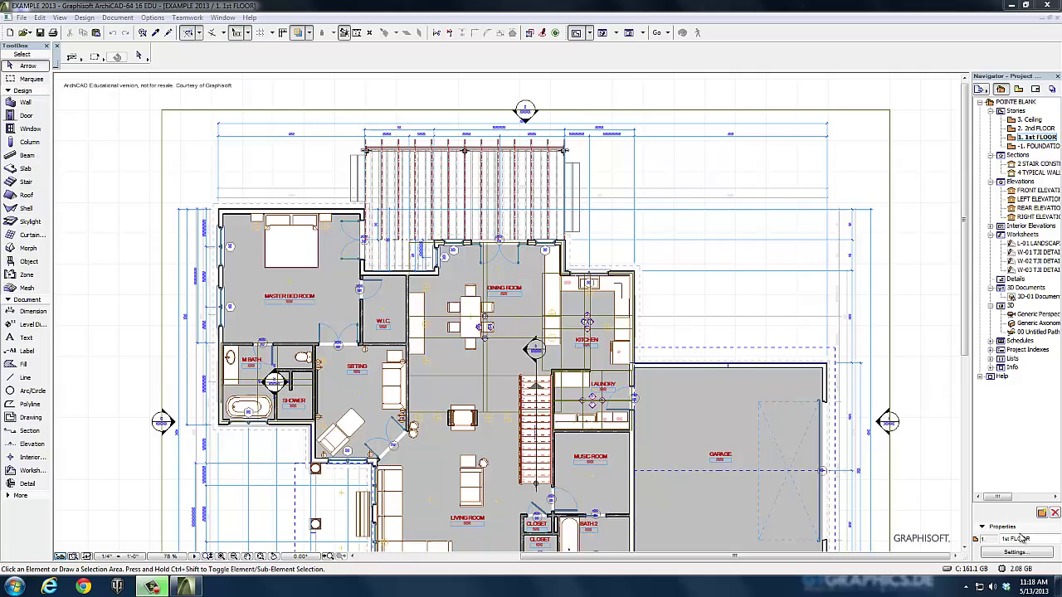
# Step: Look at the TYPICAL WALL and STAIR CONSTRUCTION sections, then reposition the 1st FLOOR plan
pyautogui.doubleClick(1030, 172)
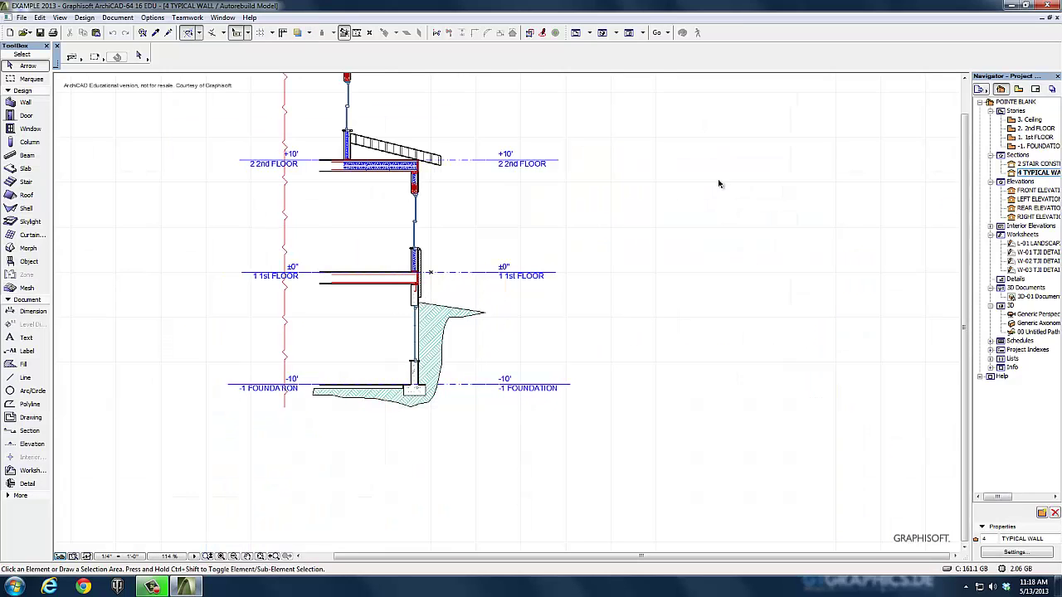
pyautogui.doubleClick(1034, 165)
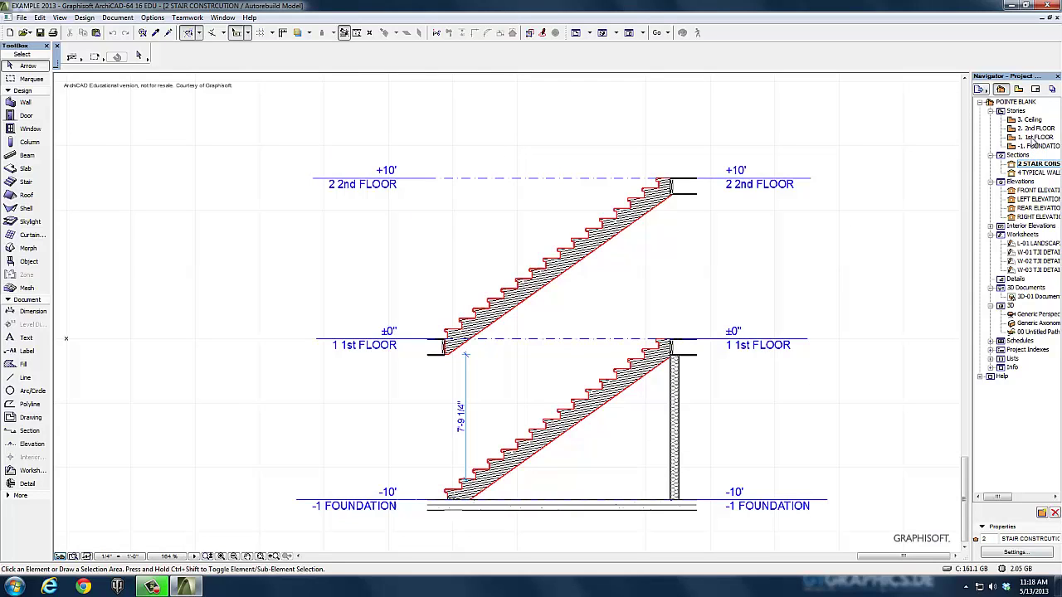
pyautogui.doubleClick(1035, 136)
pyautogui.moveTo(509, 392); pyautogui.dragTo(451, 305, button='middle')
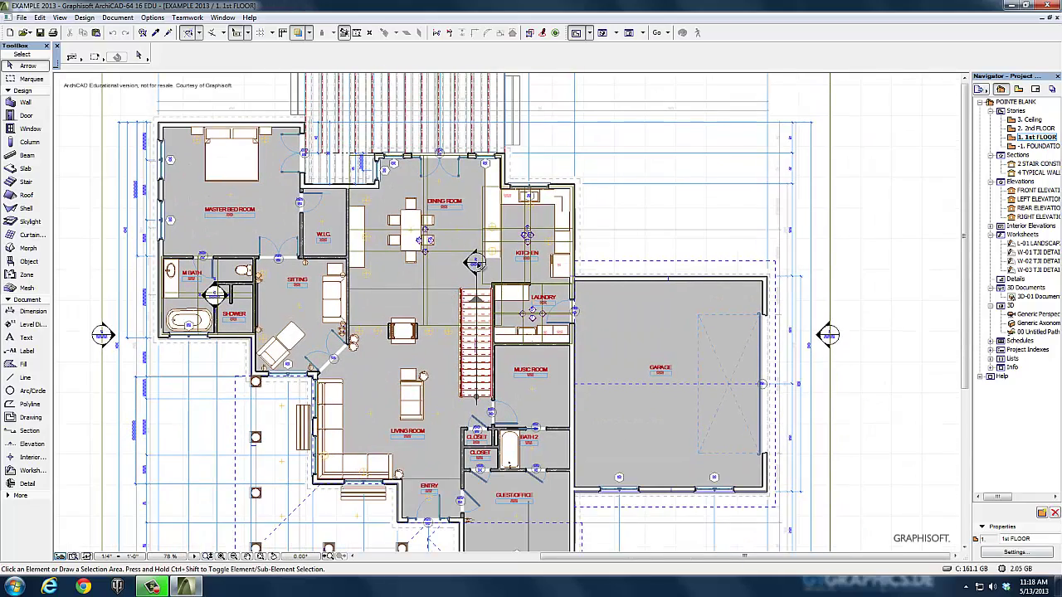
pyautogui.moveTo(193, 143); pyautogui.dragTo(207, 170, button='middle')
pyautogui.moveTo(288, 234); pyautogui.dragTo(304, 121, button='middle')
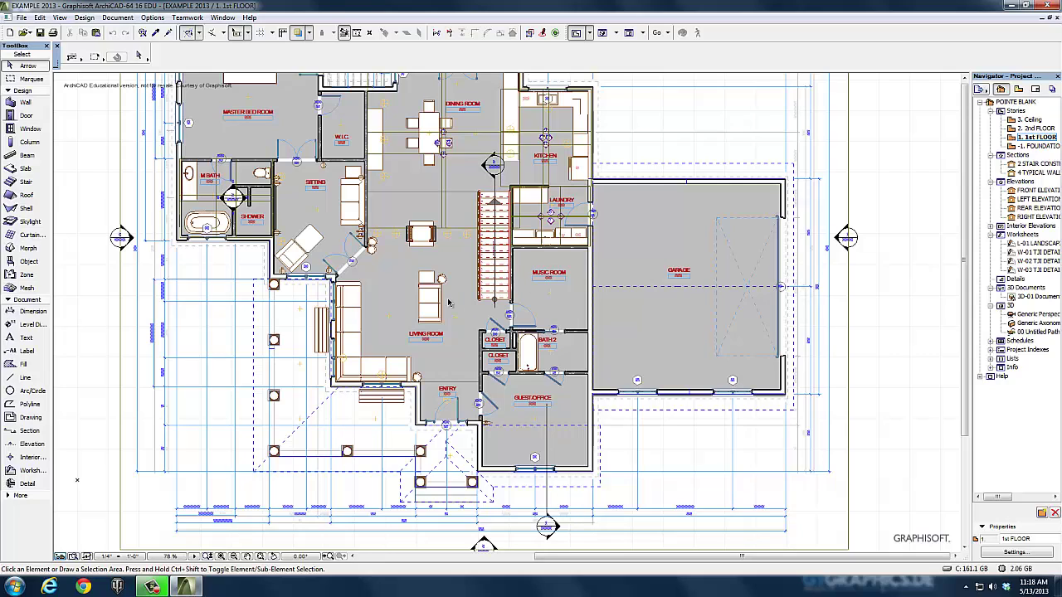
pyautogui.moveTo(550, 259); pyautogui.dragTo(580, 351, button='middle')
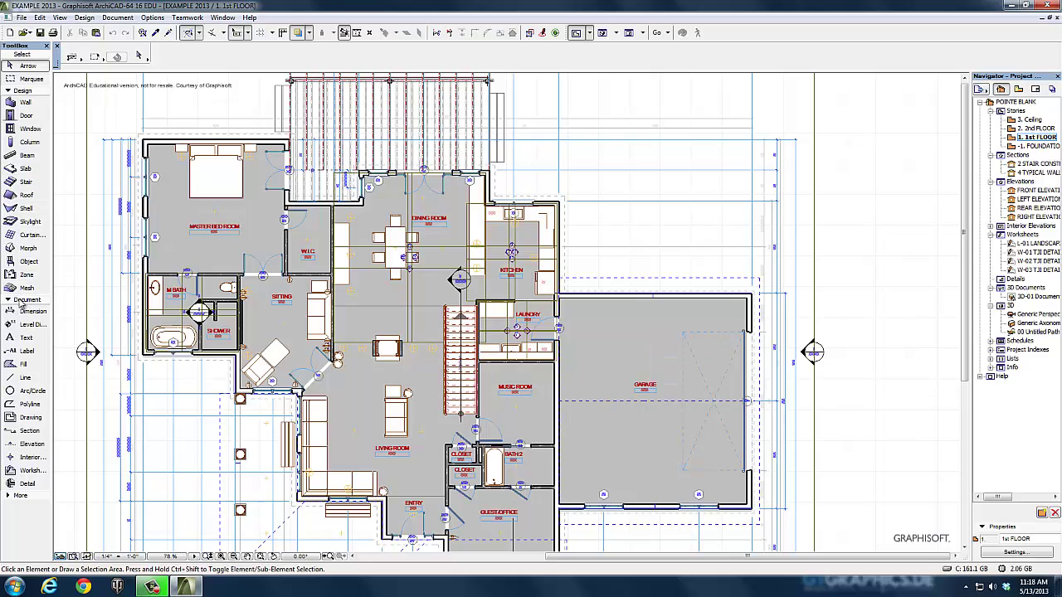
# Step: In Section tool defaults, make the horizontal range Infinite and remove one marker head
pyautogui.click(7, 93)
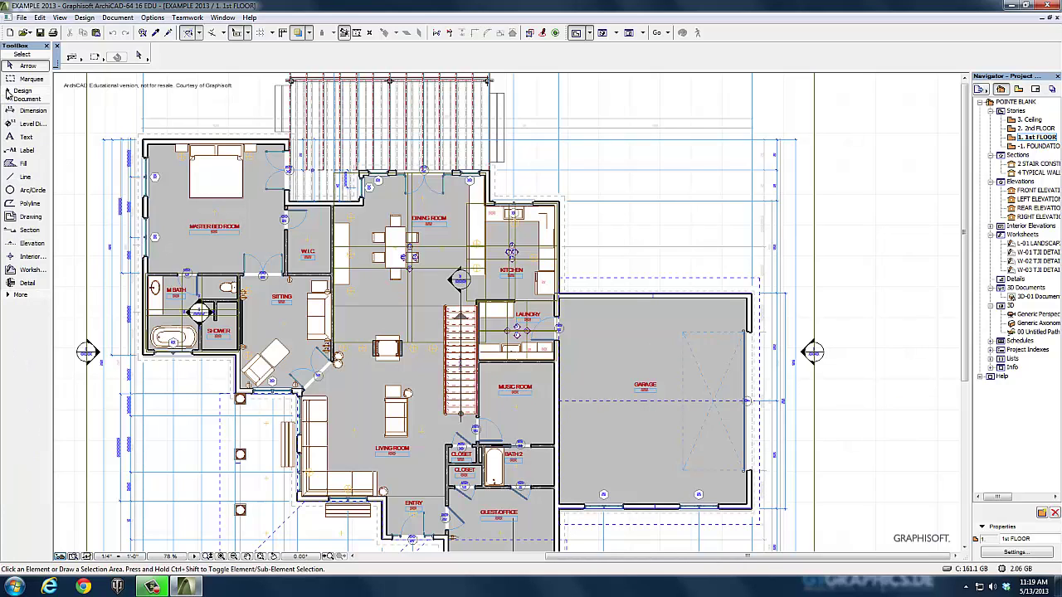
pyautogui.click(24, 235)
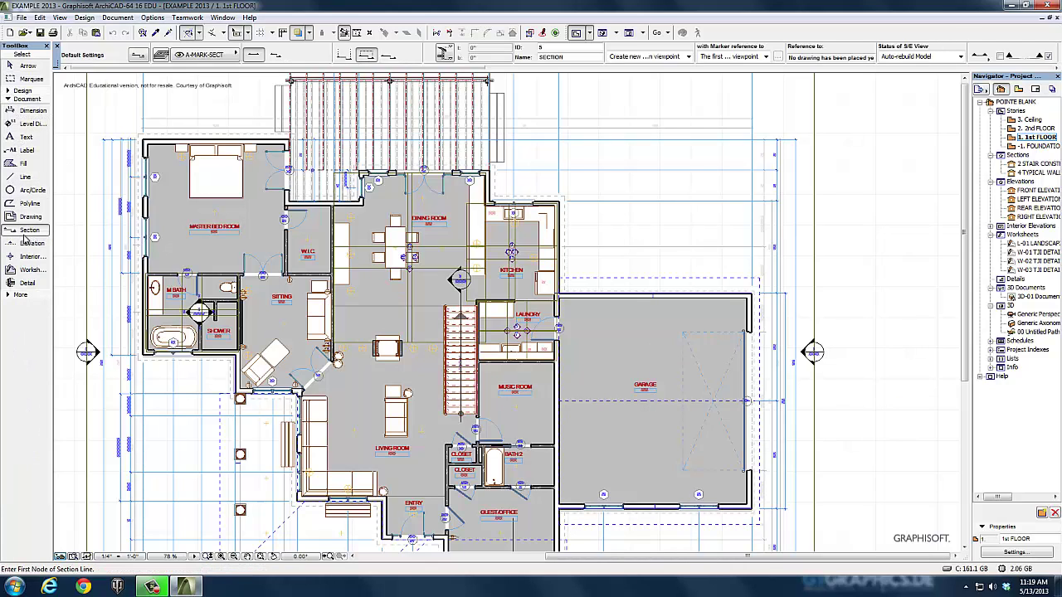
pyautogui.click(139, 56)
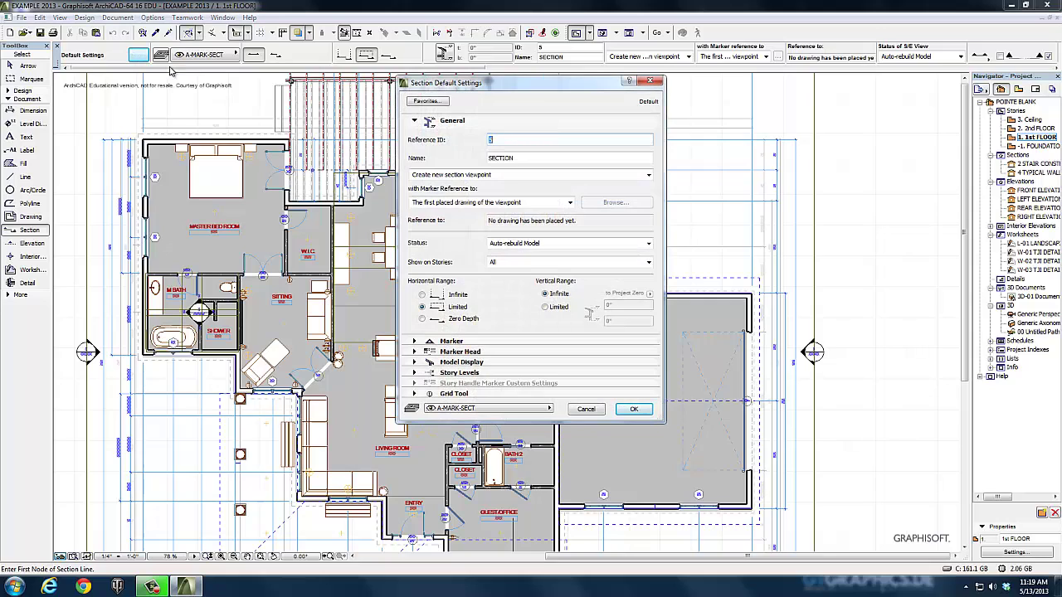
pyautogui.click(422, 295)
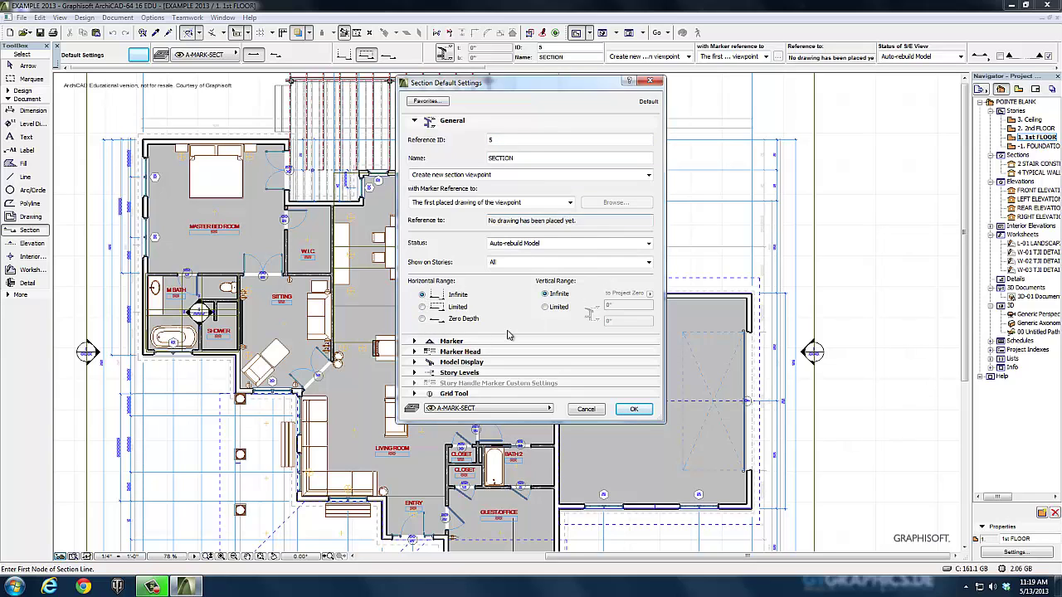
pyautogui.click(414, 342)
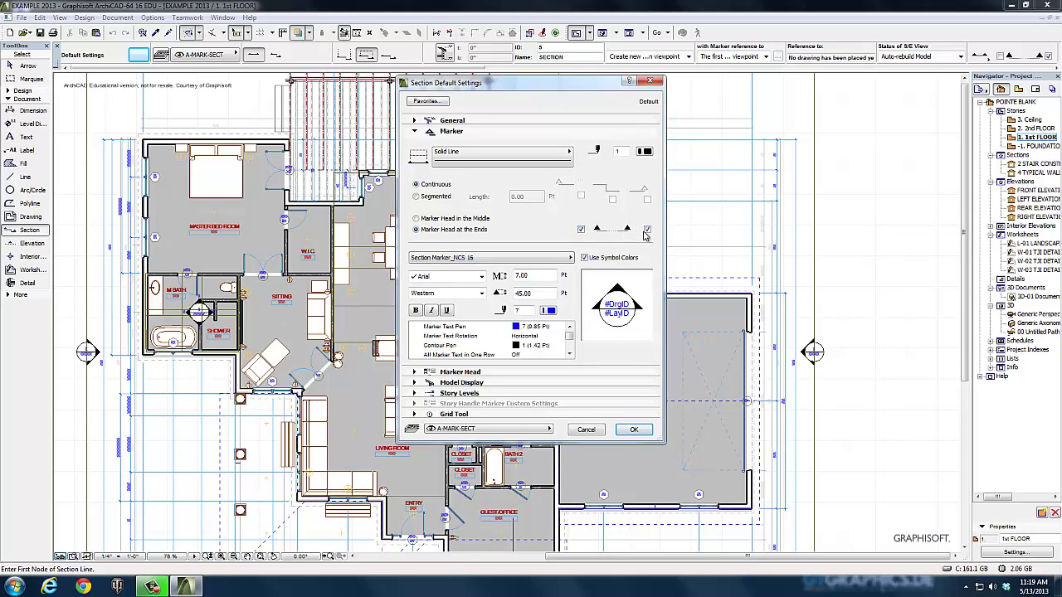
pyautogui.click(647, 230)
# Step: Confirm the section settings and draw section 5 across the garage's north wall
pyautogui.click(634, 430)
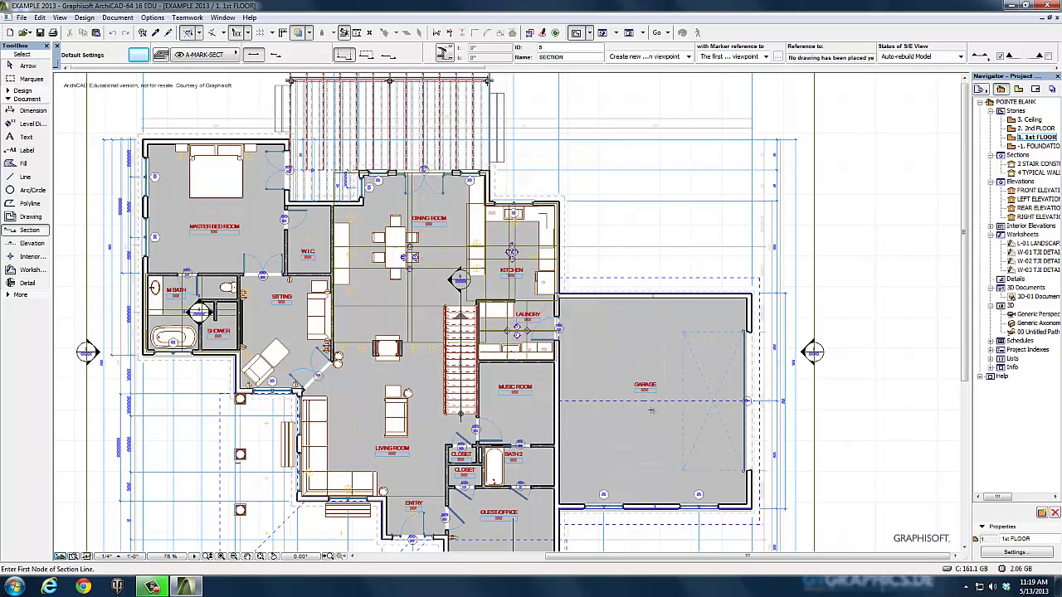
pyautogui.click(613, 268)
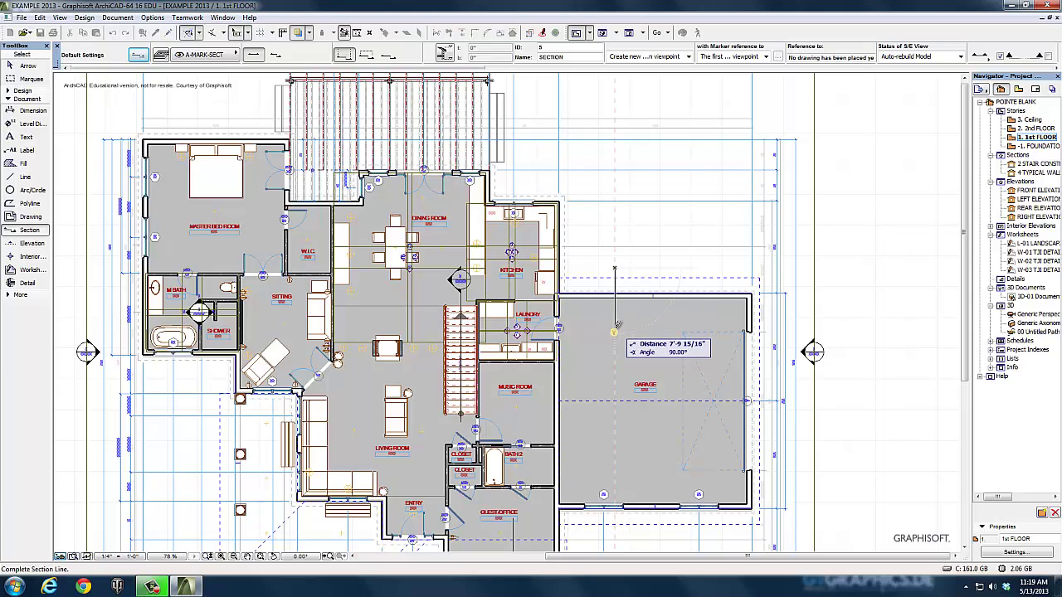
pyautogui.click(615, 331)
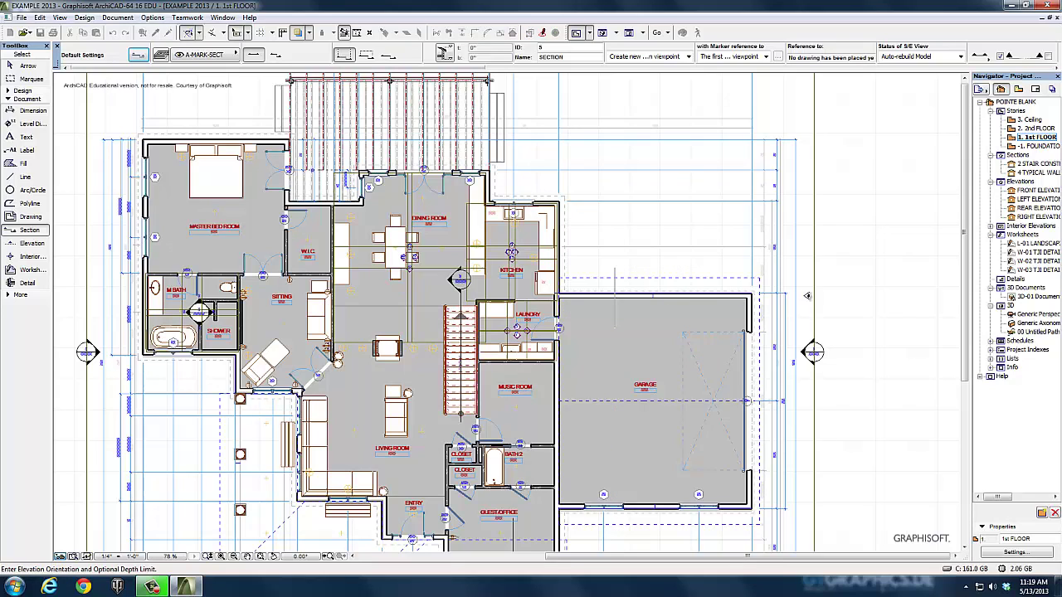
pyautogui.click(676, 309)
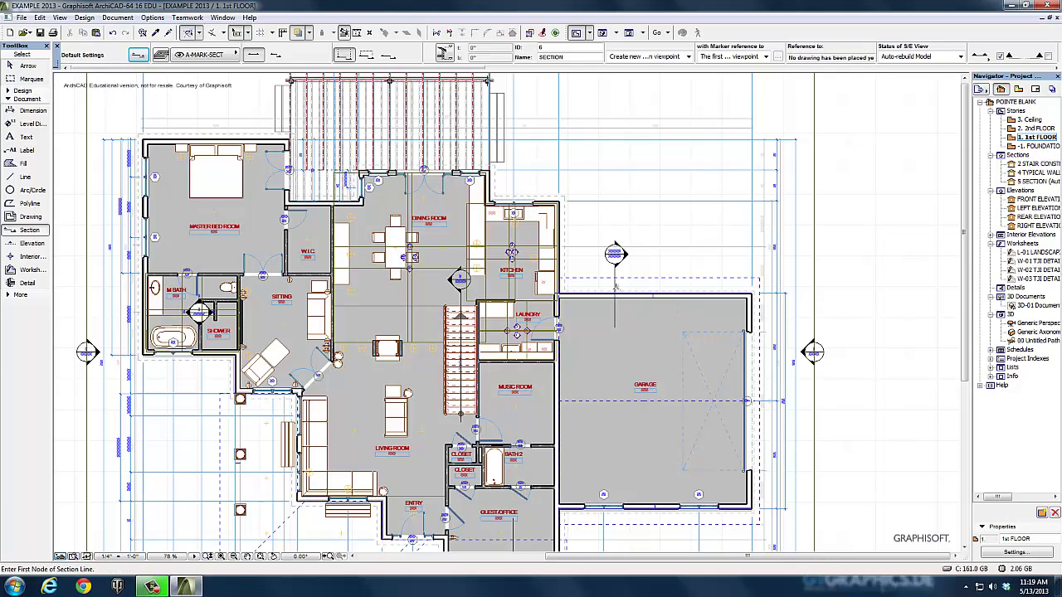
# Step: Select the new section line and move it slightly lower
pyautogui.click(27, 66)
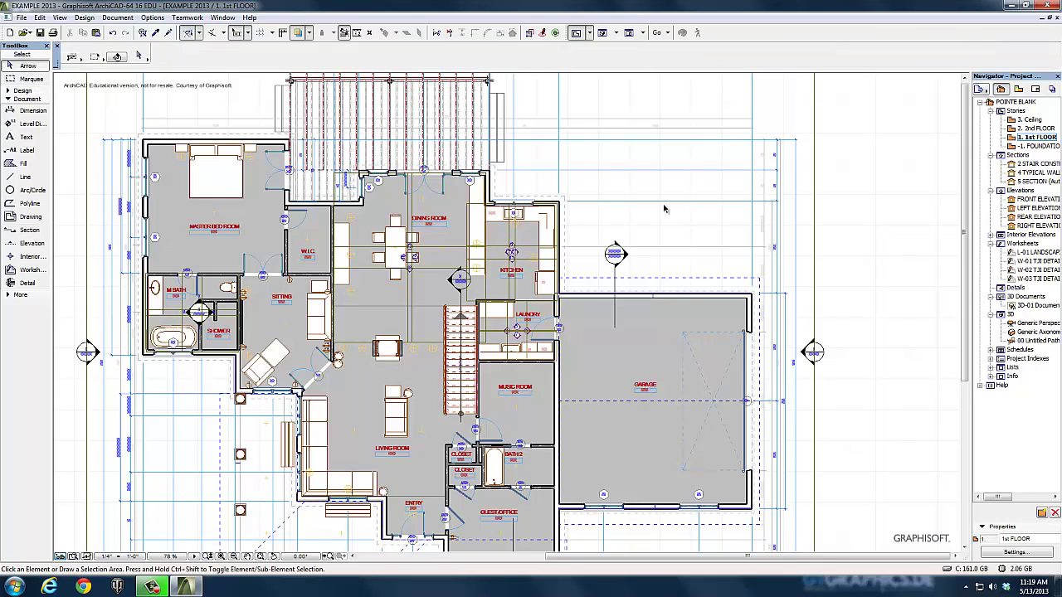
pyautogui.scroll(3, 645, 260)
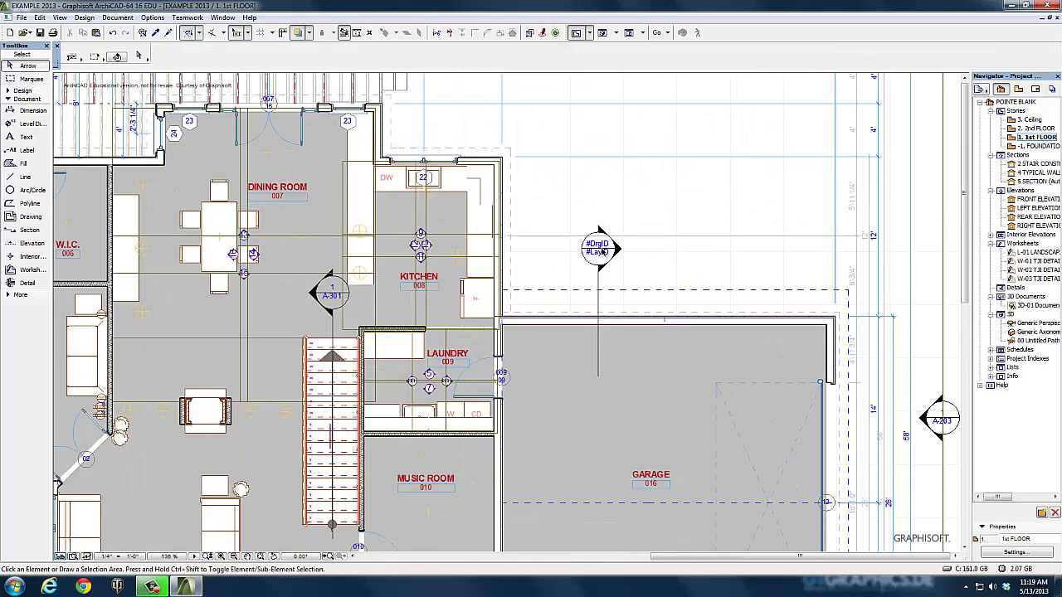
pyautogui.click(603, 253)
pyautogui.click(600, 276)
pyautogui.click(599, 275)
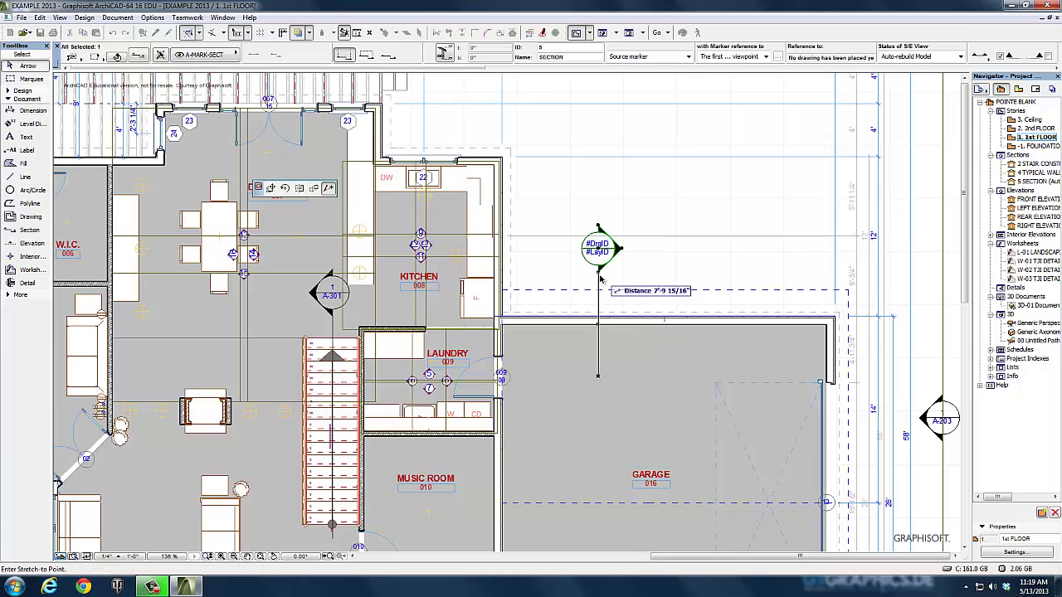
pyautogui.click(270, 188)
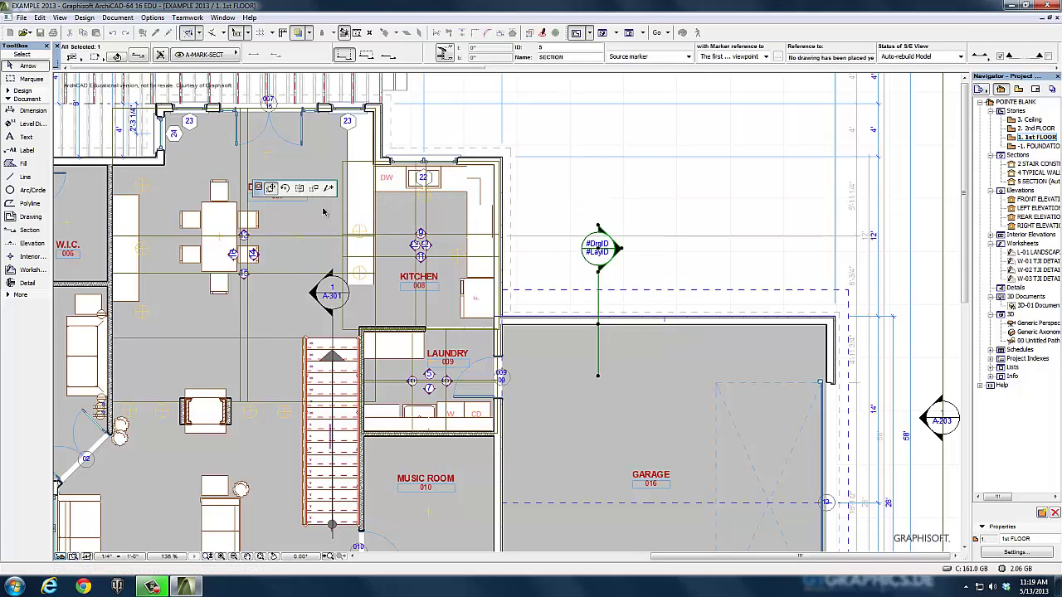
pyautogui.click(593, 299)
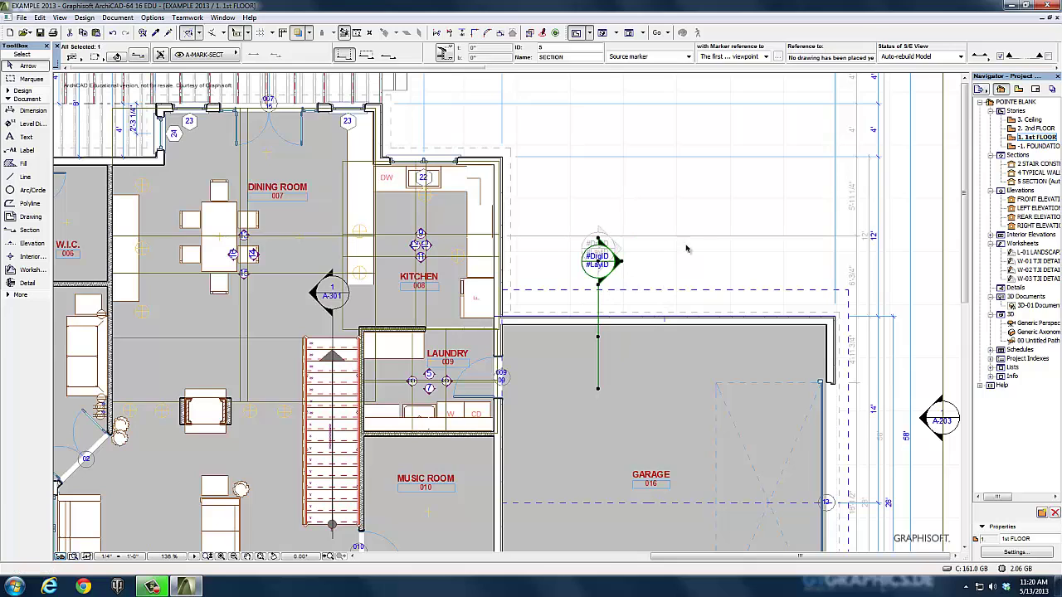
pyautogui.click(648, 227)
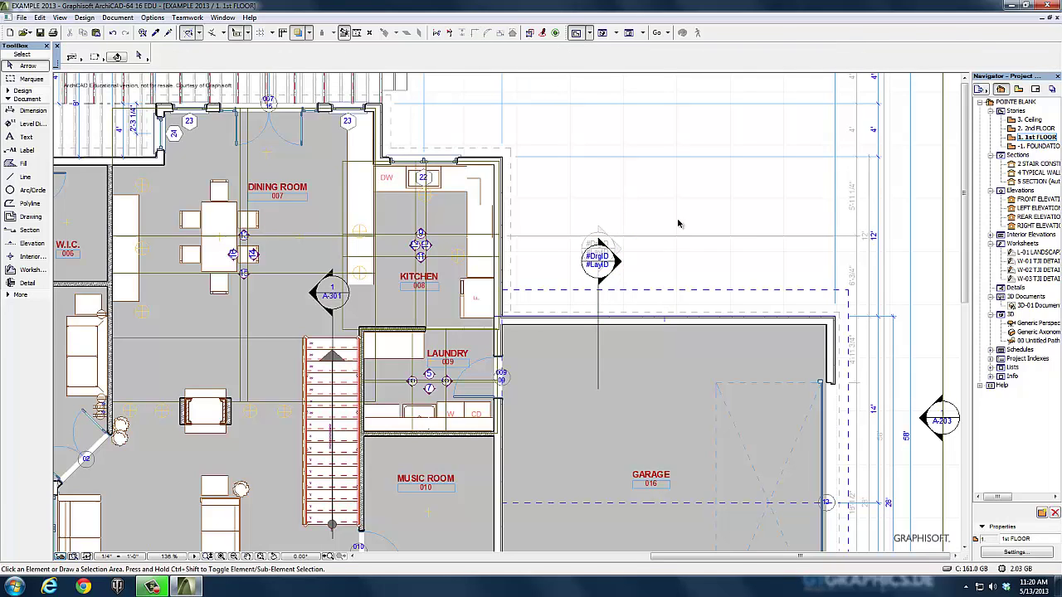
# Step: View the 2nd FLOOR plan, then open the -1. FOUNDATION story plan
pyautogui.doubleClick(1035, 128)
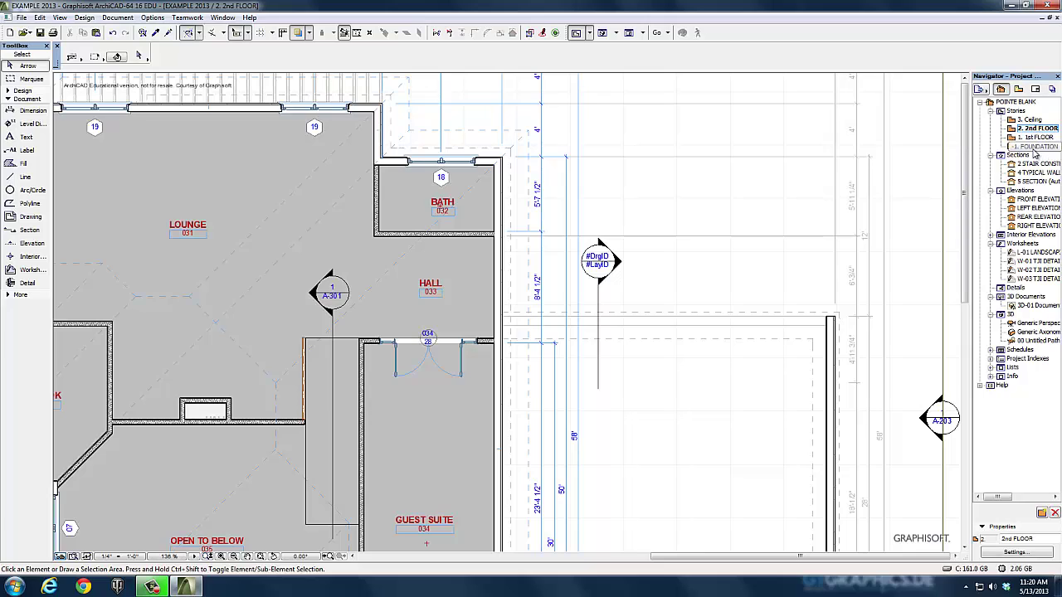
pyautogui.click(1035, 148)
pyautogui.doubleClick(1035, 147)
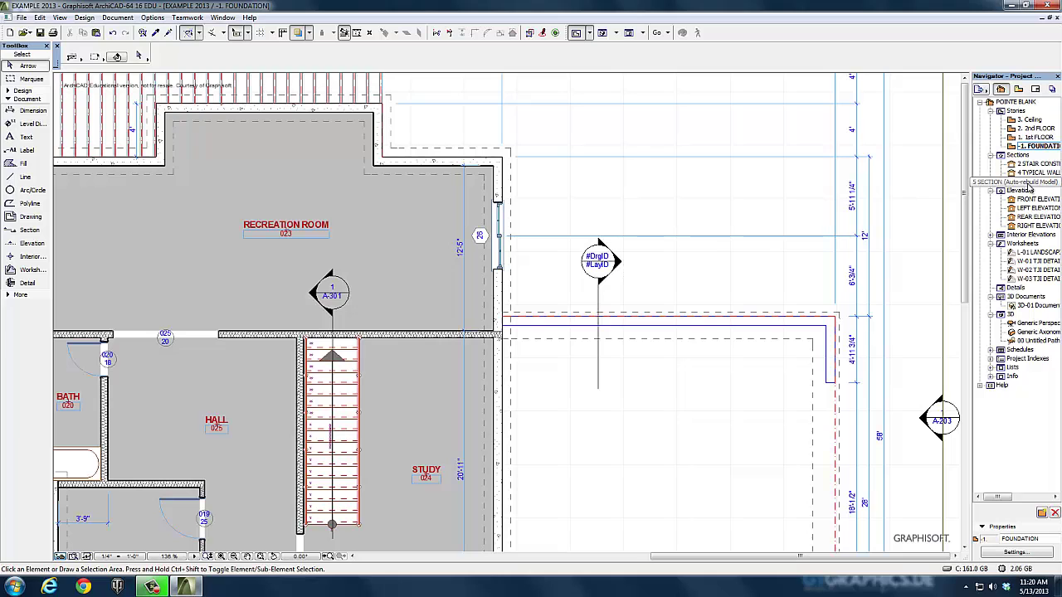
# Step: Open the 5 SECTION view and zoom in on the footing
pyautogui.doubleClick(1029, 183)
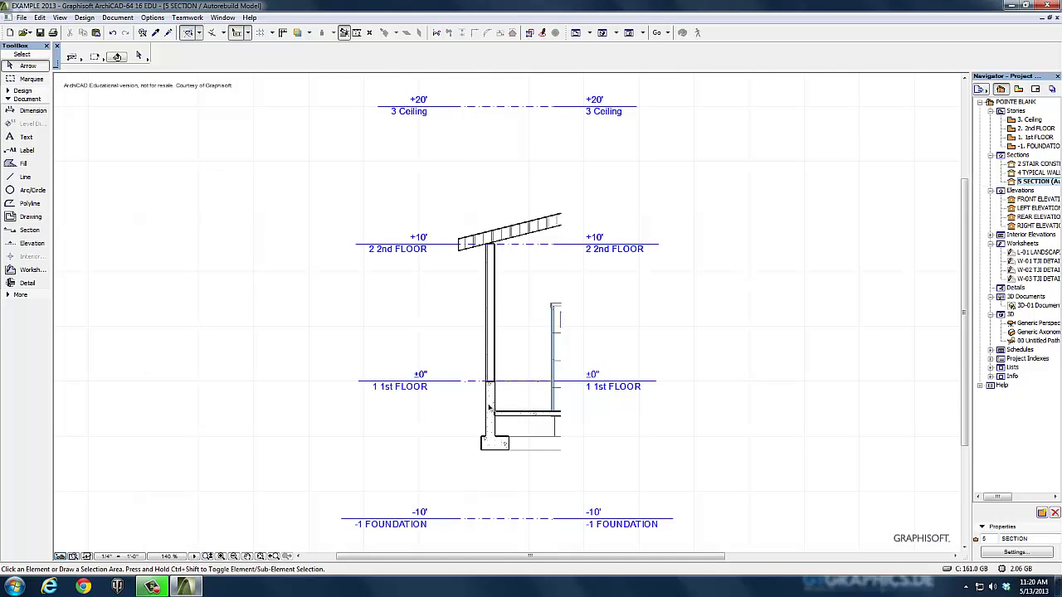
pyautogui.scroll(5, 492, 410)
pyautogui.scroll(2, 506, 433)
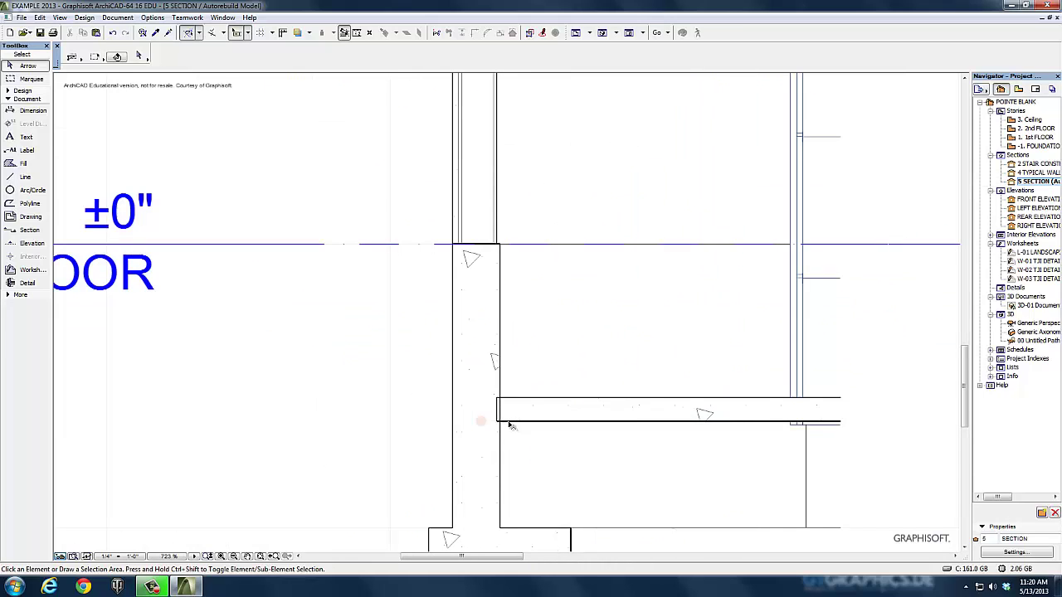
# Step: Stretch the 1st-floor slab's corner to meet the foundation wall, then pan the view
pyautogui.click(502, 426)
pyautogui.click(497, 424)
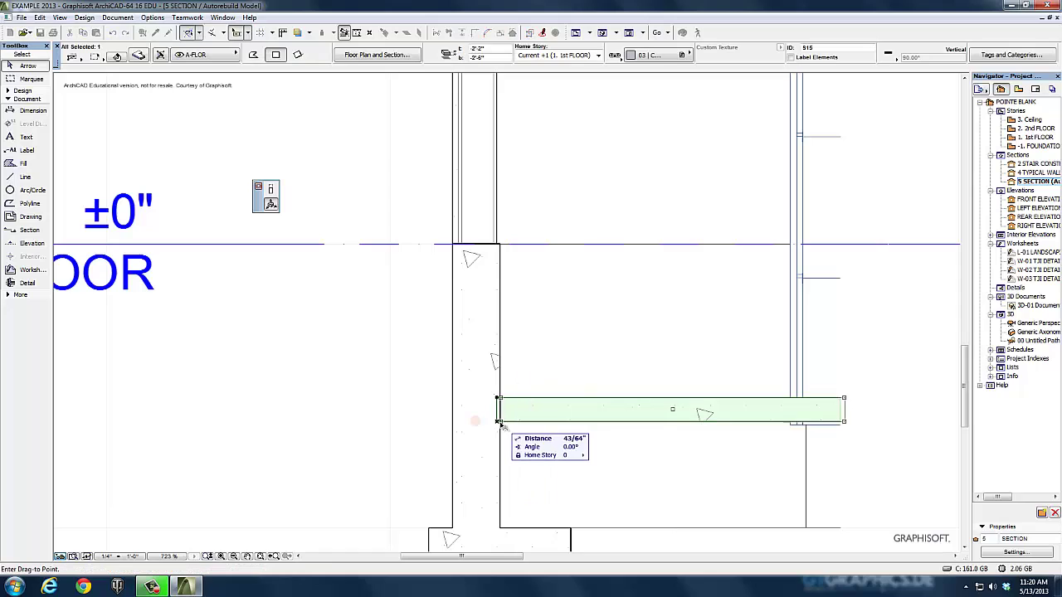
pyautogui.scroll(5, 498, 424)
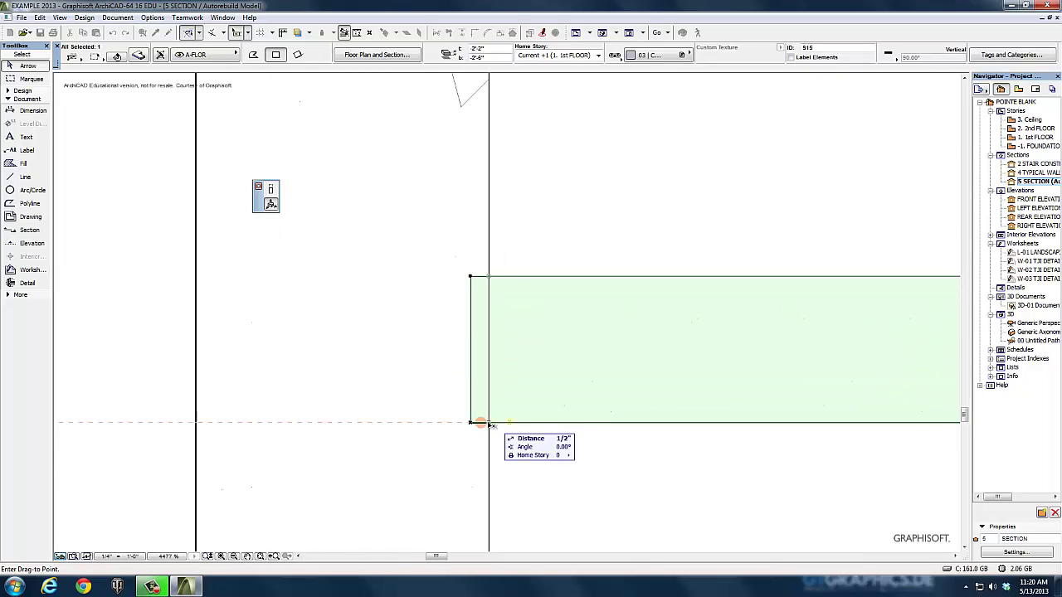
pyautogui.scroll(-4, 490, 425)
pyautogui.press('Escape')
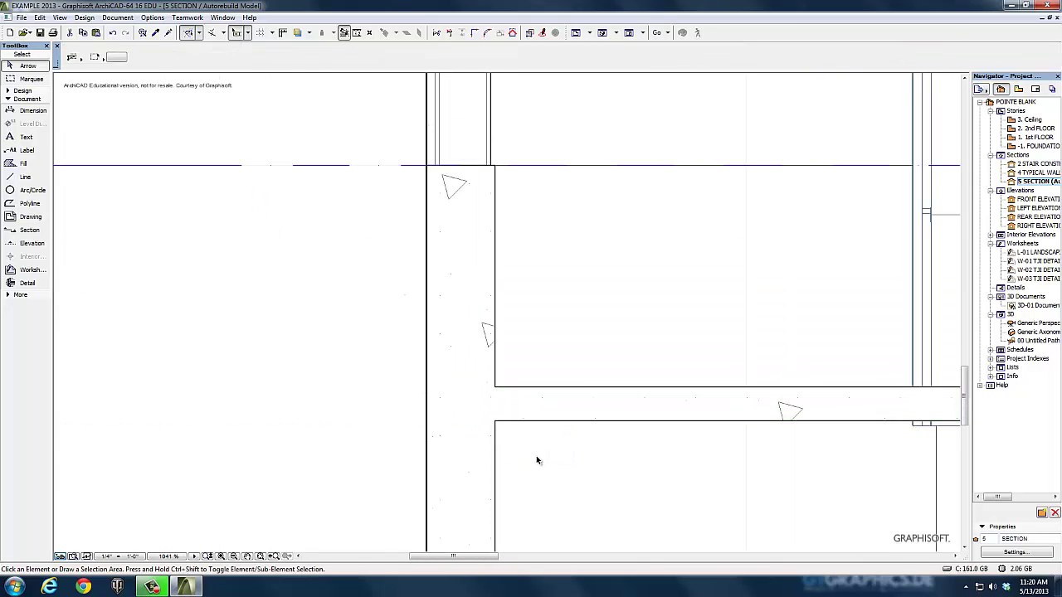
pyautogui.scroll(-5, 490, 375)
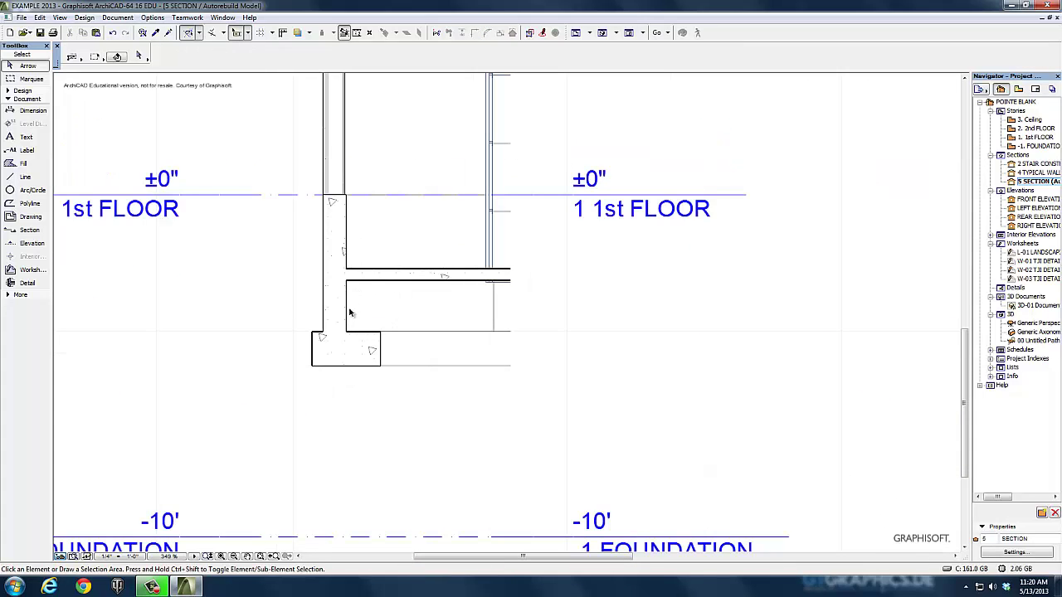
pyautogui.moveTo(449, 325)
pyautogui.mouseDown(button='middle')
pyautogui.moveTo(511, 351)
pyautogui.moveTo(508, 359)
pyautogui.mouseUp(button='middle')
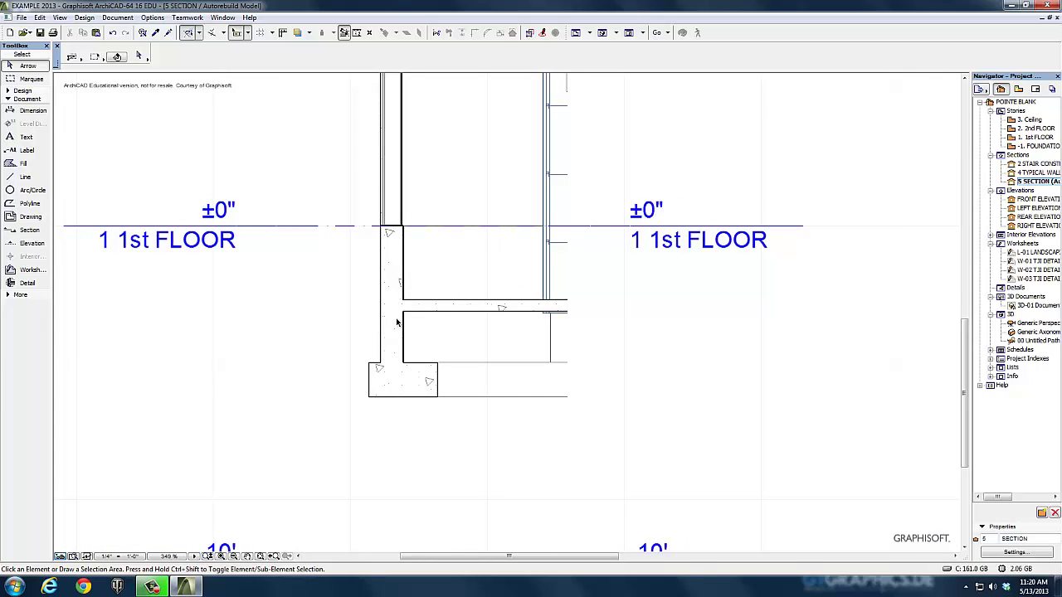
# Step: Draw a four-corner 31 | Gravel fill strip under the garage slab beside the foundation wall
pyautogui.click(15, 164)
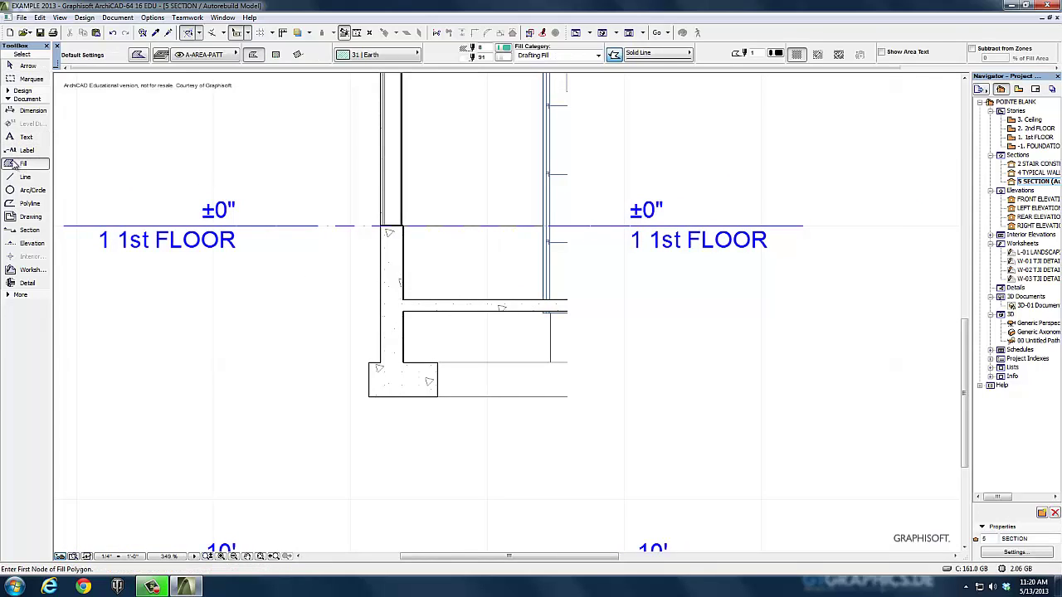
pyautogui.click(378, 58)
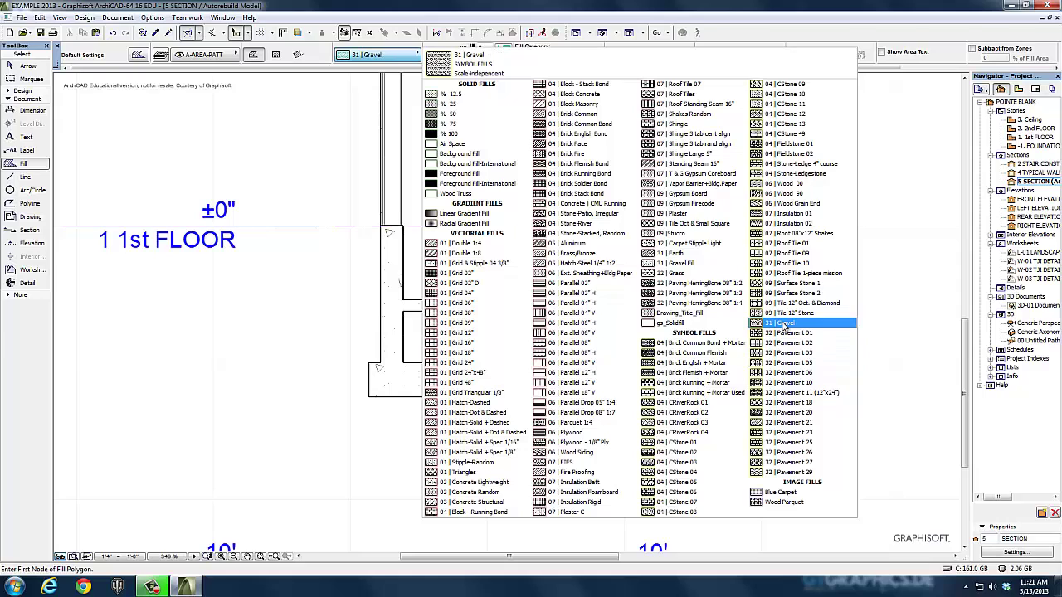
pyautogui.click(783, 324)
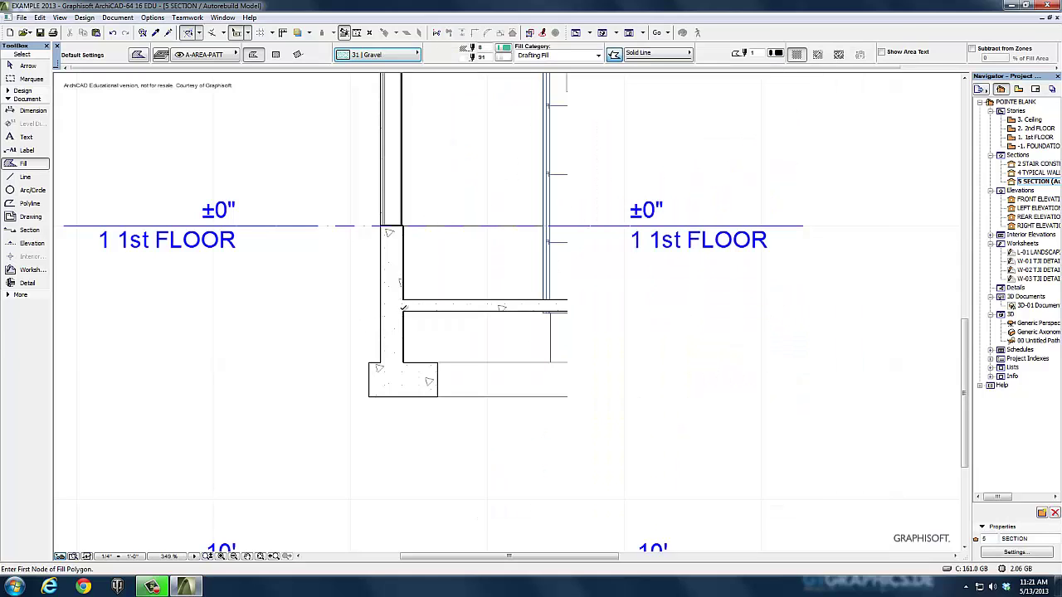
pyautogui.click(402, 311)
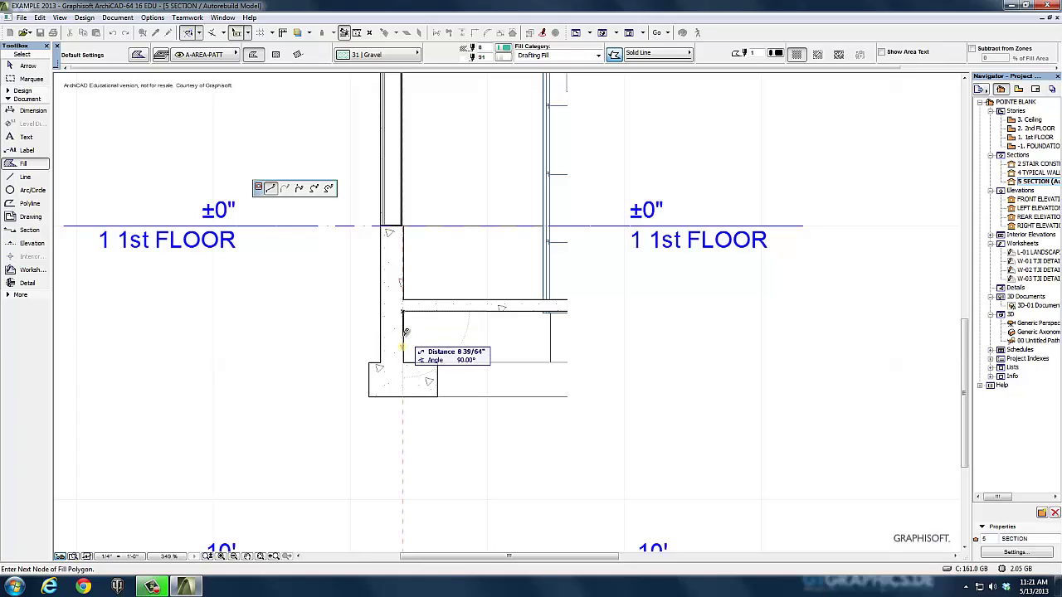
pyautogui.click(403, 328)
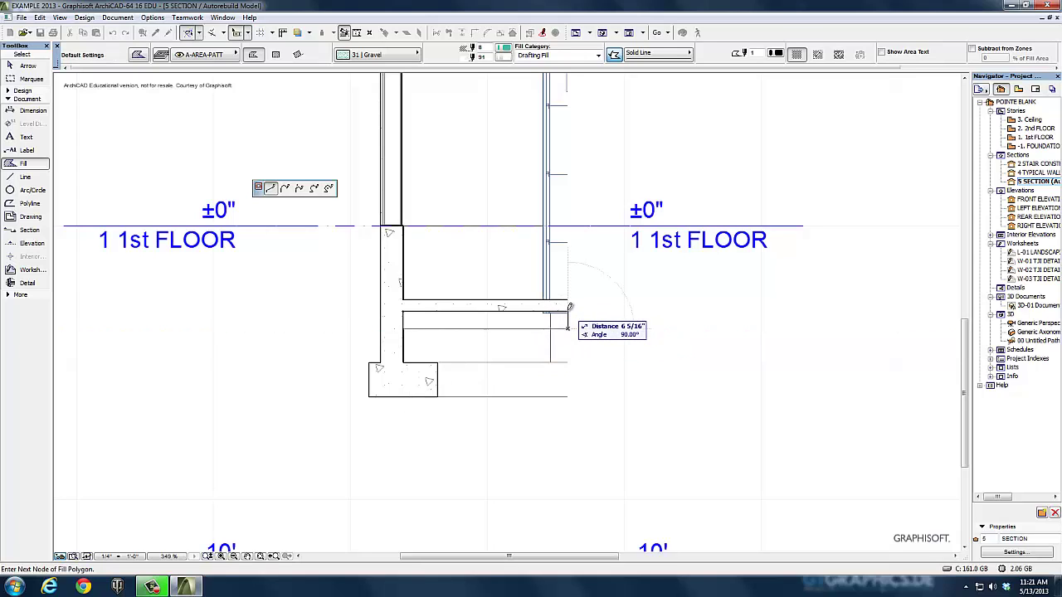
pyautogui.click(570, 307)
pyautogui.click(403, 309)
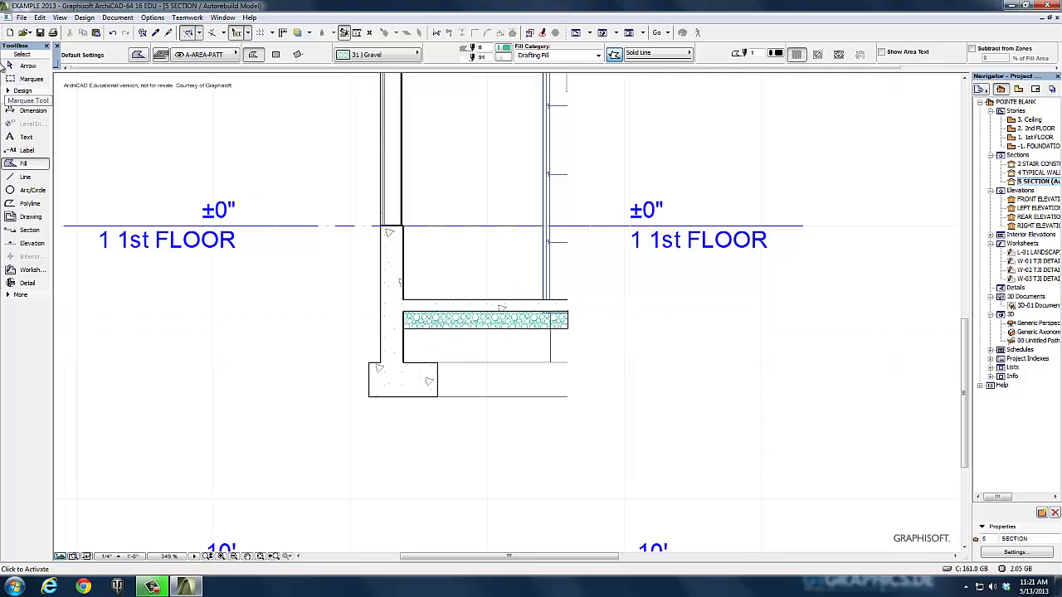
pyautogui.click(25, 65)
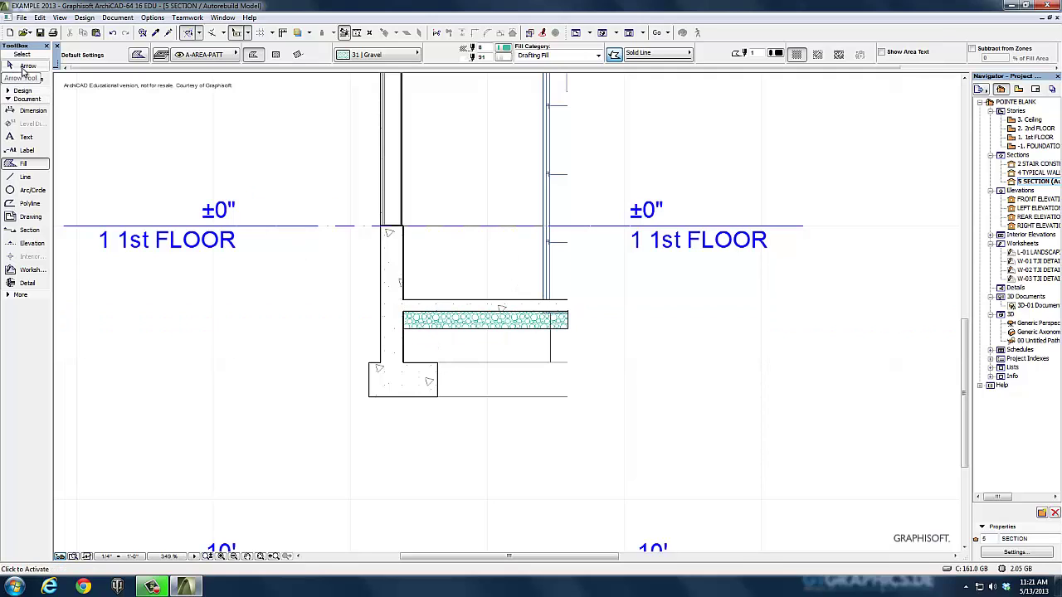
# Step: Start a new fill under the slab, tracing around the footing and up the outer wall face
pyautogui.click(427, 329)
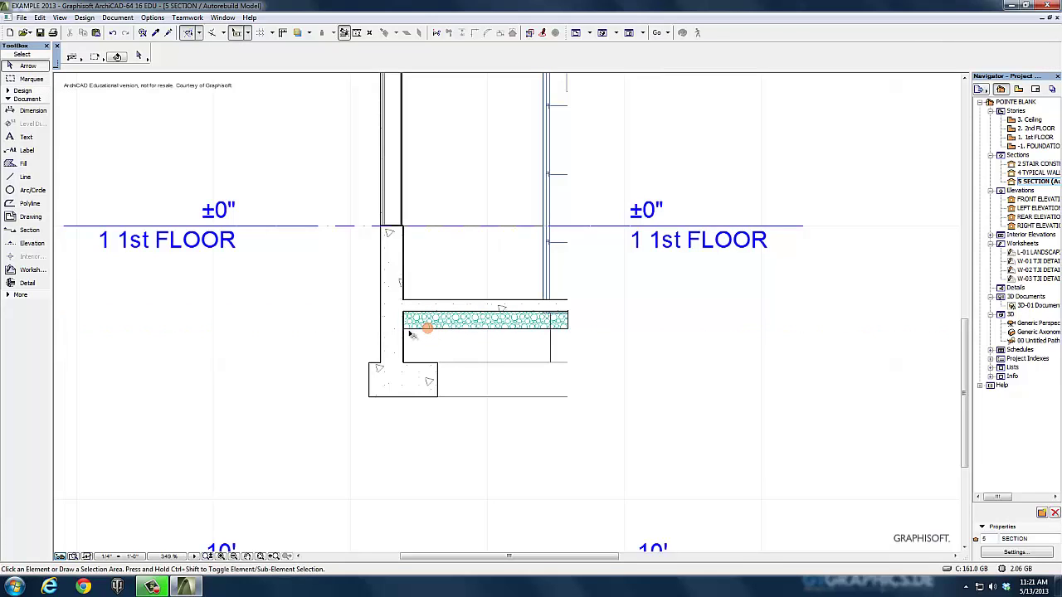
pyautogui.click(25, 163)
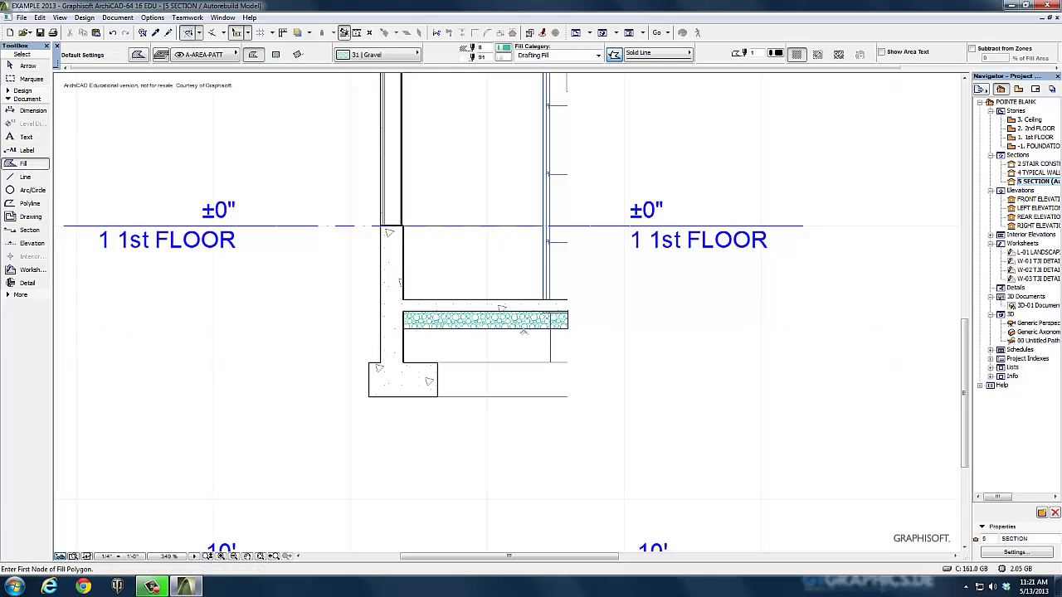
pyautogui.click(568, 327)
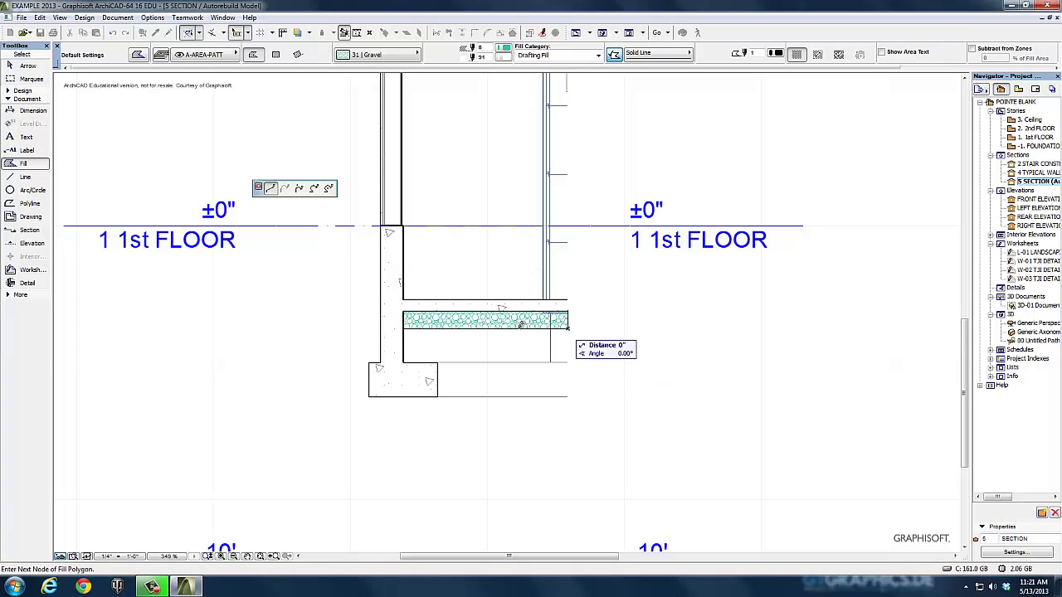
pyautogui.click(404, 323)
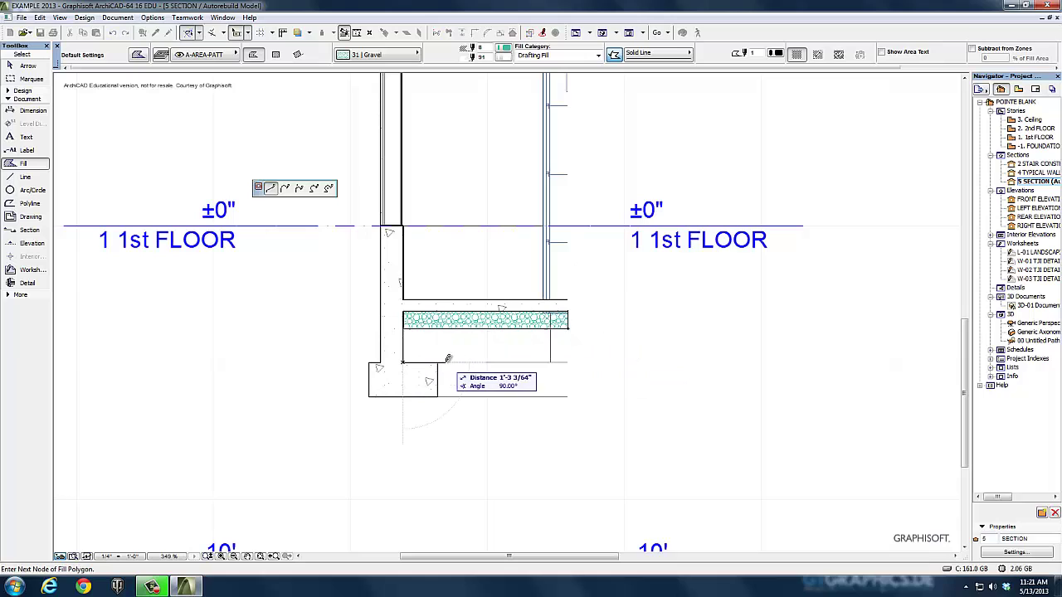
pyautogui.click(437, 361)
pyautogui.click(437, 397)
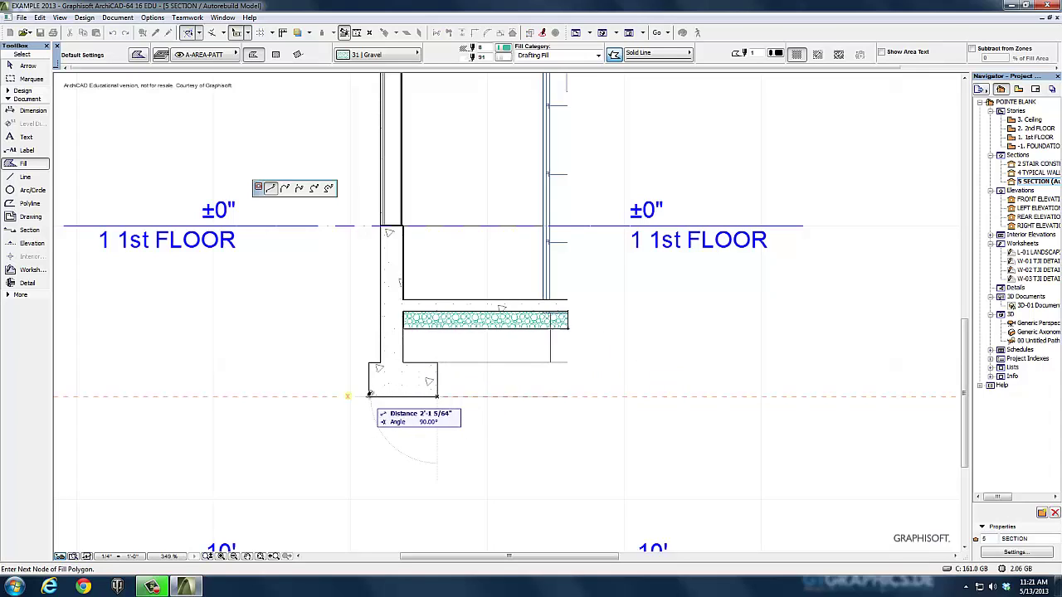
pyautogui.click(369, 362)
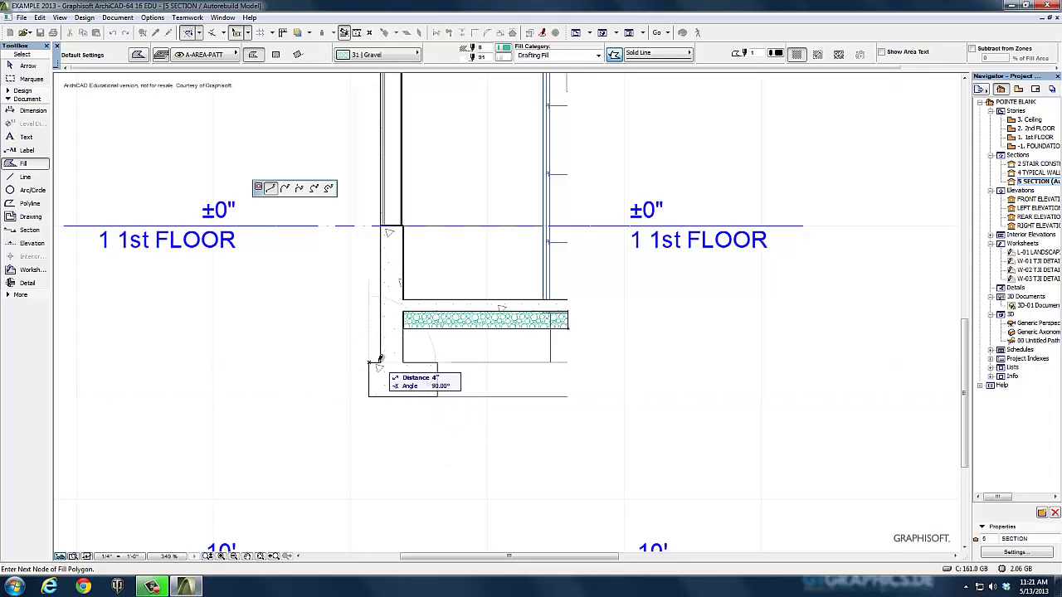
pyautogui.click(381, 362)
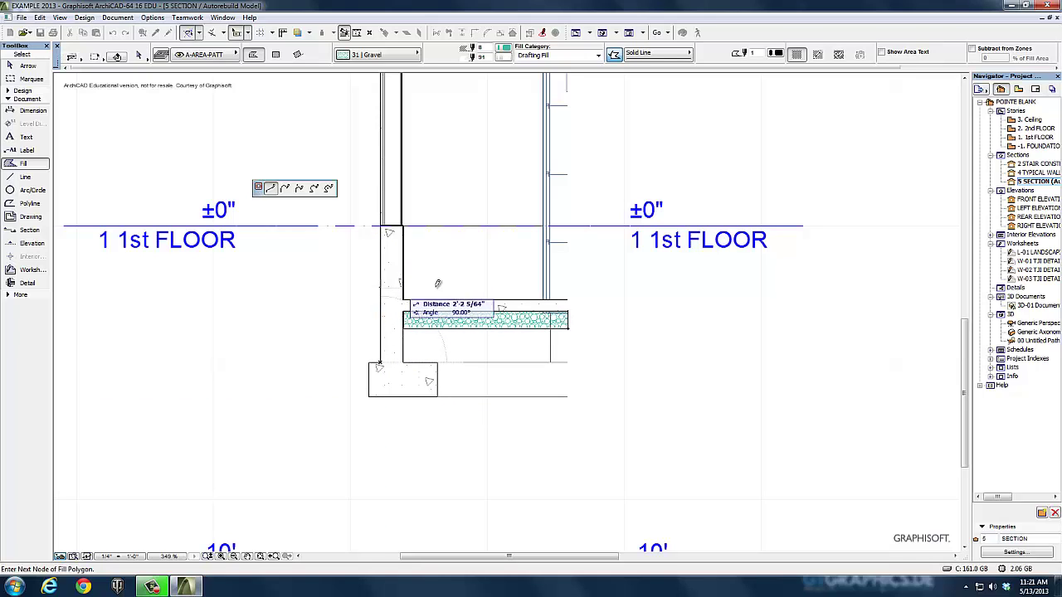
pyautogui.click(405, 296)
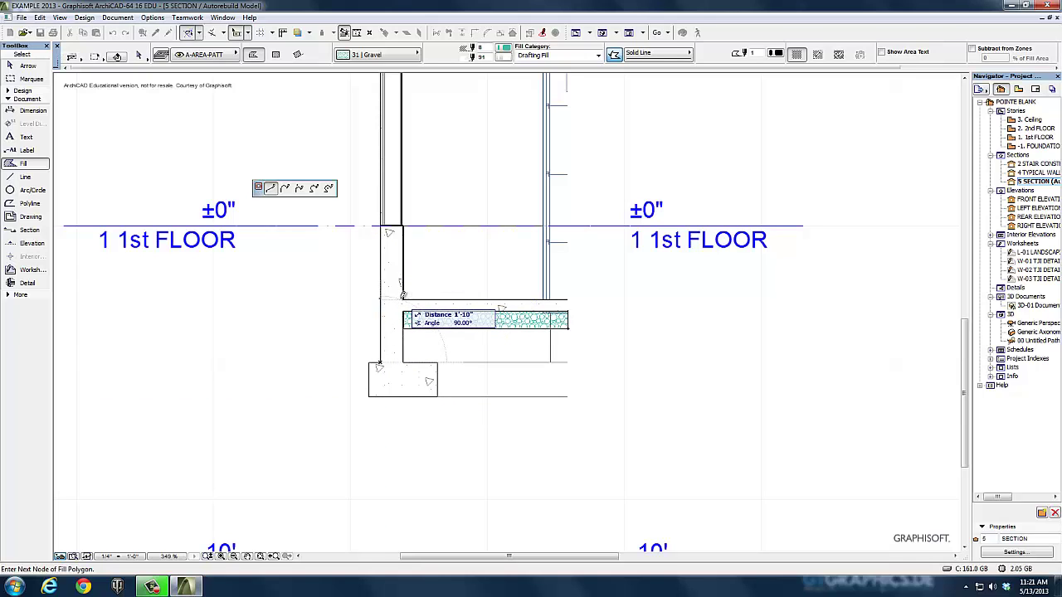
pyautogui.click(381, 299)
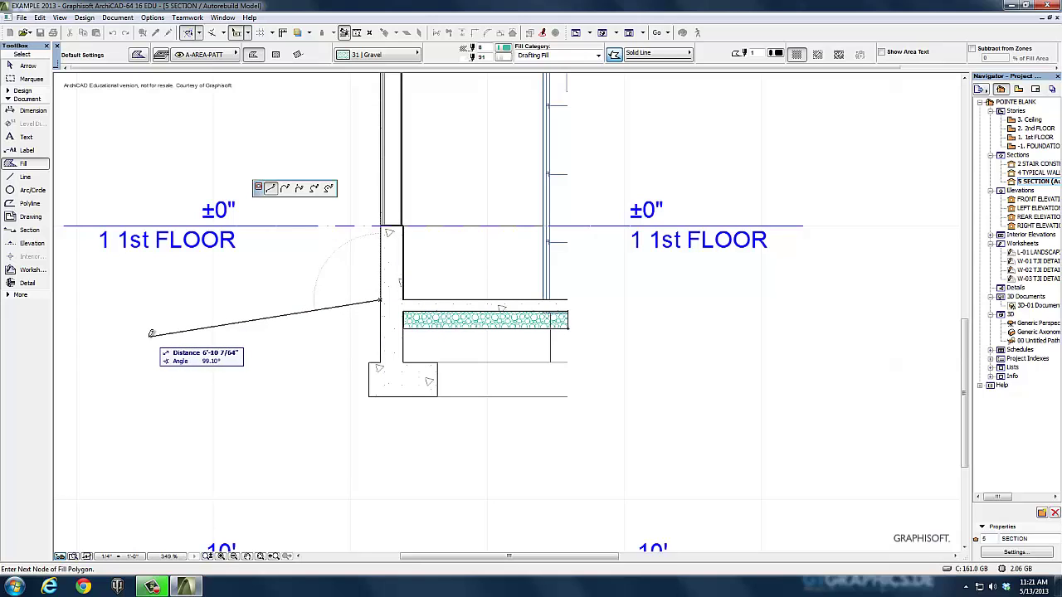
# Step: Extend the fill left along grade, trace the irregular ground bottom, and close the polygon
pyautogui.click(150, 336)
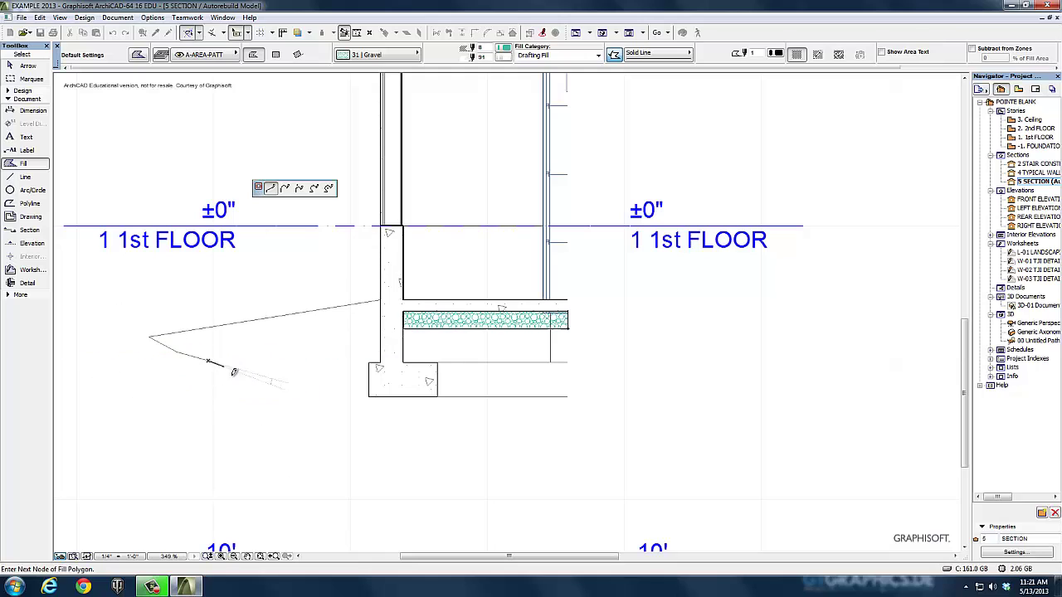
pyautogui.click(248, 375)
pyautogui.click(273, 375)
pyautogui.click(287, 387)
pyautogui.click(345, 399)
pyautogui.click(370, 416)
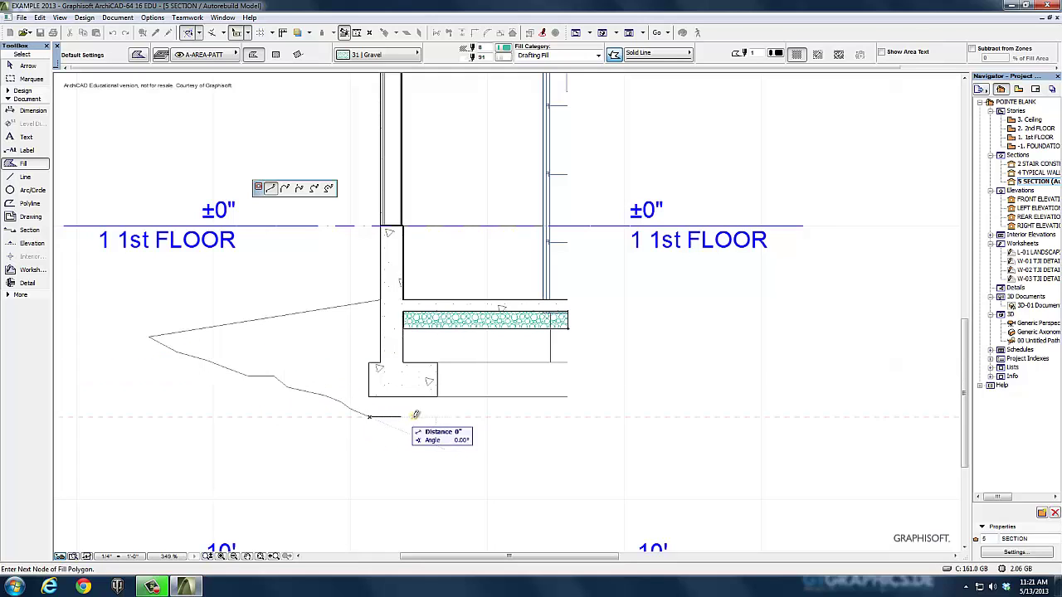
pyautogui.click(552, 411)
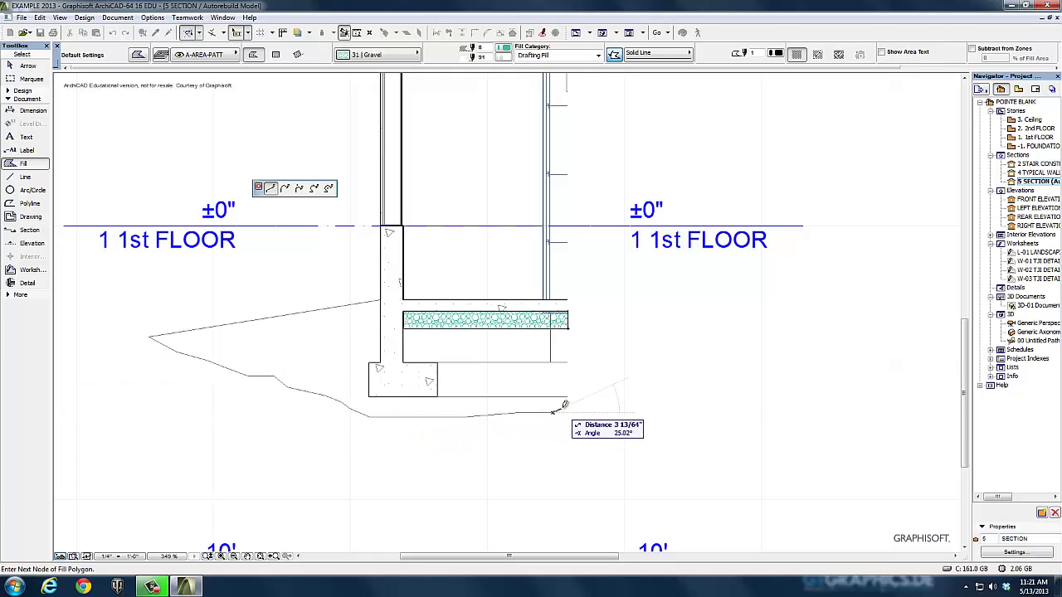
pyautogui.click(561, 407)
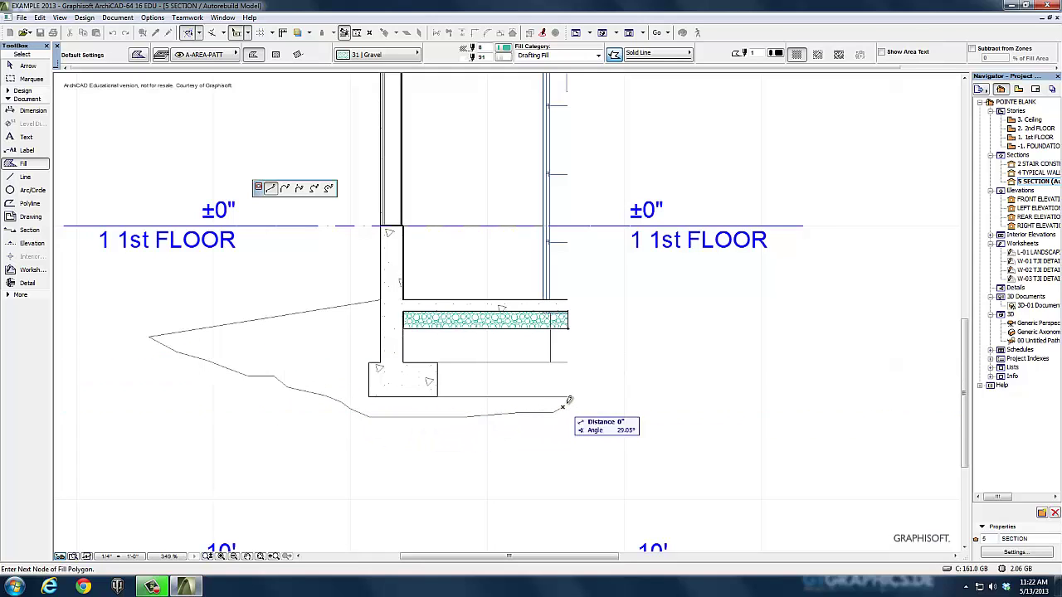
pyautogui.click(569, 326)
pyautogui.click(25, 66)
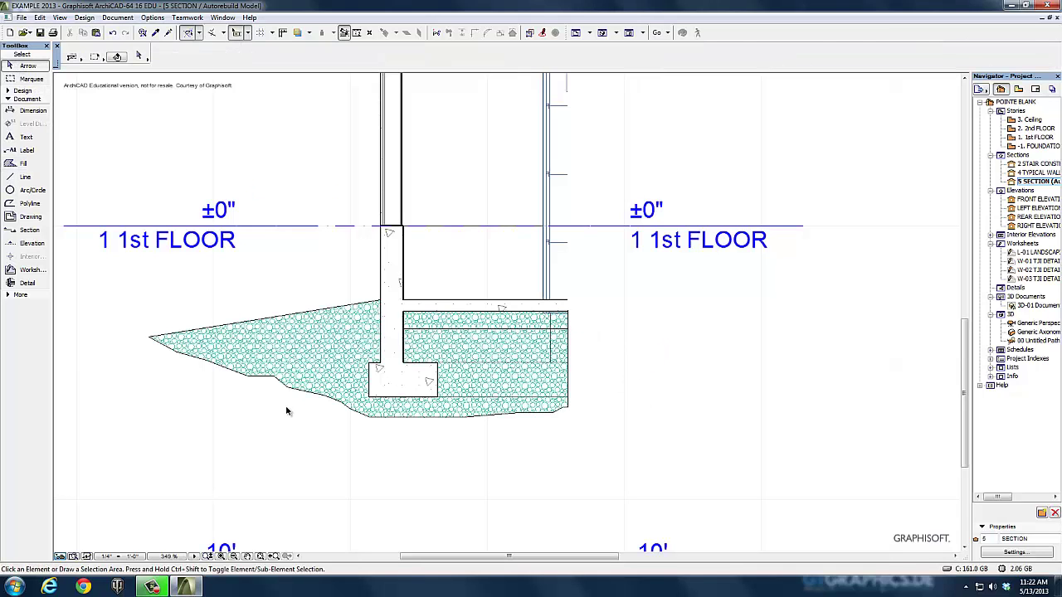
# Step: Switch the ground fill's pattern from Gravel to 31 | Earth, then zoom into the wall junction
pyautogui.click(269, 379)
pyautogui.click(393, 58)
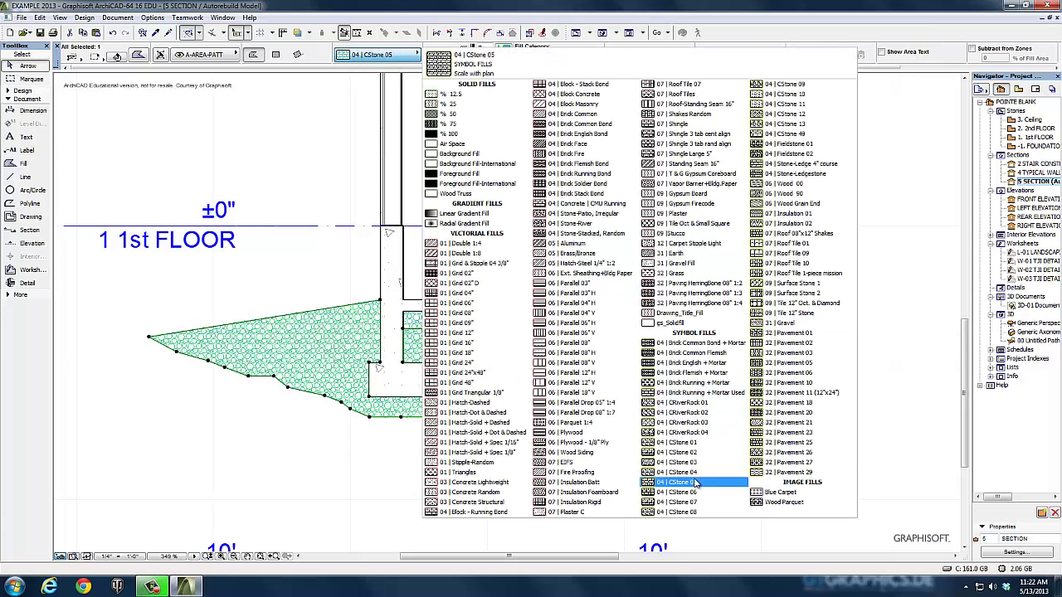
pyautogui.click(685, 256)
pyautogui.click(199, 442)
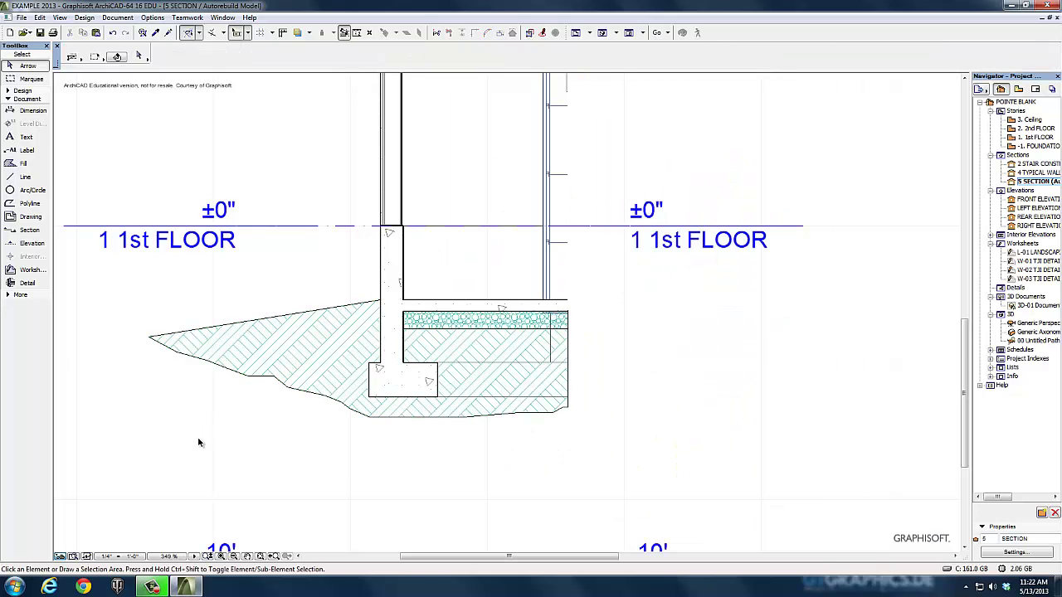
pyautogui.scroll(5, 398, 299)
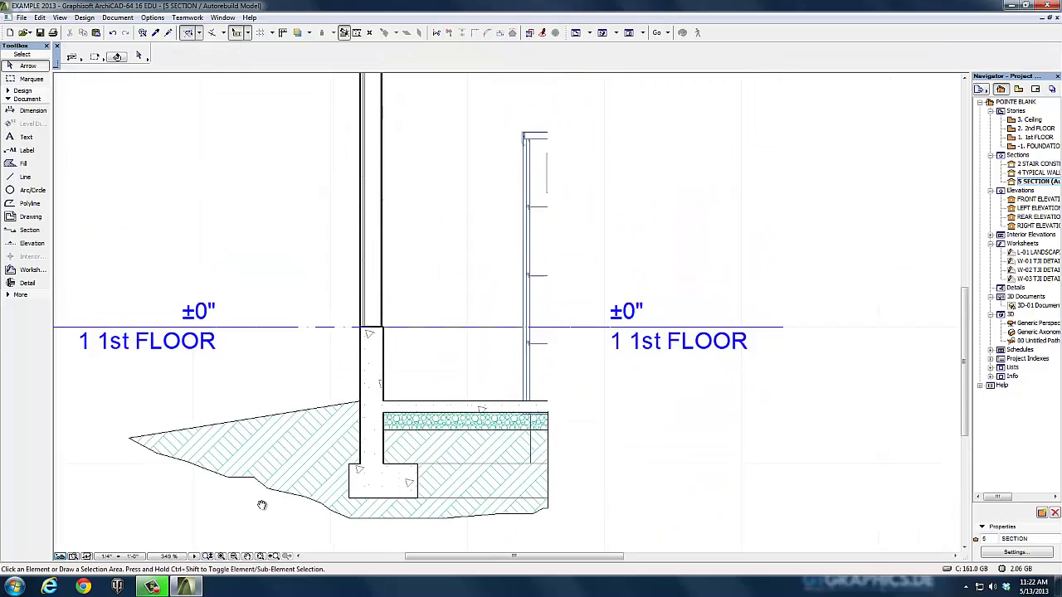
pyautogui.scroll(1, 408, 304)
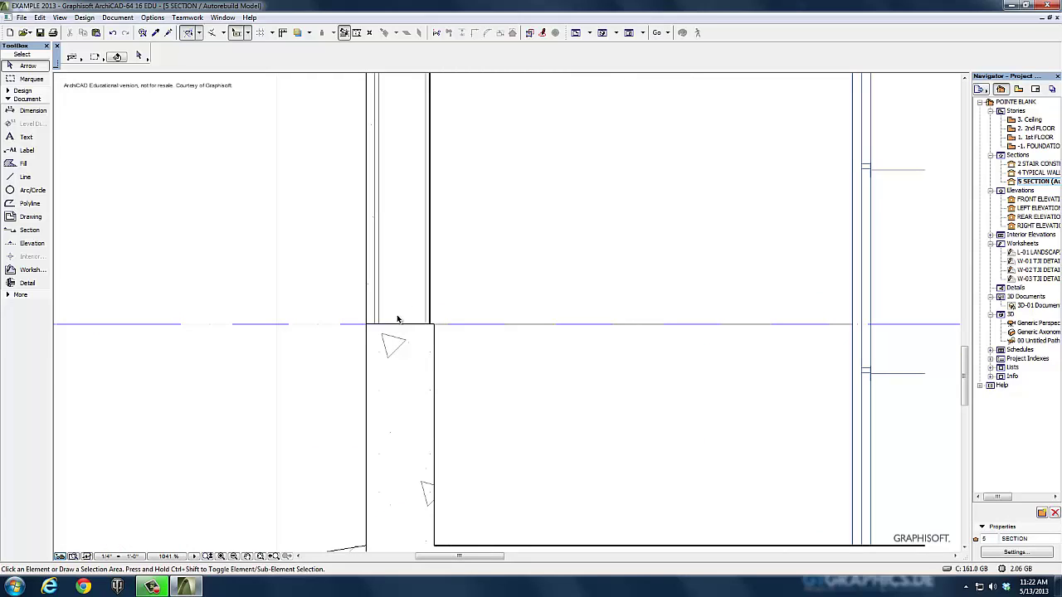
# Step: Switch to the Object tool and open its default settings
pyautogui.click(9, 99)
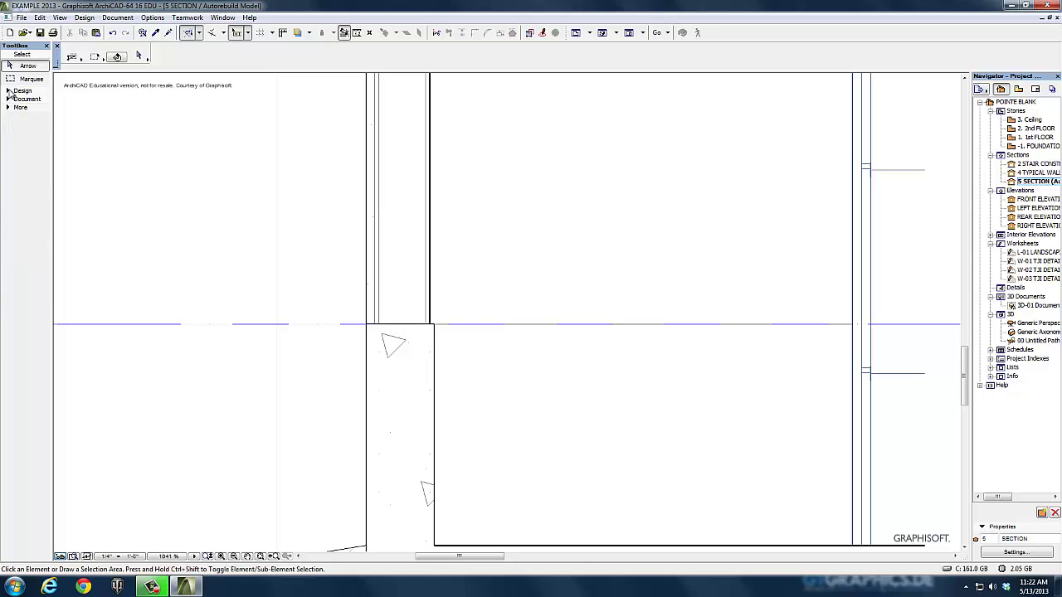
pyautogui.click(9, 91)
pyautogui.click(10, 264)
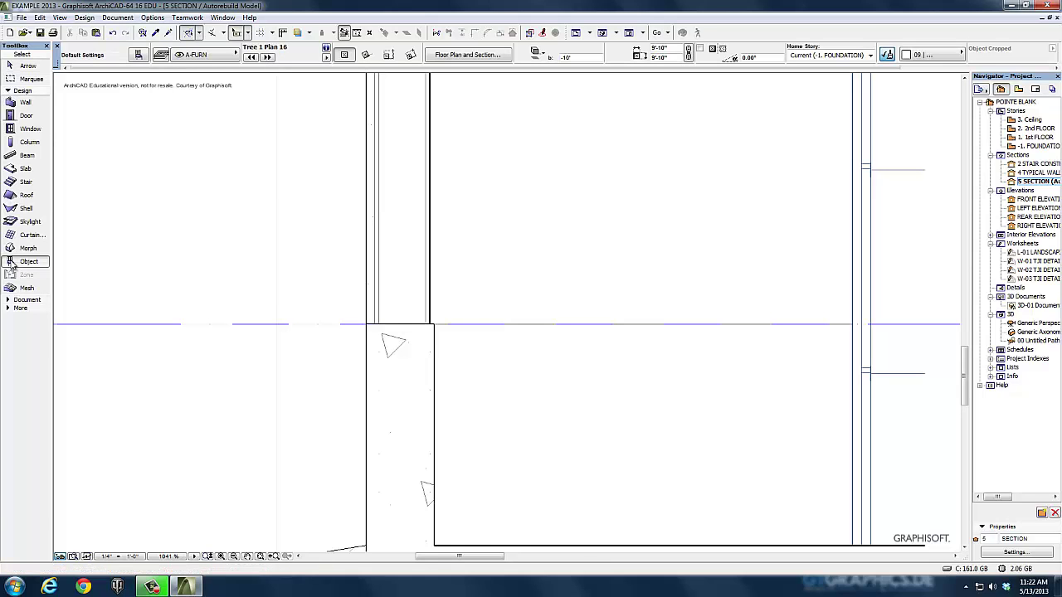
pyautogui.click(140, 56)
pyautogui.scroll(2, 233, 128)
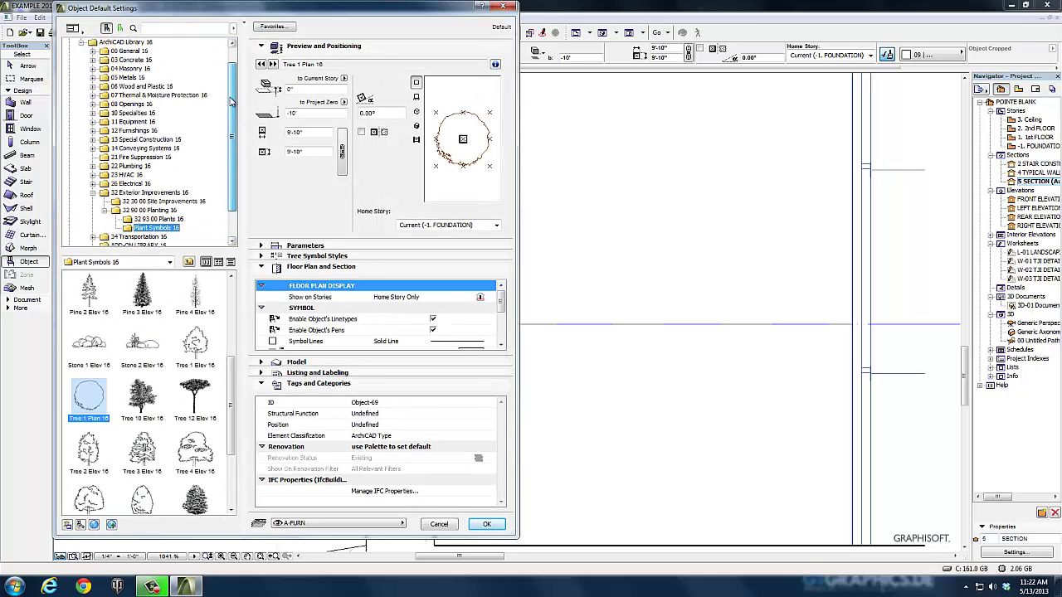
# Step: Browse the Detailer Library 16 folders (Connectors, Masonry Units, Metal Sections, Wood) for a suitable part
pyautogui.click(93, 69)
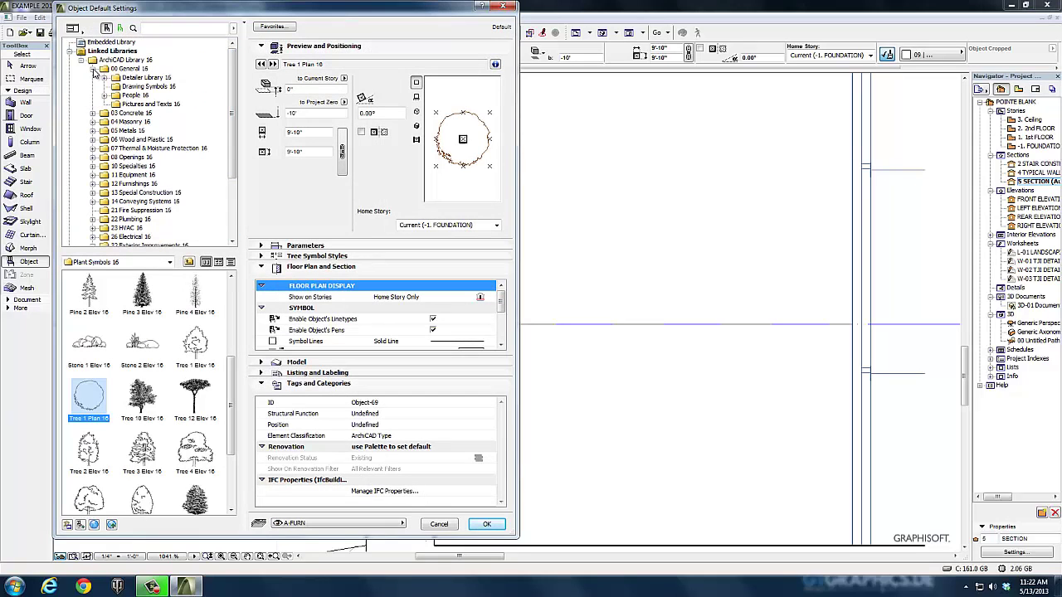
pyautogui.click(105, 77)
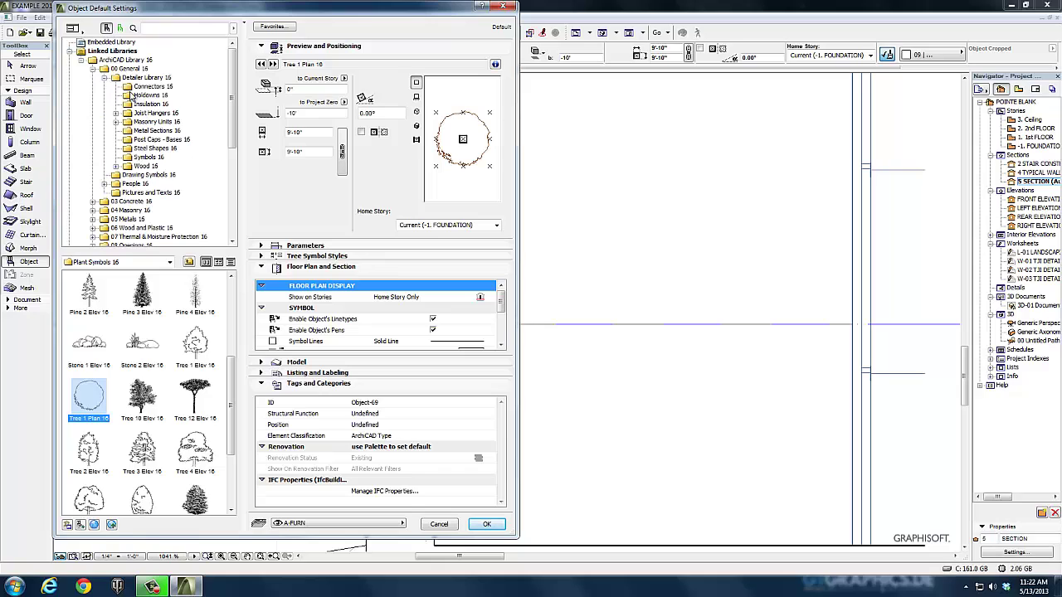
pyautogui.click(129, 86)
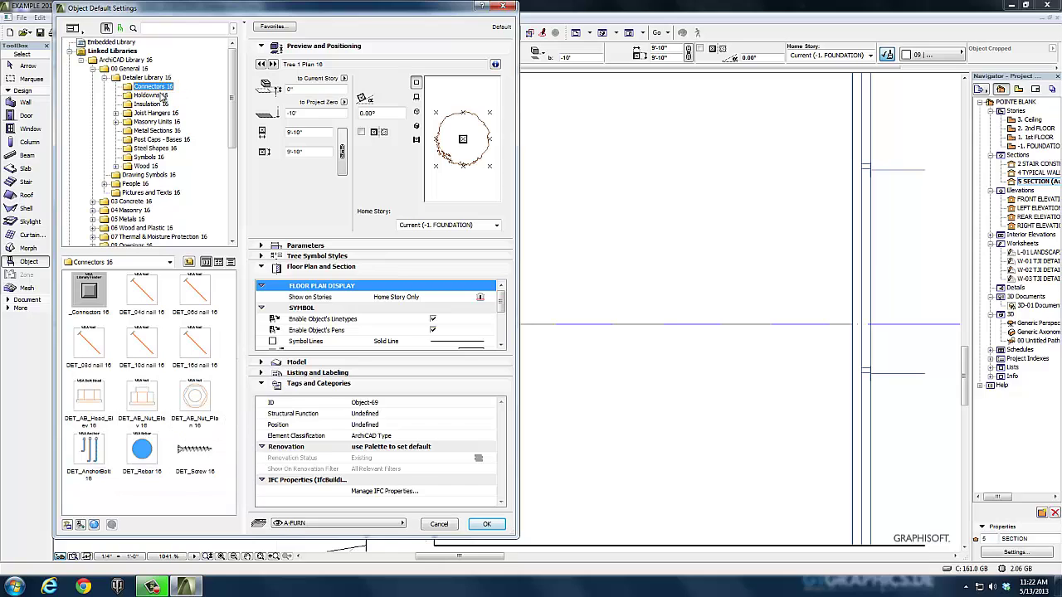
pyautogui.click(149, 95)
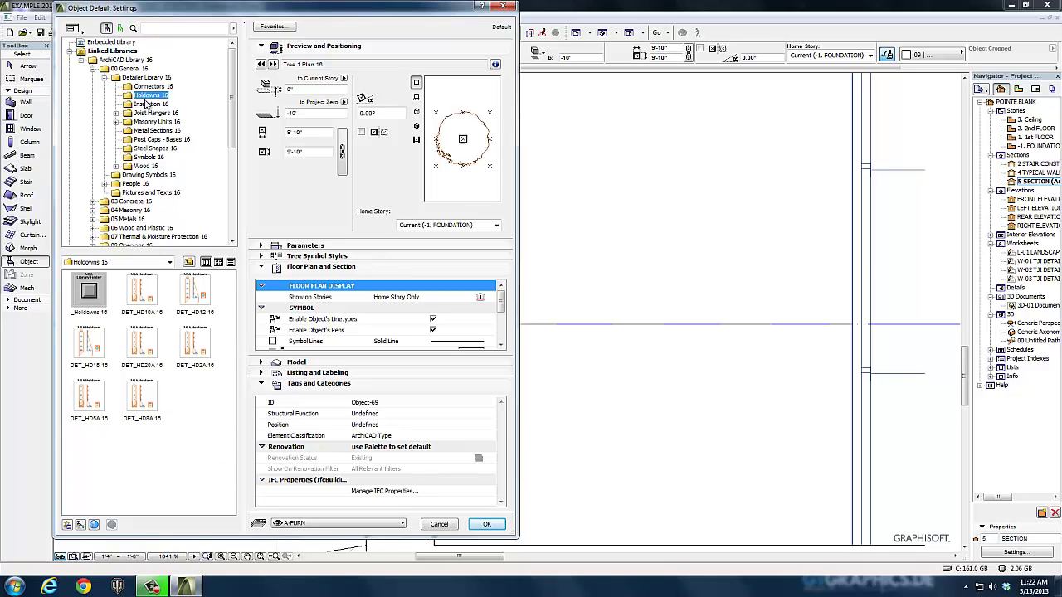
pyautogui.click(146, 112)
pyautogui.click(116, 113)
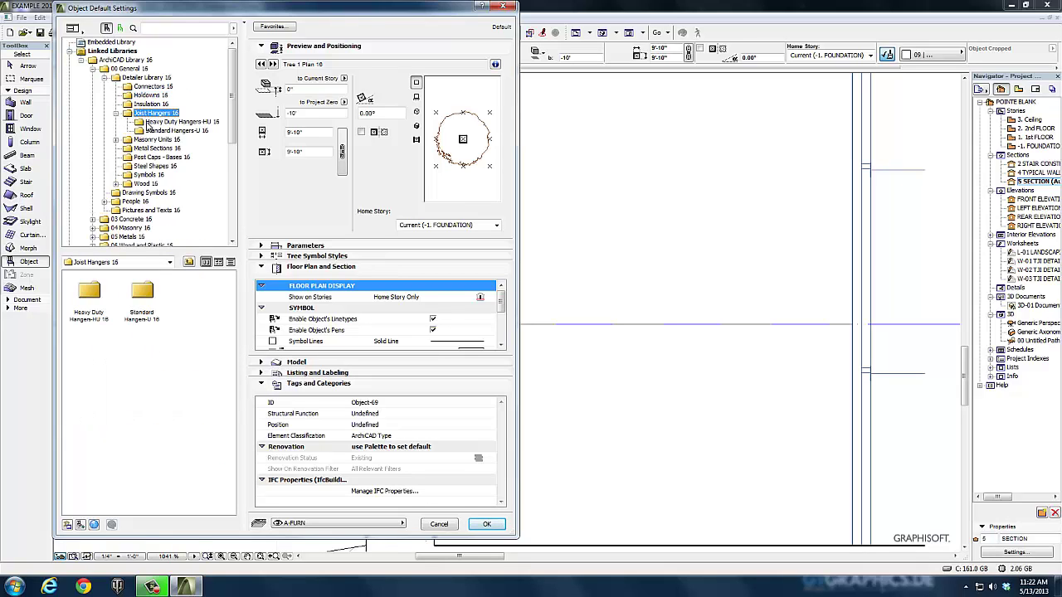
pyautogui.click(176, 130)
pyautogui.click(155, 139)
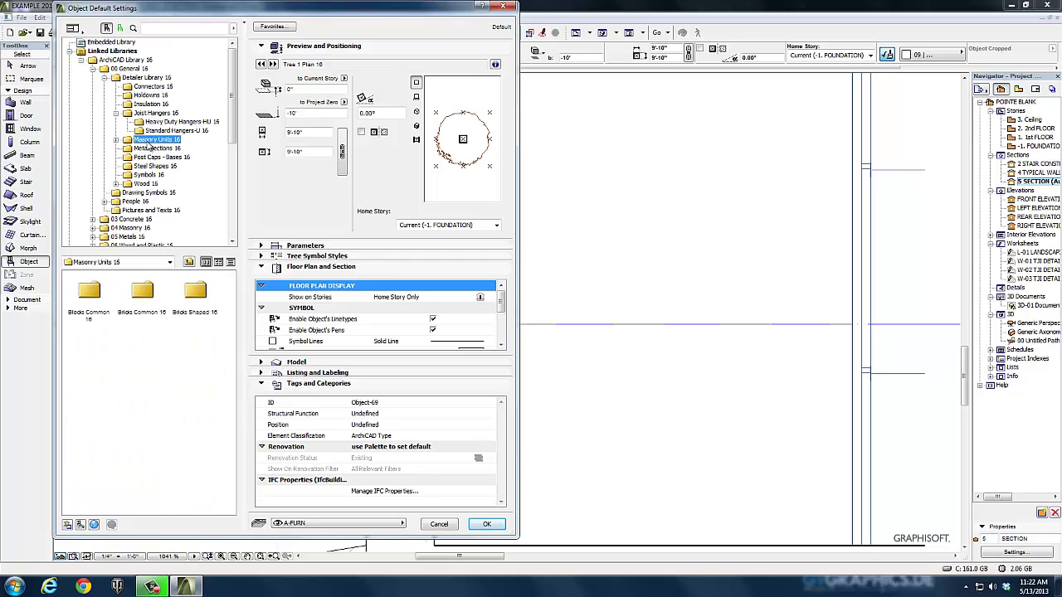
pyautogui.click(116, 140)
pyautogui.click(169, 149)
pyautogui.click(170, 157)
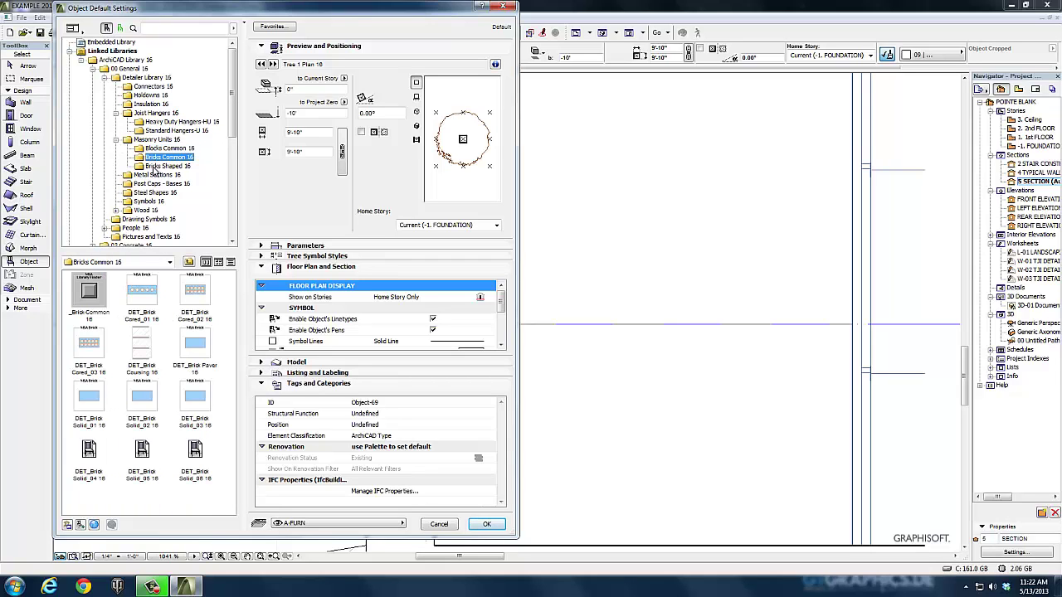
pyautogui.click(167, 166)
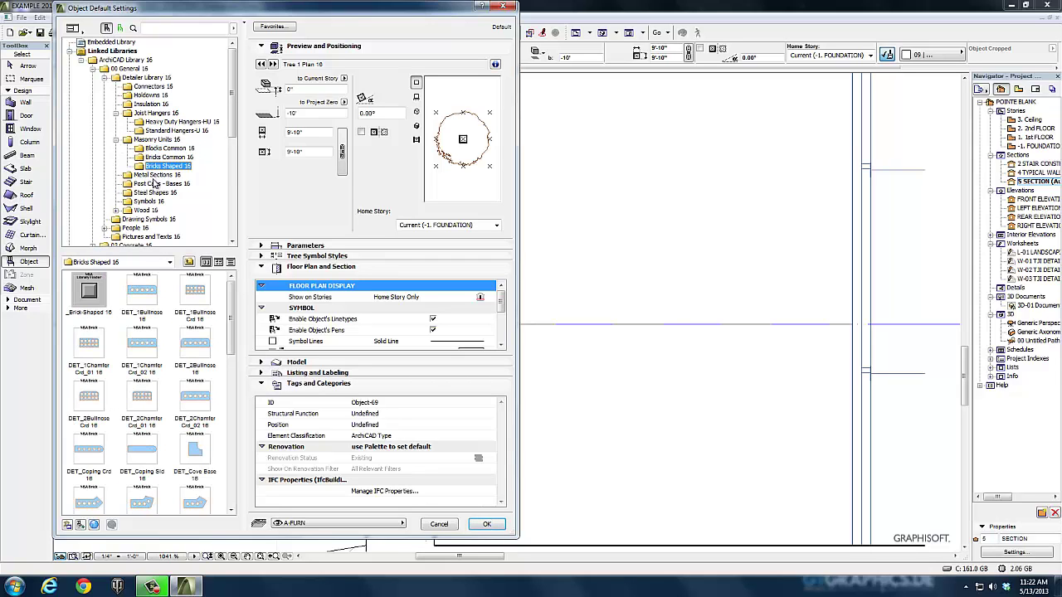
pyautogui.click(147, 175)
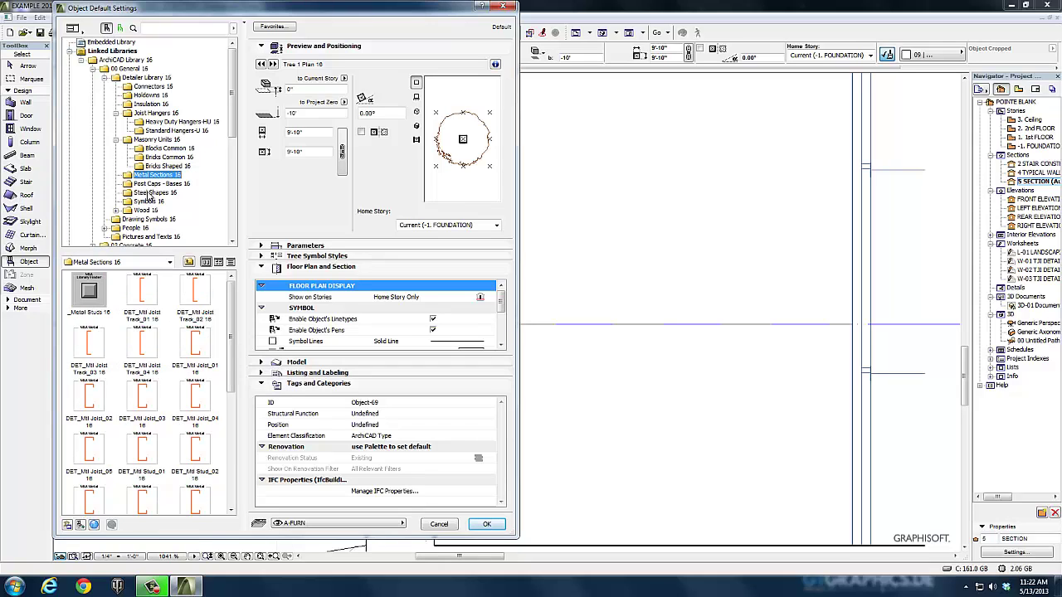
pyautogui.click(150, 192)
pyautogui.click(149, 201)
pyautogui.click(144, 210)
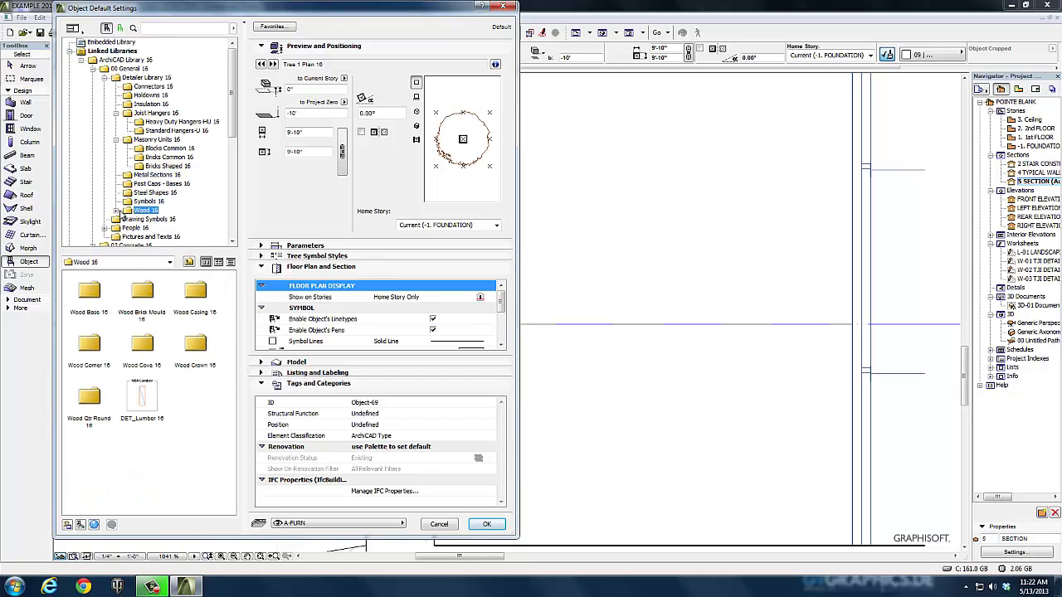
pyautogui.click(117, 212)
pyautogui.click(163, 184)
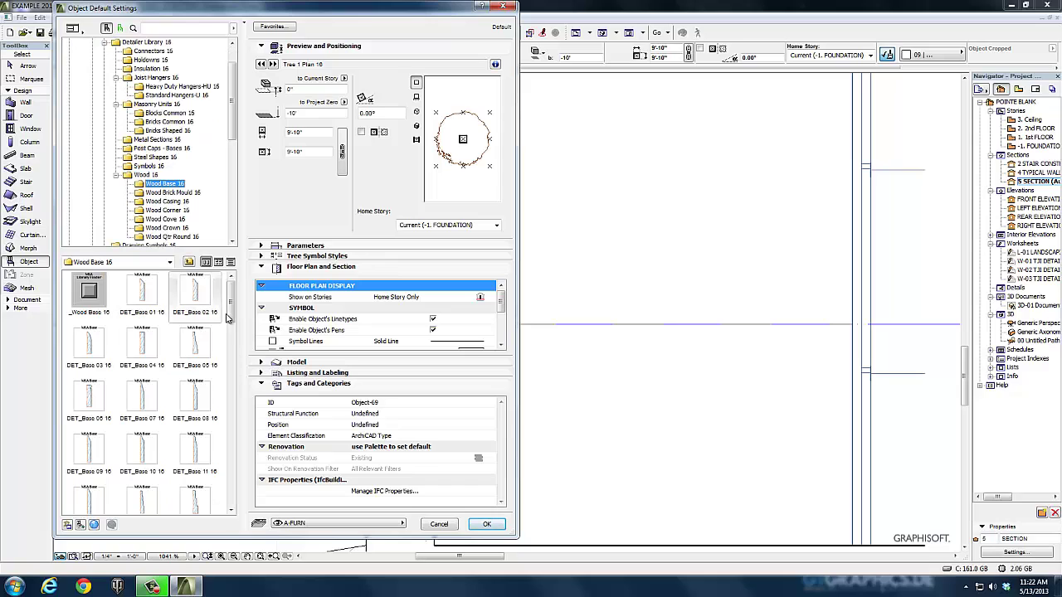
pyautogui.moveTo(234, 305); pyautogui.dragTo(237, 342)
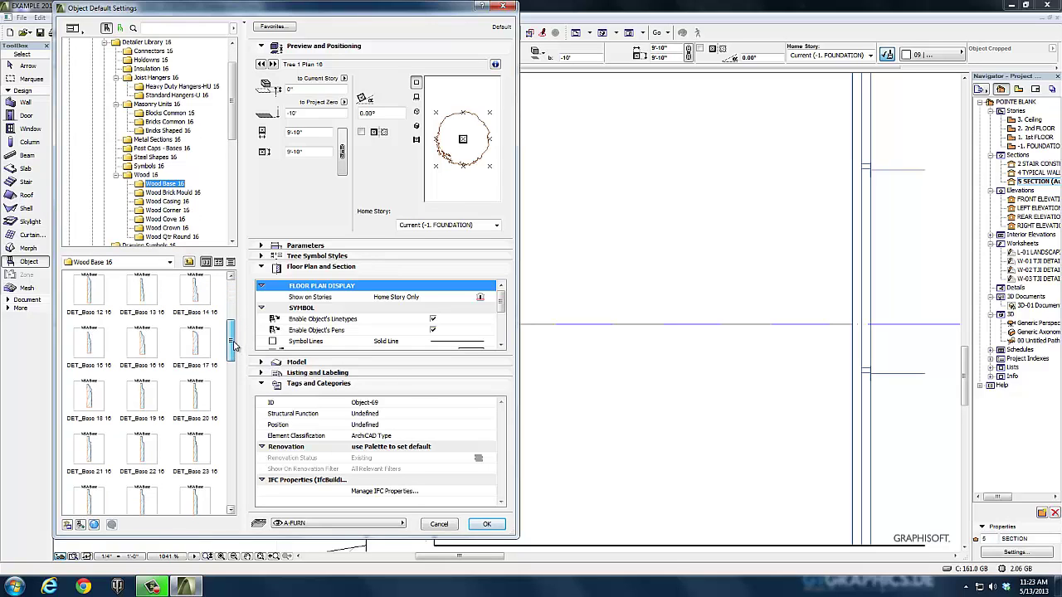
pyautogui.click(172, 193)
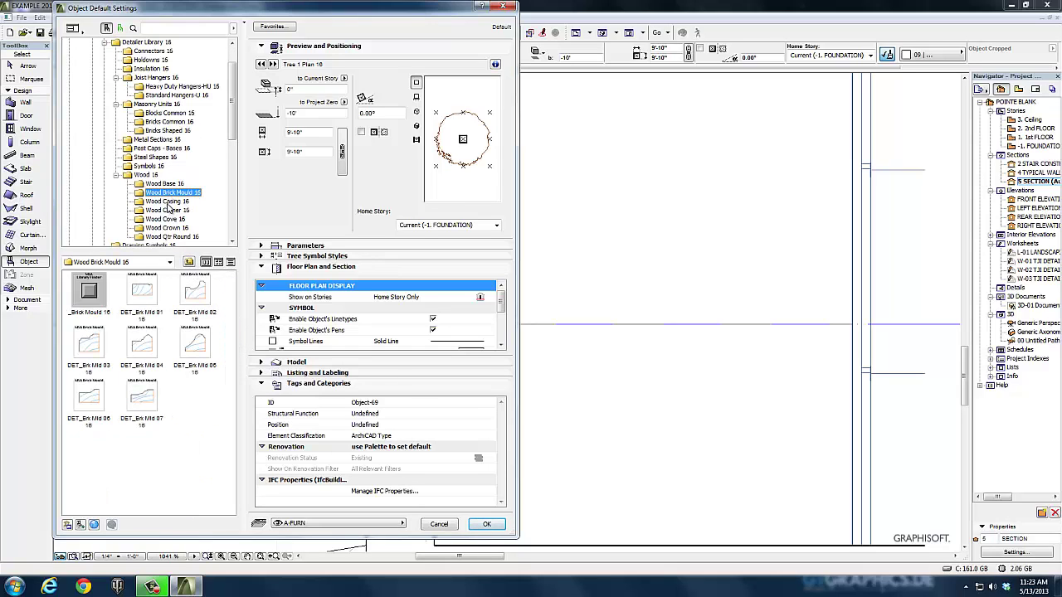
pyautogui.click(167, 201)
pyautogui.click(168, 211)
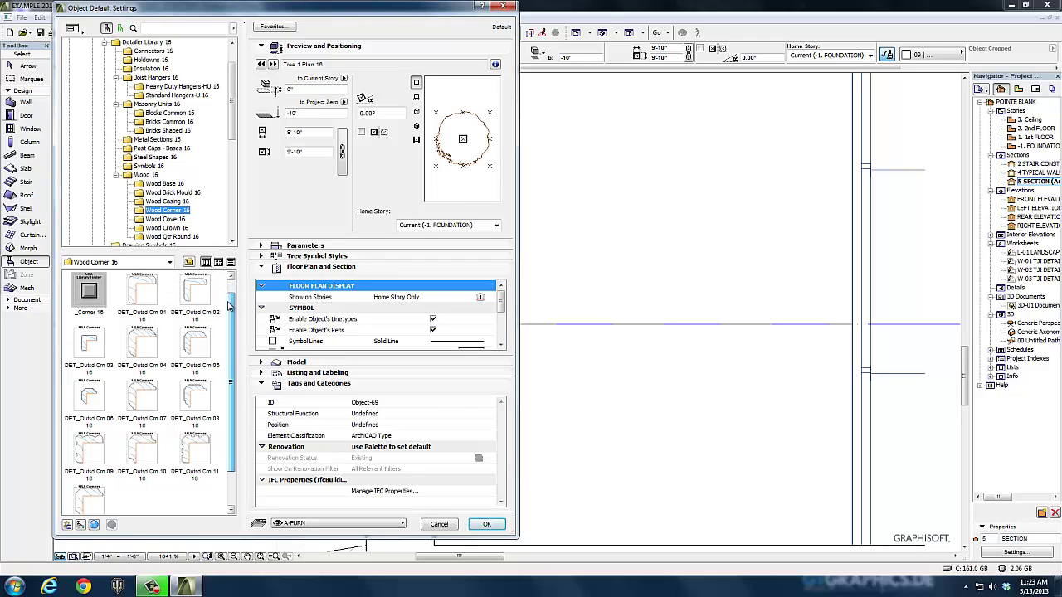
pyautogui.click(171, 220)
pyautogui.click(168, 228)
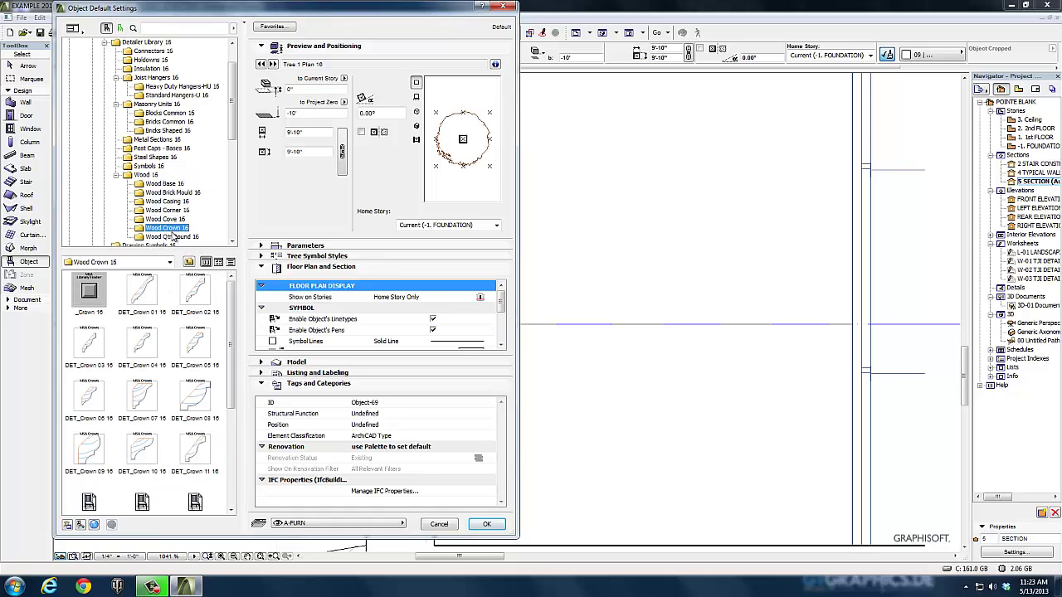
pyautogui.click(173, 237)
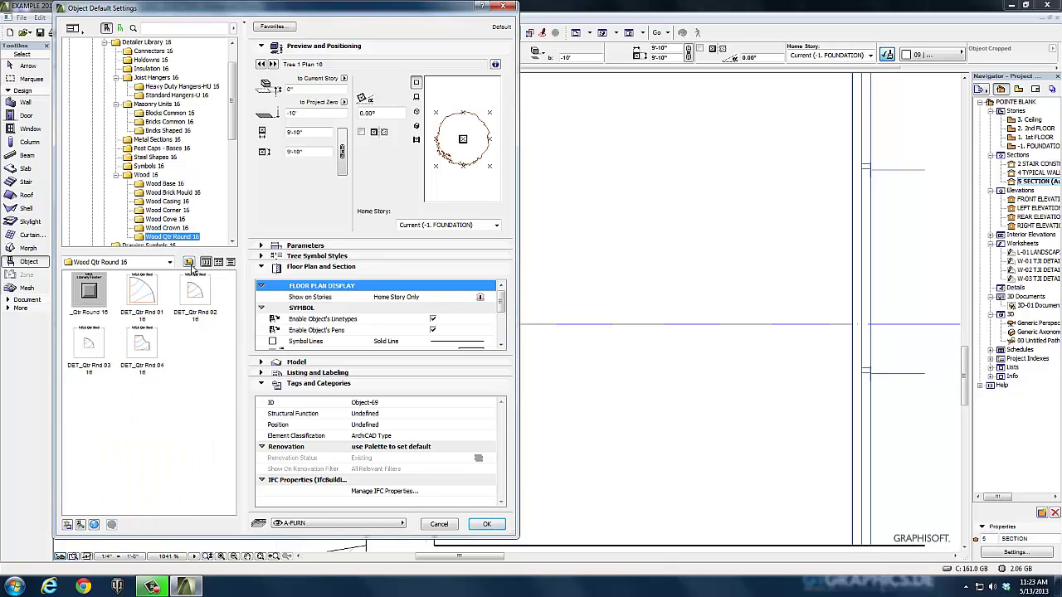
pyautogui.click(116, 176)
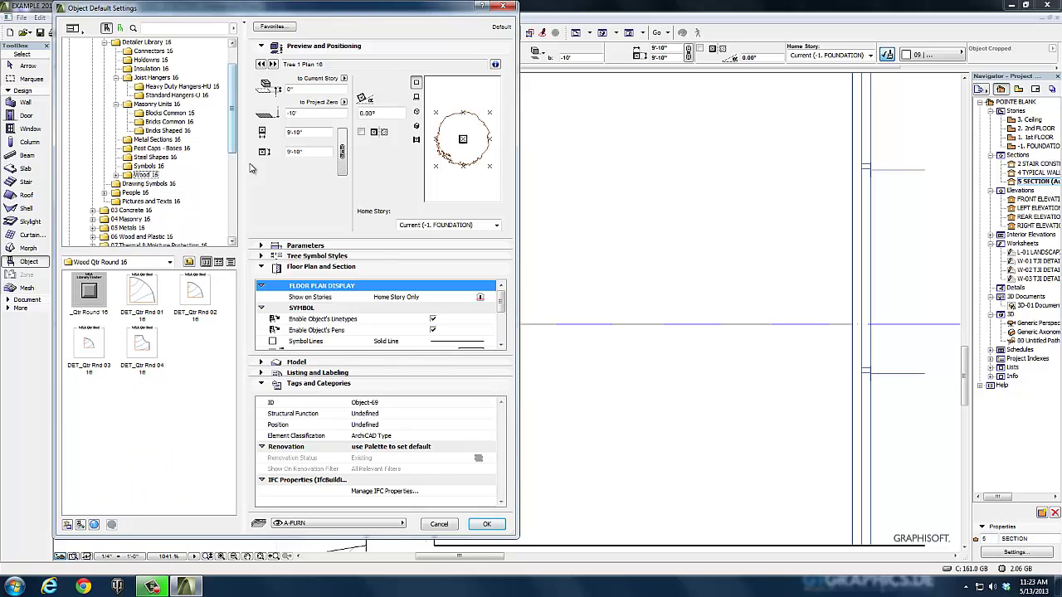
# Step: Choose DET_AnchorBolt 16 from Connectors 16 at 5/8" by 10" and place it in the section
pyautogui.click(149, 51)
pyautogui.click(91, 449)
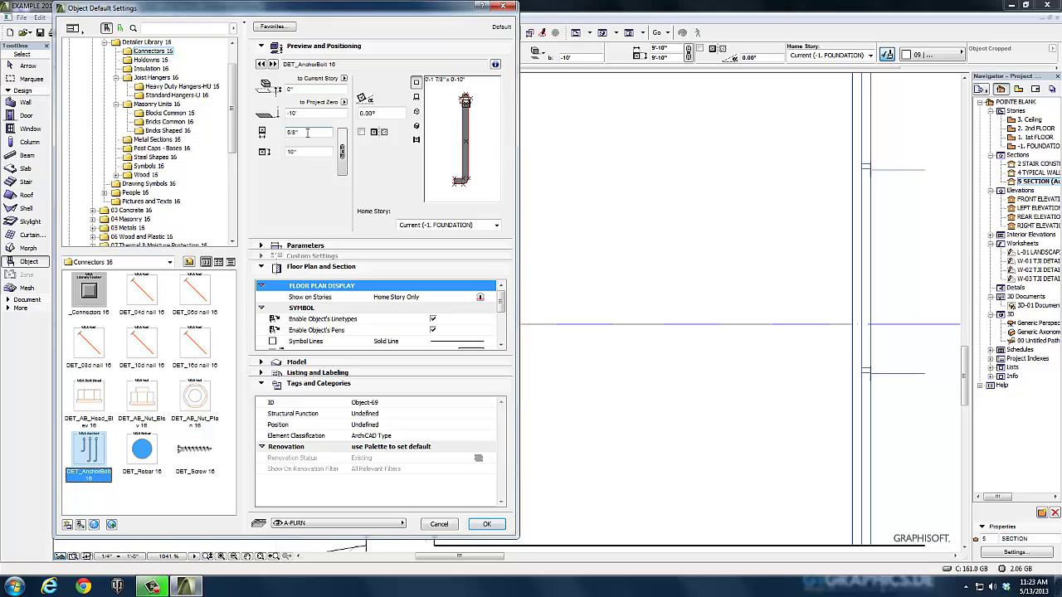
pyautogui.click(488, 523)
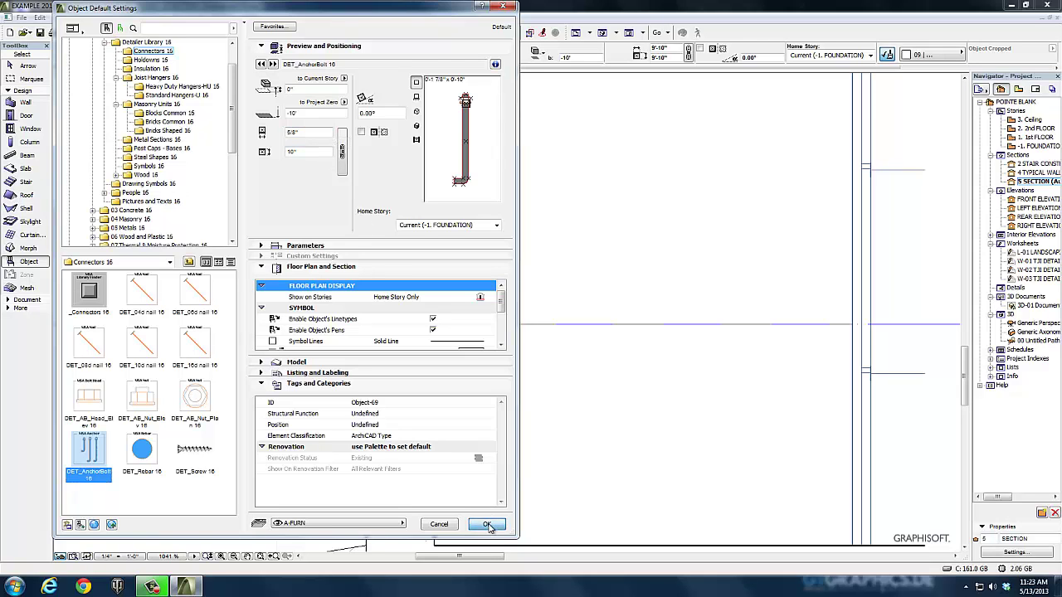
pyautogui.click(305, 284)
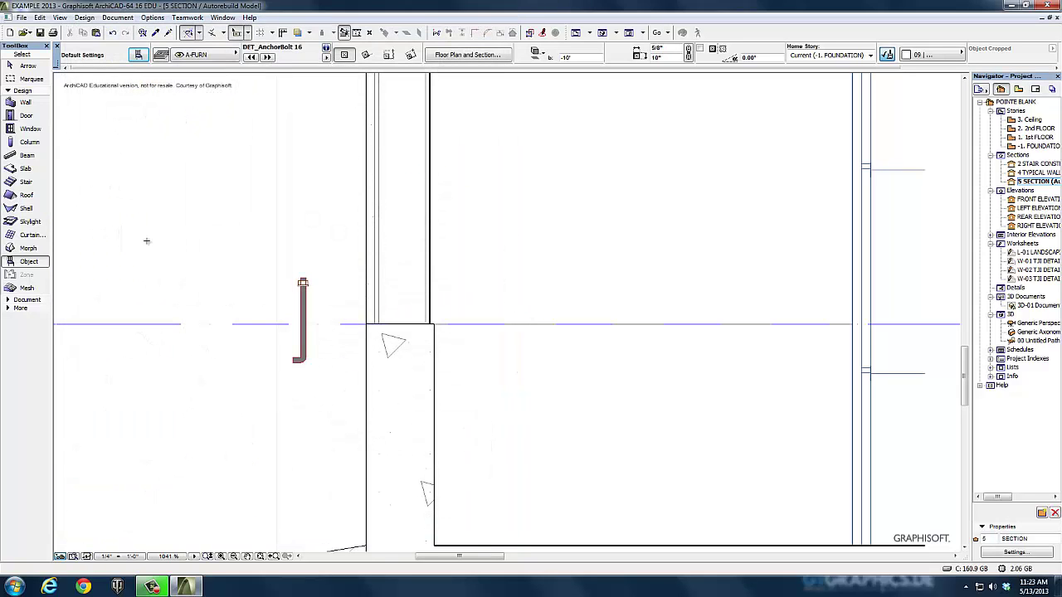
# Step: Draw a rectangle of lines at the wall base with a 1.5' vertical side
pyautogui.click(27, 66)
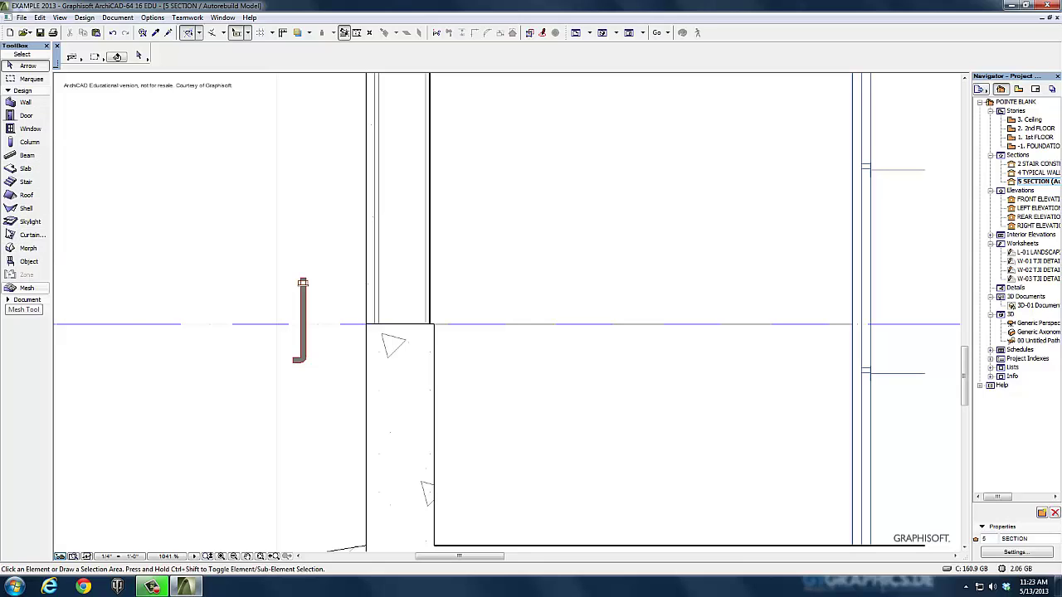
pyautogui.click(8, 302)
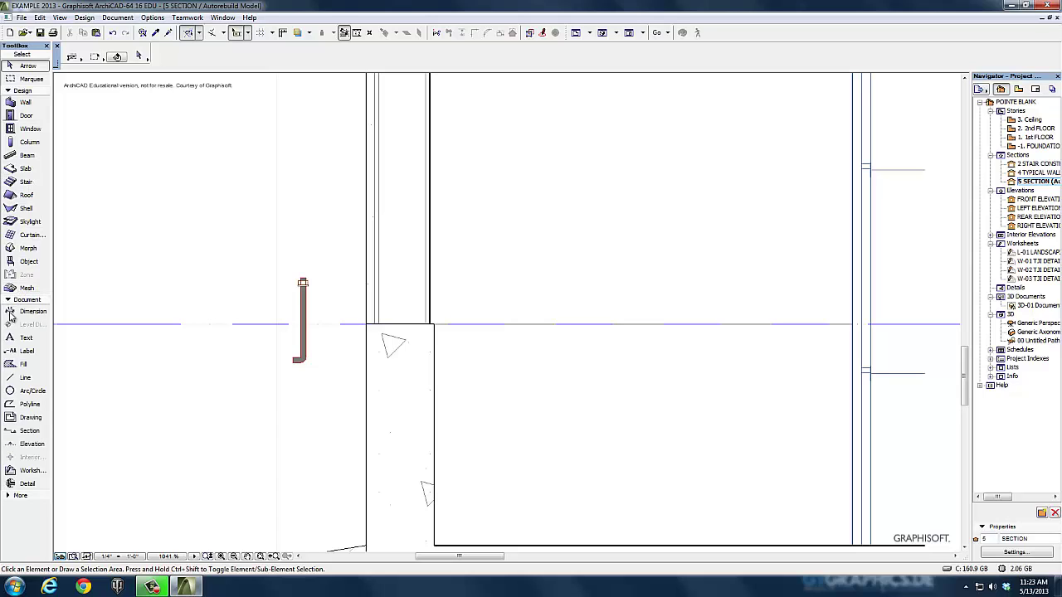
pyautogui.click(19, 380)
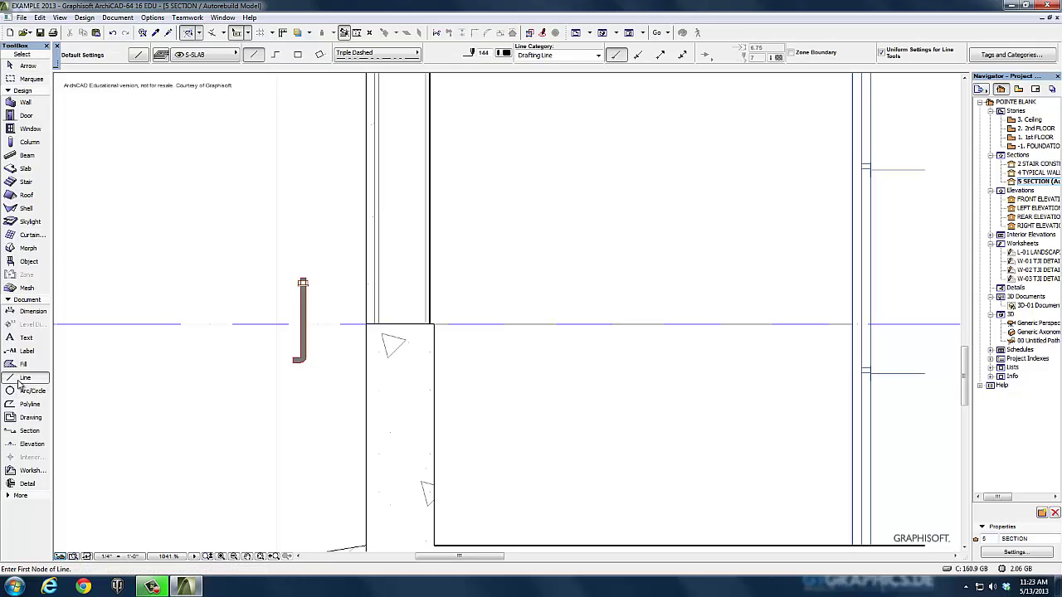
pyautogui.click(378, 322)
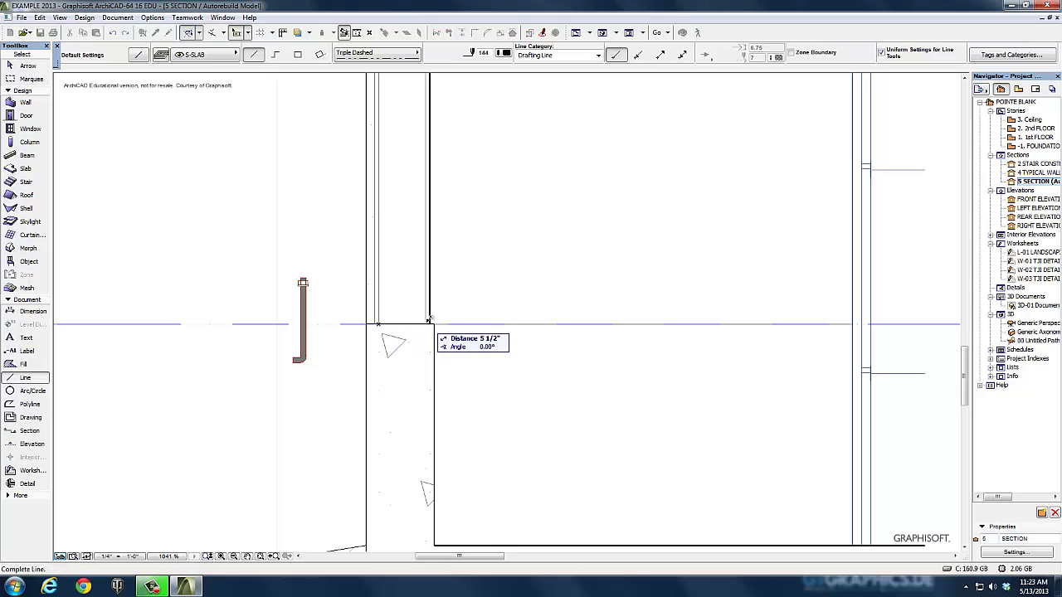
pyautogui.click(428, 320)
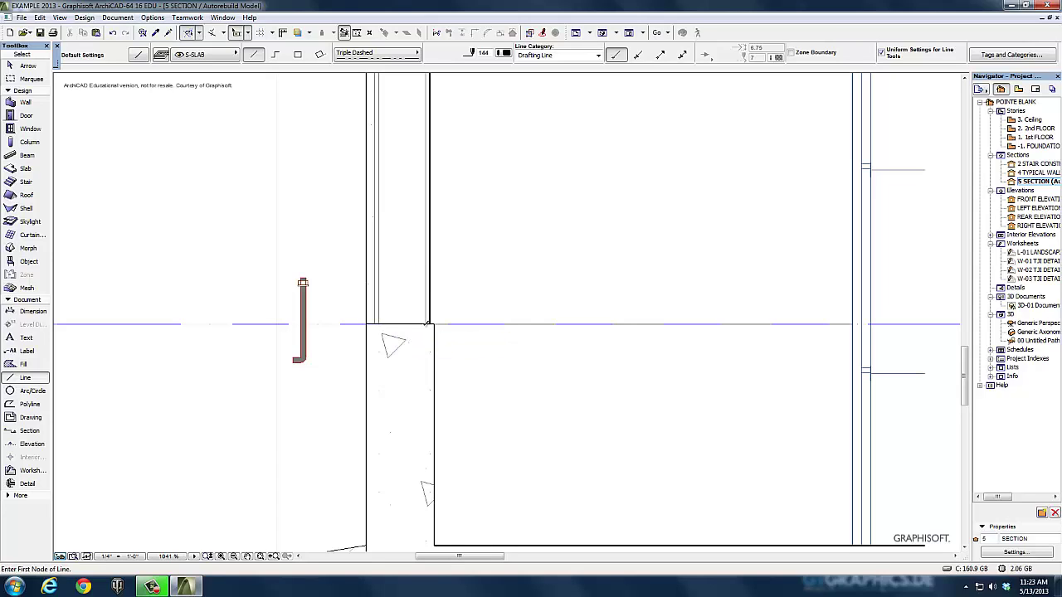
pyautogui.click(428, 323)
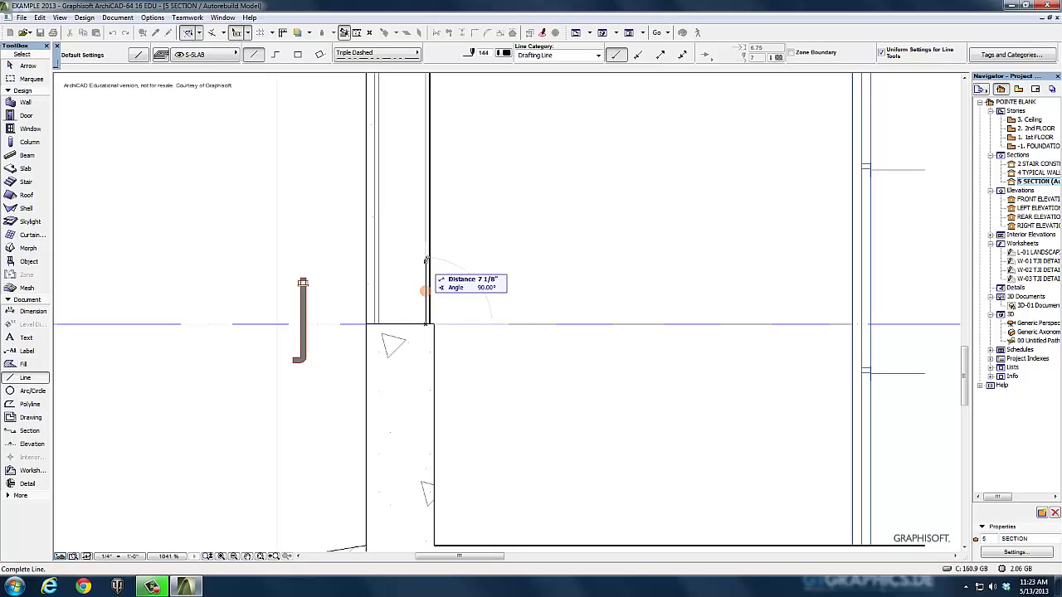
pyautogui.write('1.5')
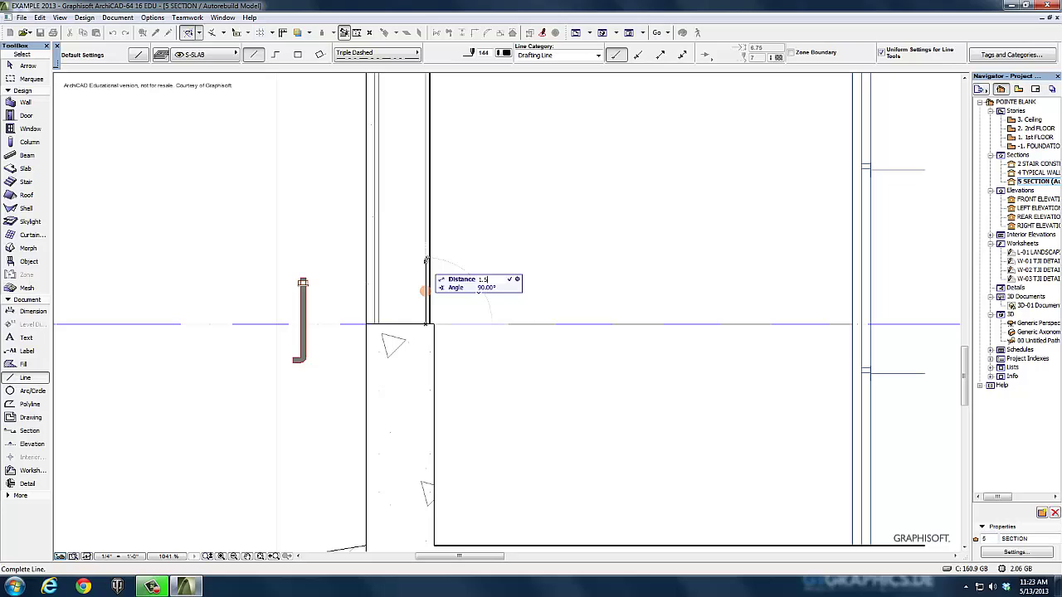
pyautogui.write("'")
pyautogui.press('Return')
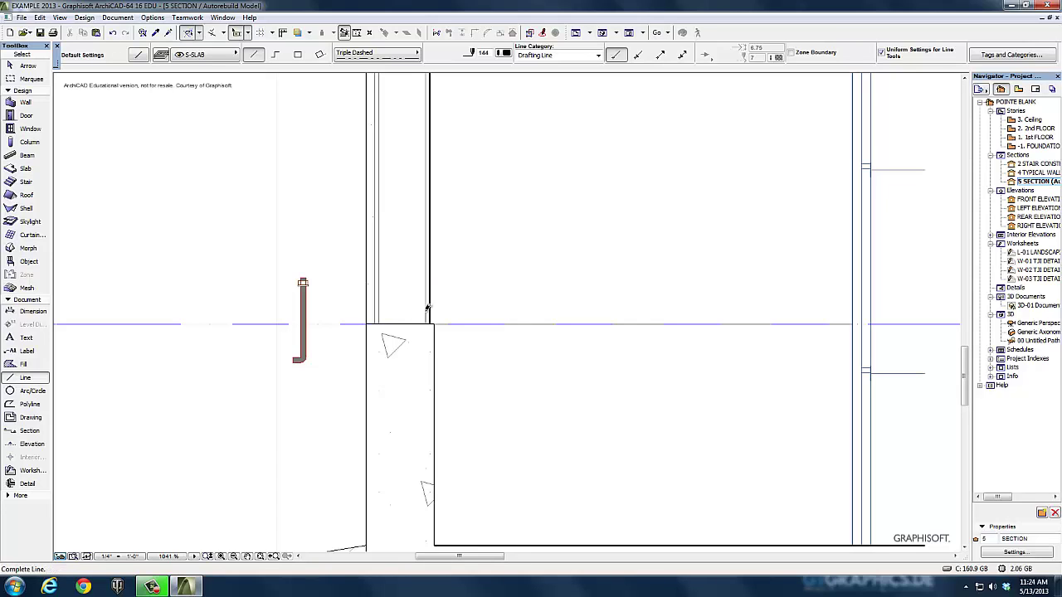
pyautogui.click(426, 311)
pyautogui.click(380, 311)
# Step: Add two diagonal lines forming an X across the rectangle
pyautogui.click(380, 312)
pyautogui.click(427, 310)
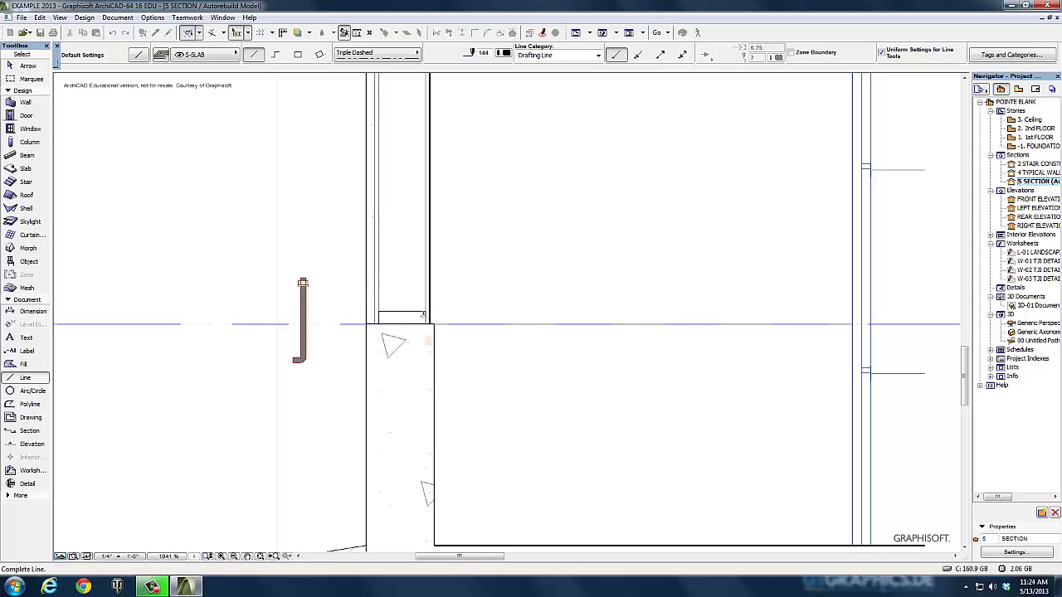
pyautogui.click(427, 322)
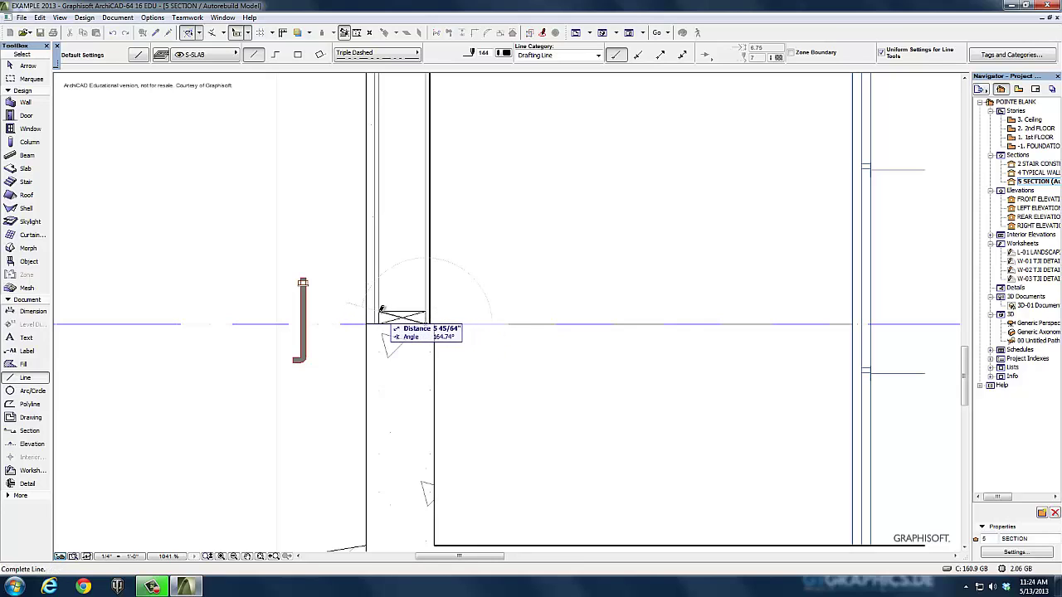
pyautogui.click(379, 312)
pyautogui.click(25, 65)
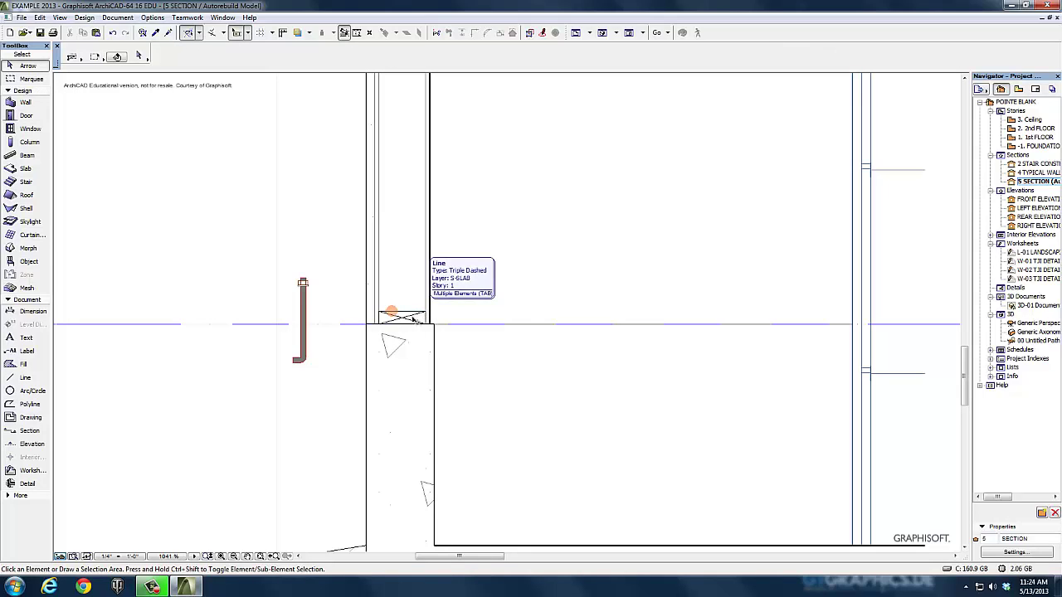
# Step: Move the anchor bolt by its top point into the stem wall through the crossed rectangle
pyautogui.click(307, 290)
pyautogui.click(303, 283)
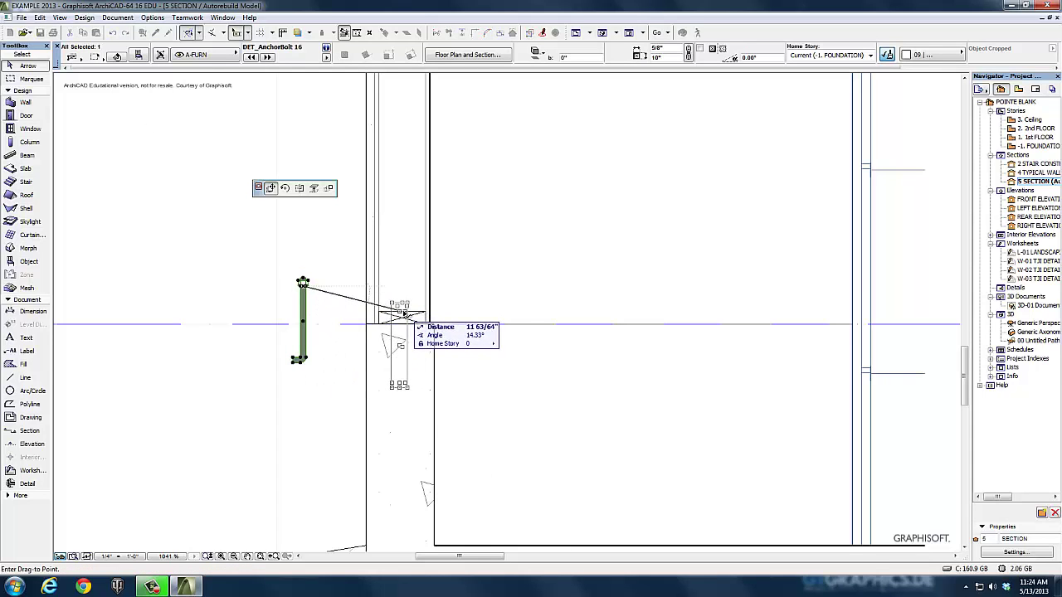
pyautogui.click(402, 309)
pyautogui.click(353, 363)
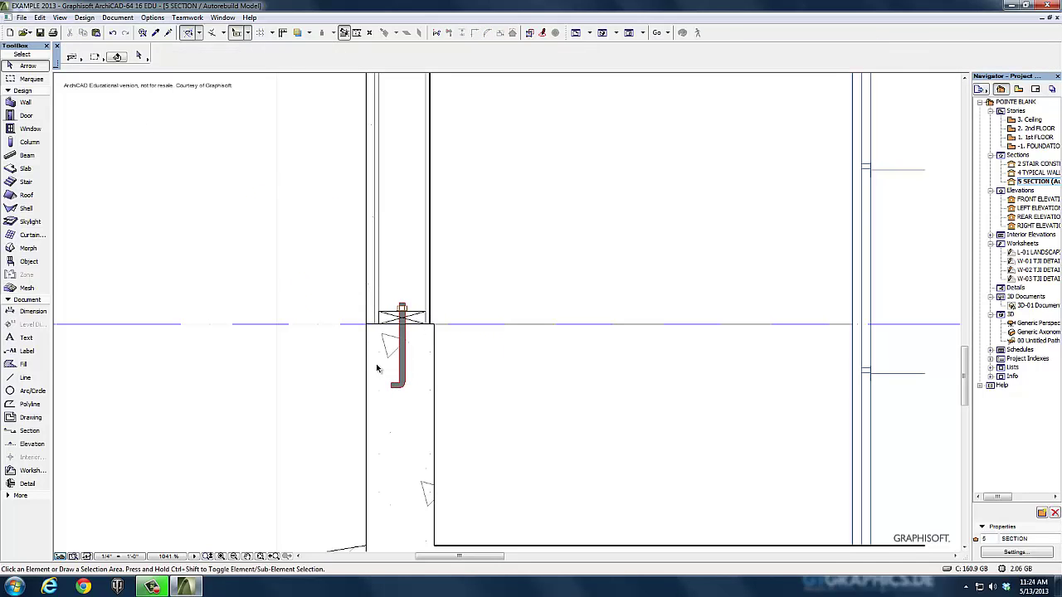
pyautogui.scroll(-3, 365, 375)
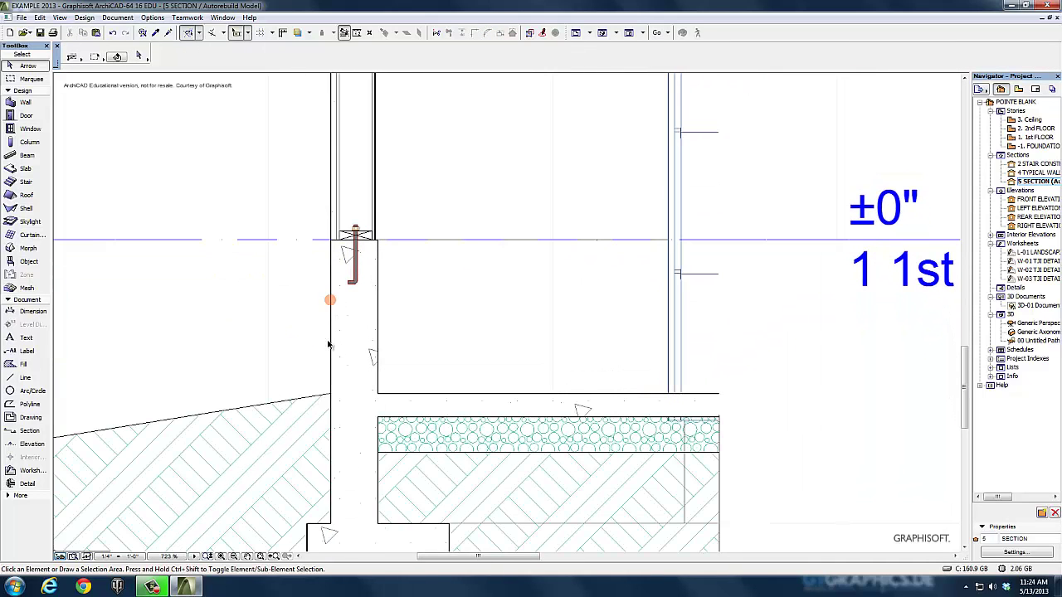
pyautogui.scroll(5, 296, 301)
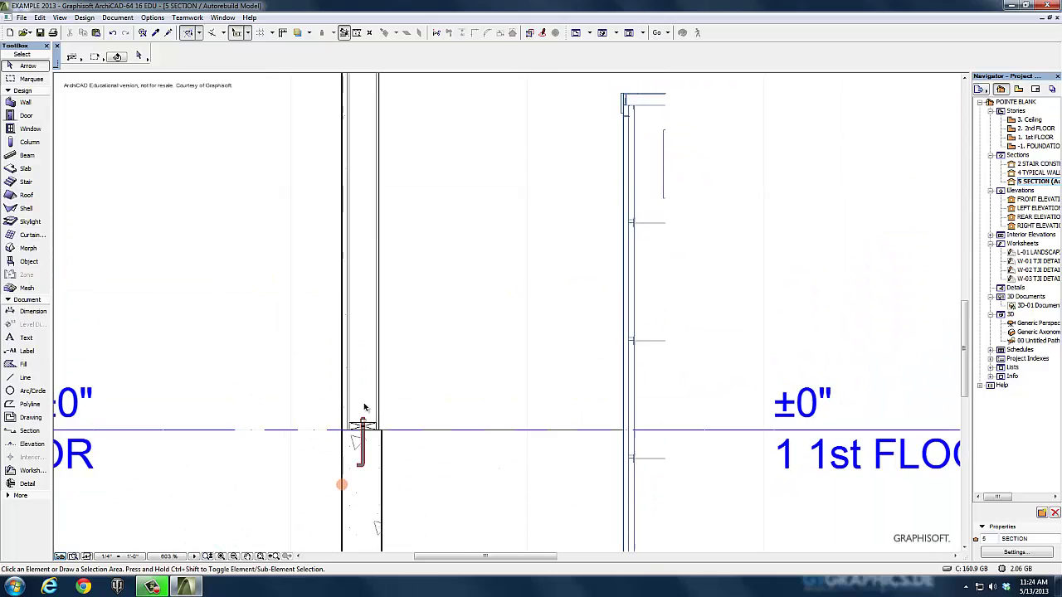
pyautogui.scroll(3, 377, 429)
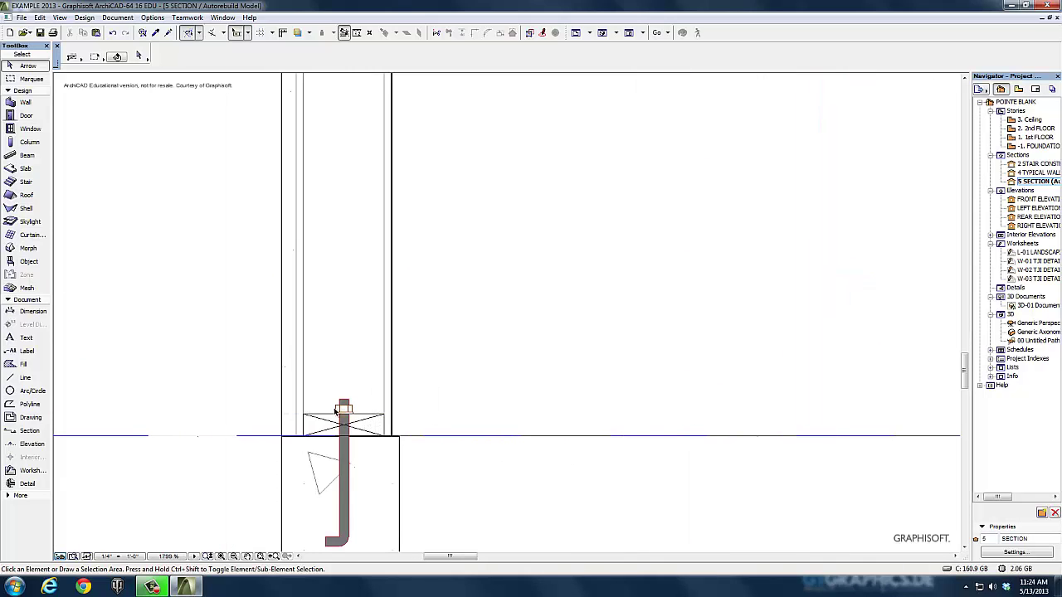
pyautogui.click(316, 415)
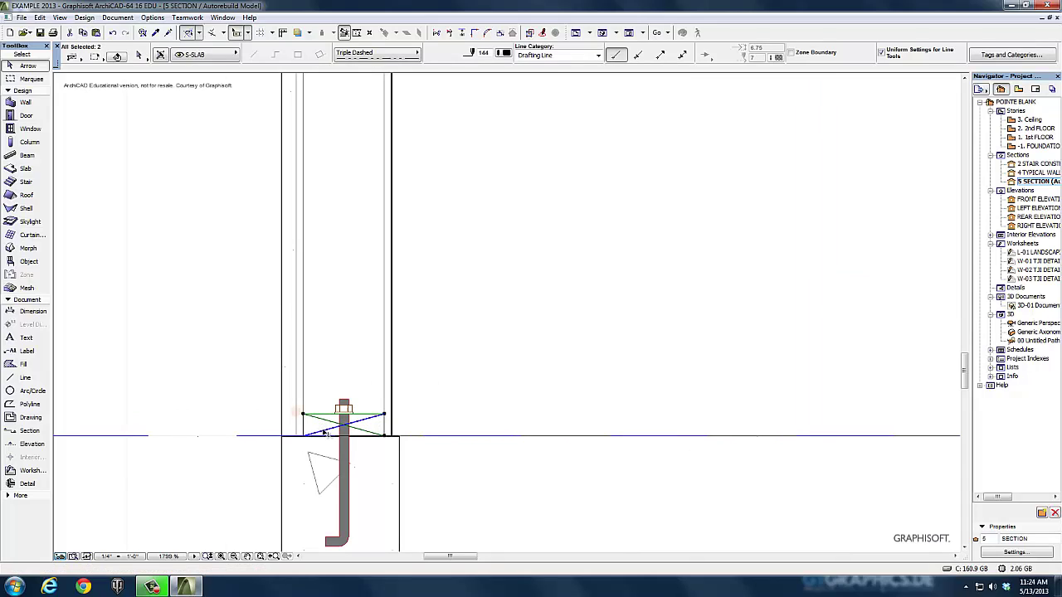
# Step: Select the bottom plate and start a single multiplied copy of it
pyautogui.keyDown('shift'); pyautogui.click(304, 430); pyautogui.keyUp('shift')
pyautogui.keyDown('shift'); pyautogui.click(385, 426); pyautogui.keyUp('shift')
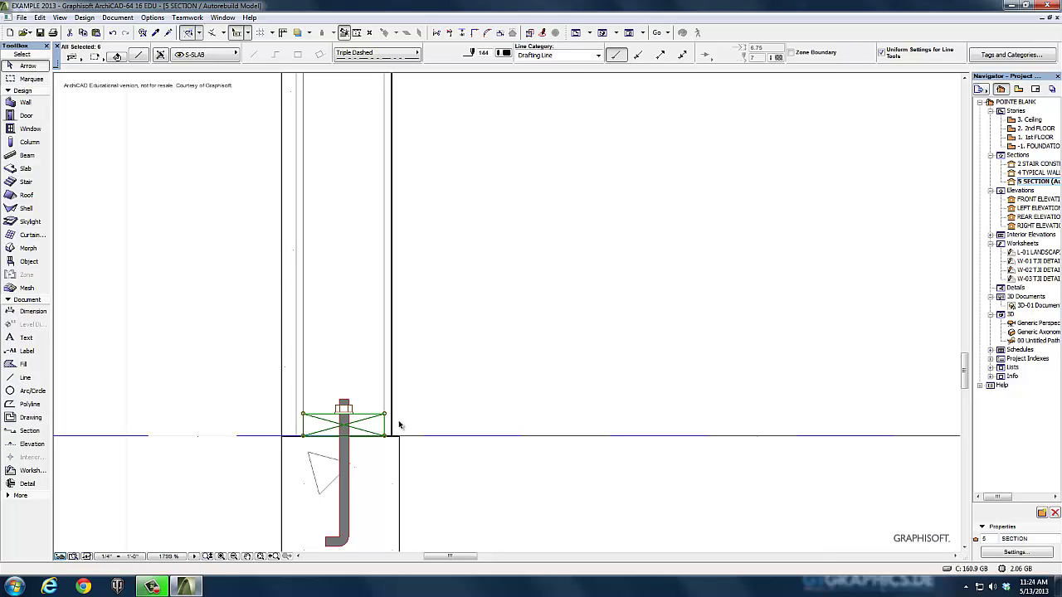
pyautogui.click(385, 415)
pyautogui.click(313, 187)
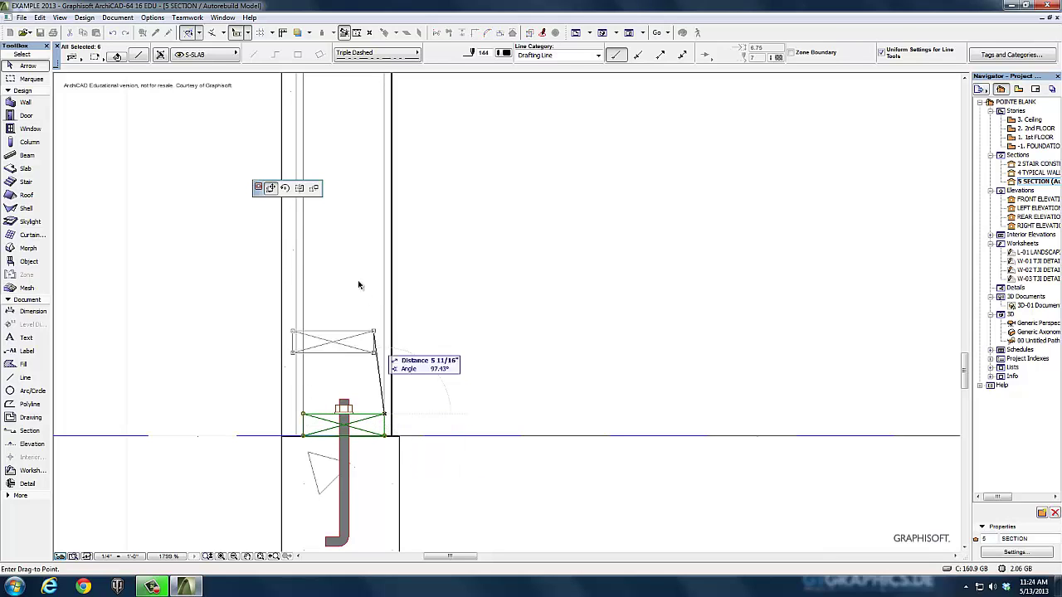
pyautogui.click(321, 200)
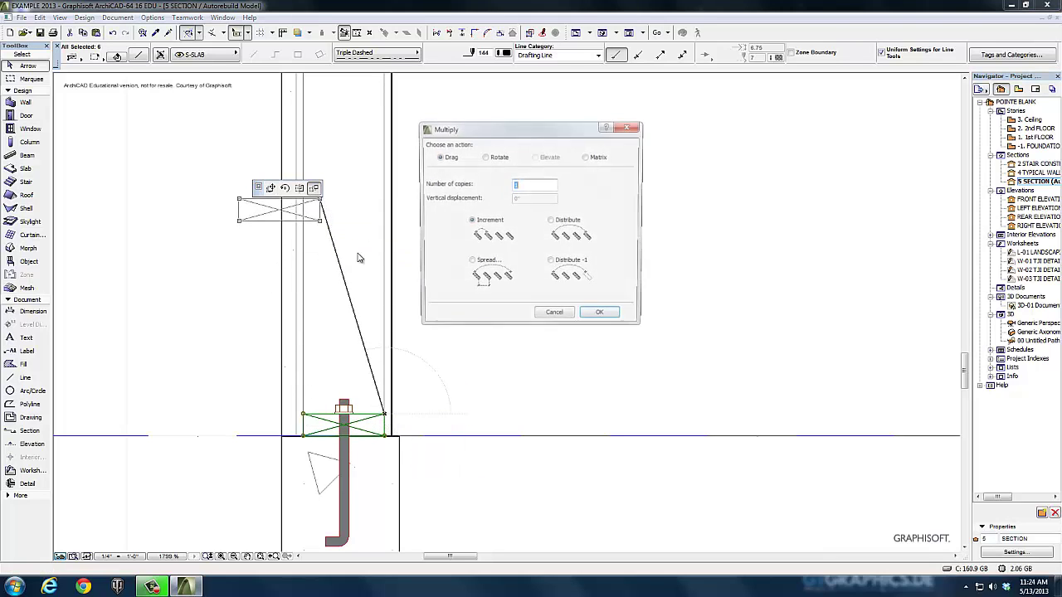
pyautogui.click(603, 317)
# Step: Place the plate copy at the wall top, lowered to sit under the roof
pyautogui.click(386, 414)
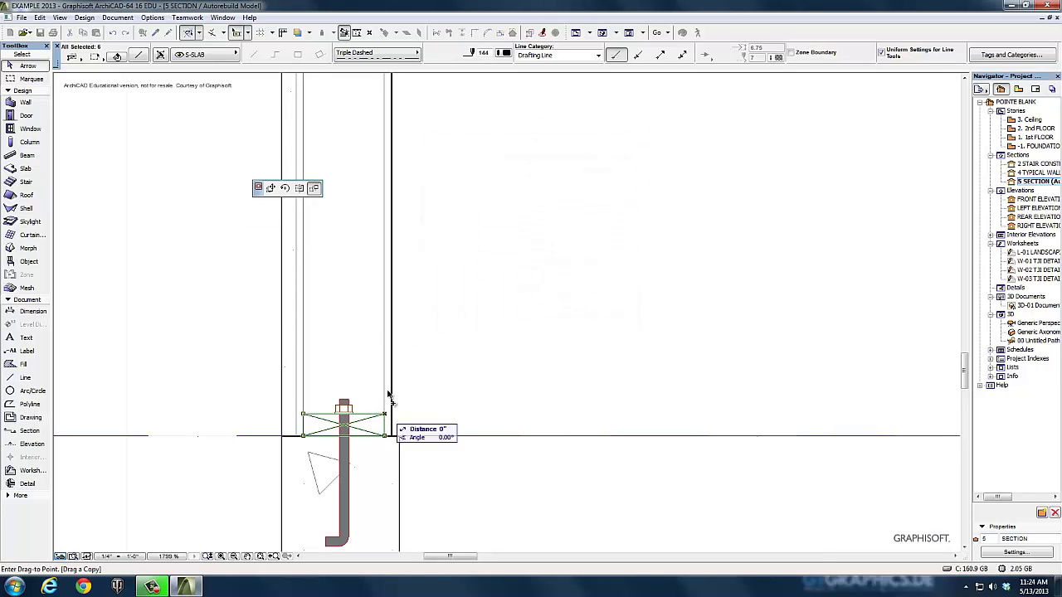
pyautogui.scroll(-3, 405, 368)
pyautogui.moveTo(405, 367); pyautogui.dragTo(420, 572, button='middle')
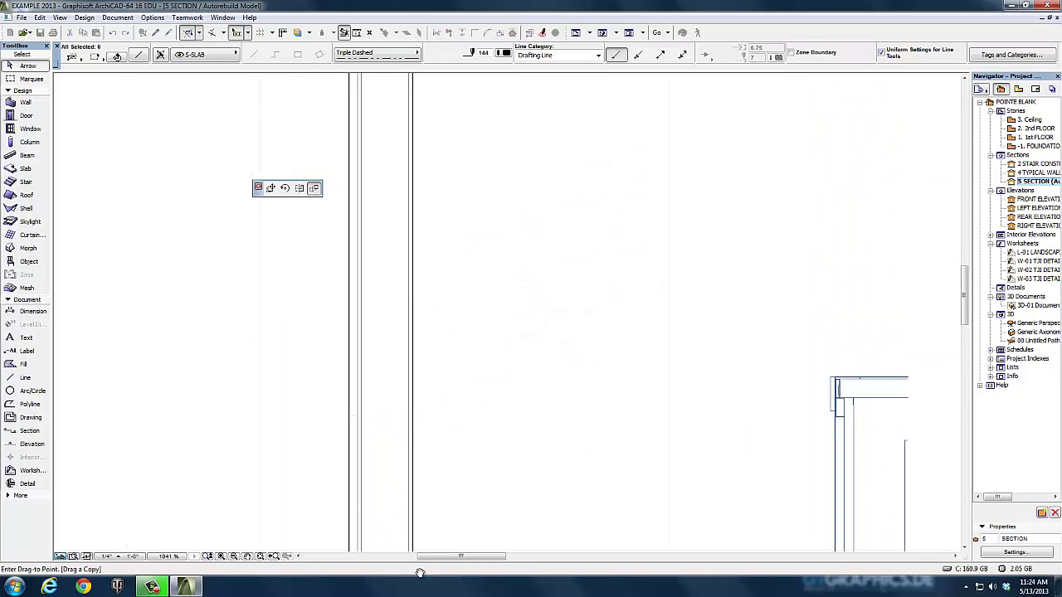
pyautogui.scroll(3, 415, 201)
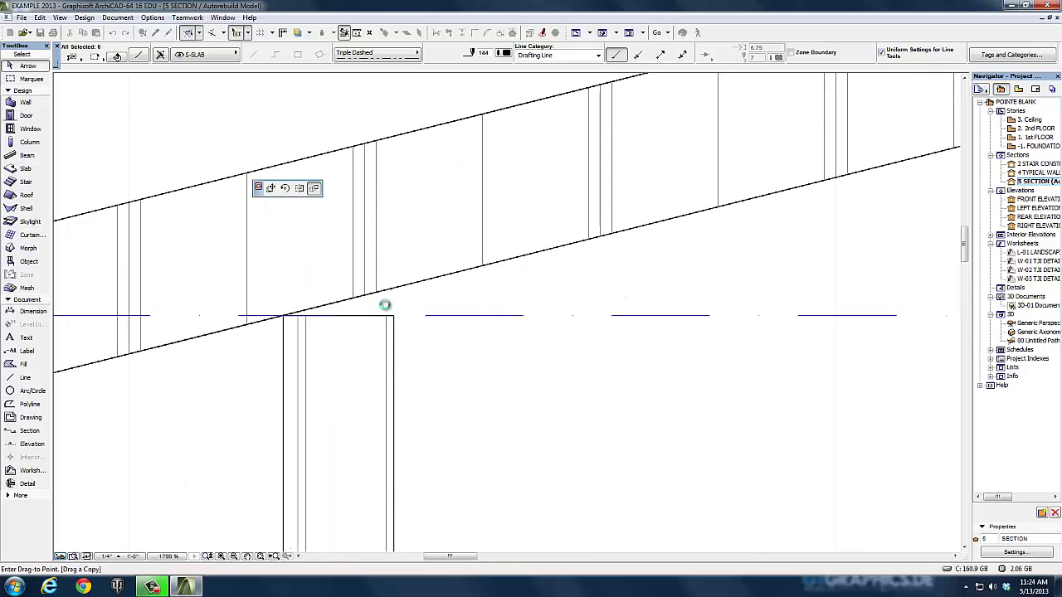
pyautogui.click(387, 316)
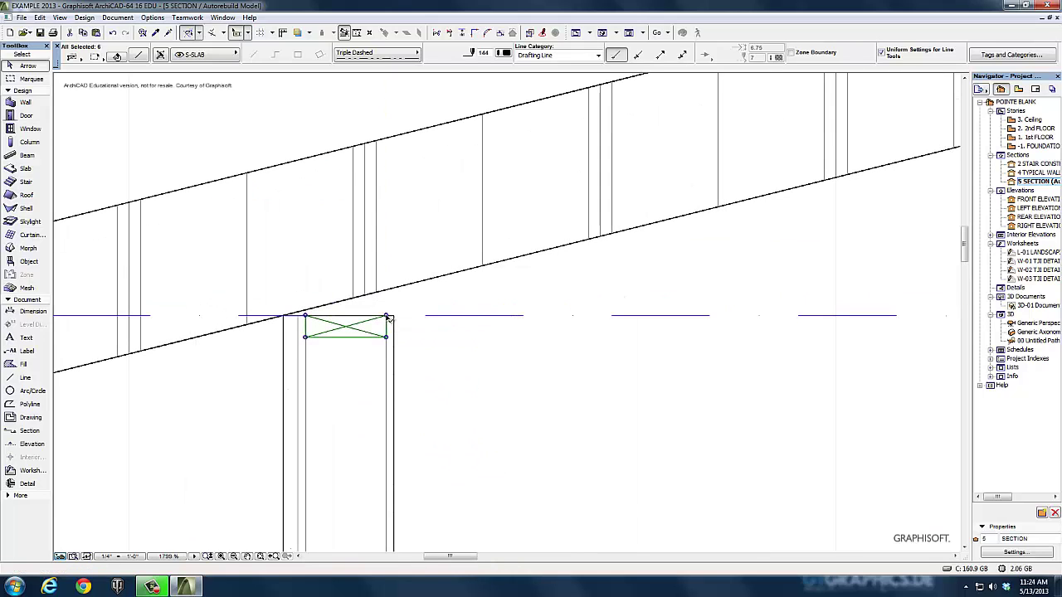
pyautogui.click(387, 316)
pyautogui.click(409, 364)
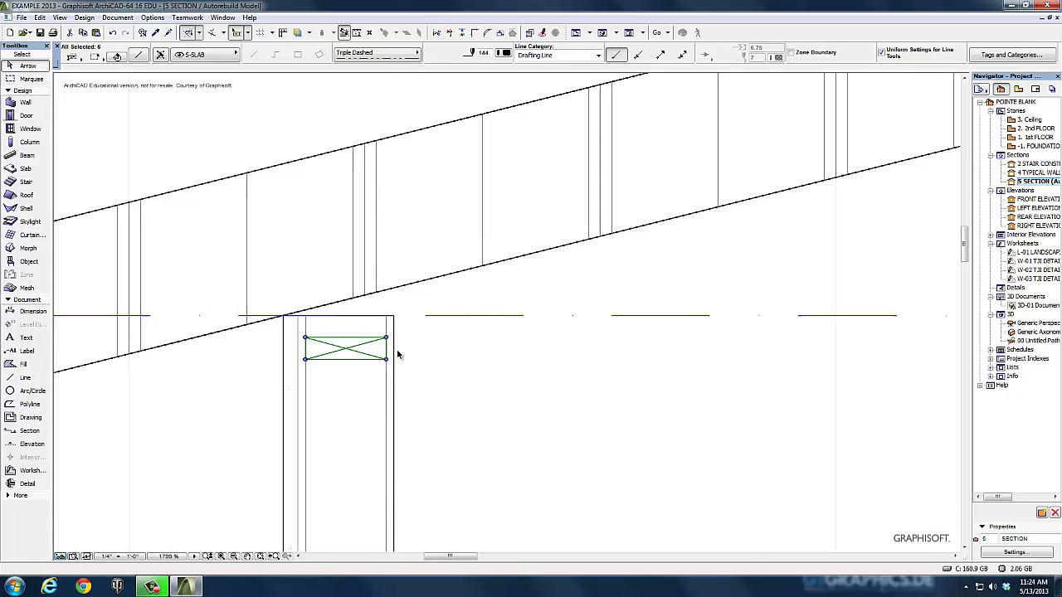
# Step: Multiply one more copy below the first to form a double top plate
pyautogui.click(387, 337)
pyautogui.click(313, 199)
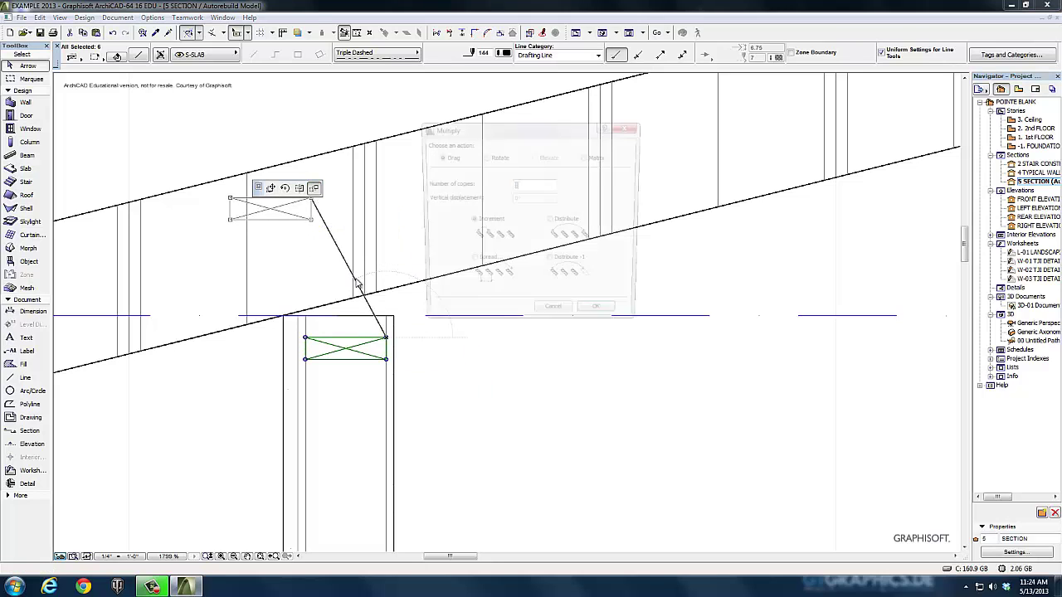
pyautogui.click(591, 318)
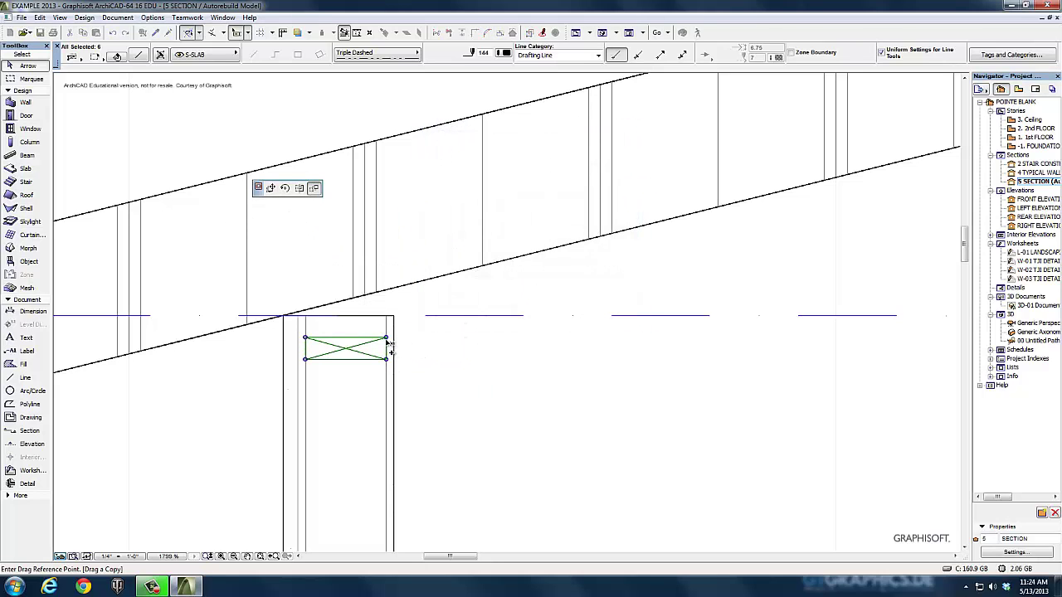
pyautogui.click(388, 342)
pyautogui.click(423, 342)
pyautogui.click(449, 373)
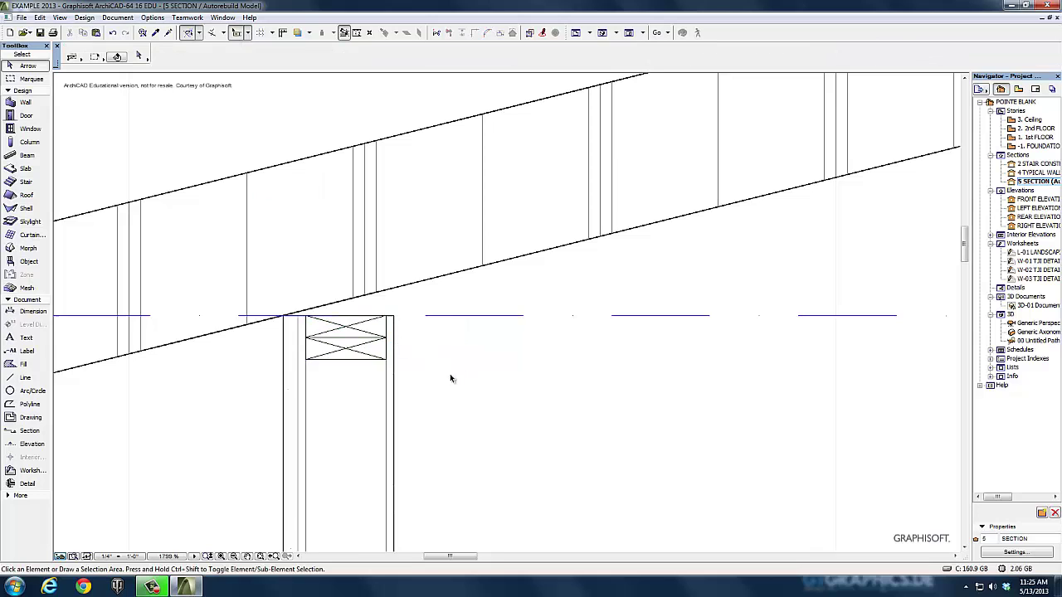
# Step: Select the Line tool with the Wave line type
pyautogui.scroll(-3, 423, 383)
pyautogui.scroll(-3, 437, 391)
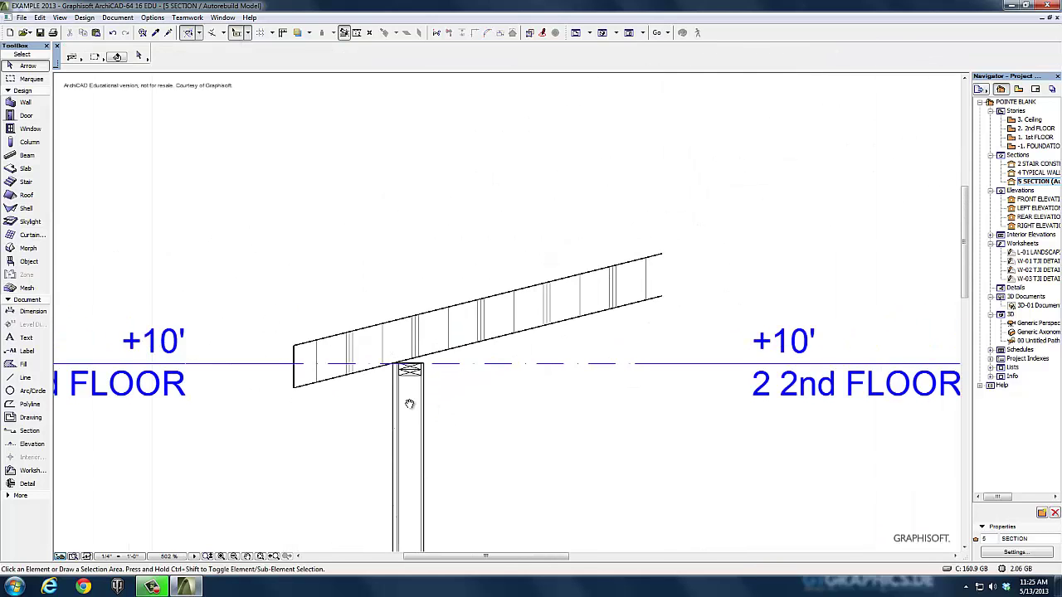
pyautogui.moveTo(438, 391); pyautogui.dragTo(380, 220, button='middle')
pyautogui.scroll(-2, 438, 412)
pyautogui.moveTo(437, 412); pyautogui.dragTo(428, 286, button='middle')
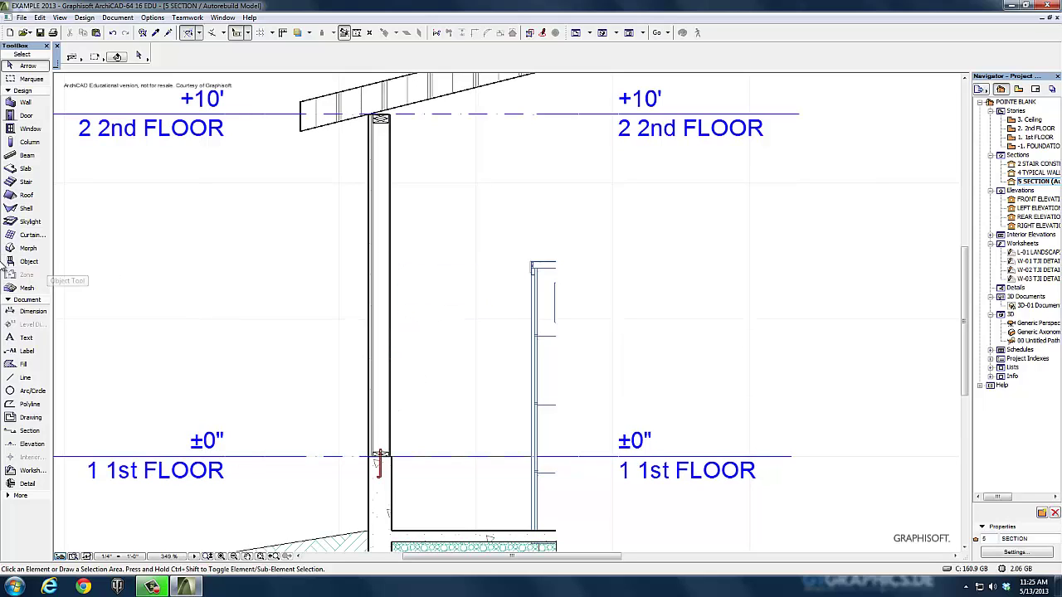
pyautogui.click(25, 378)
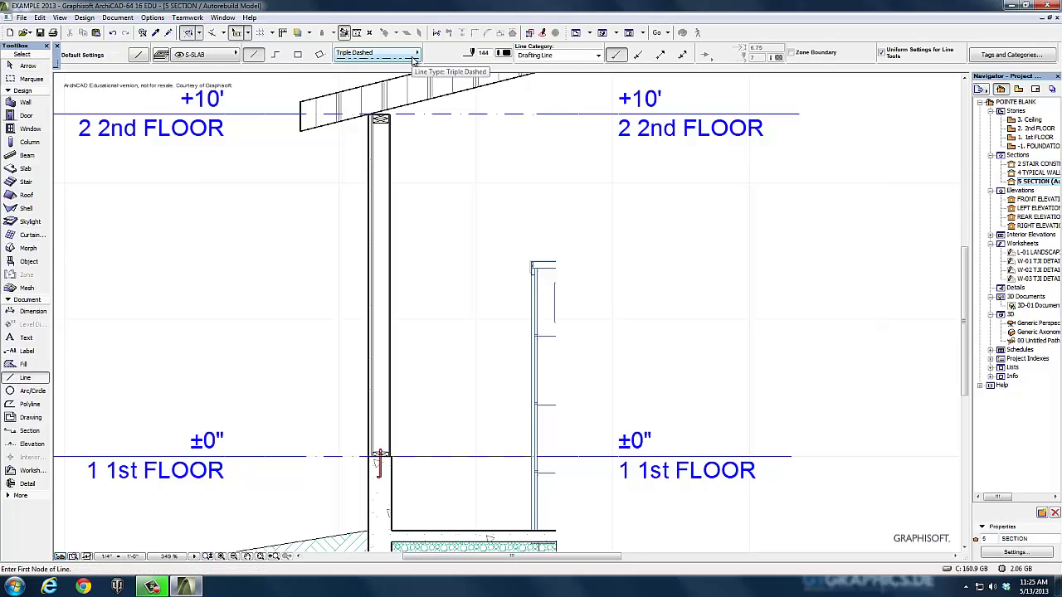
pyautogui.click(409, 59)
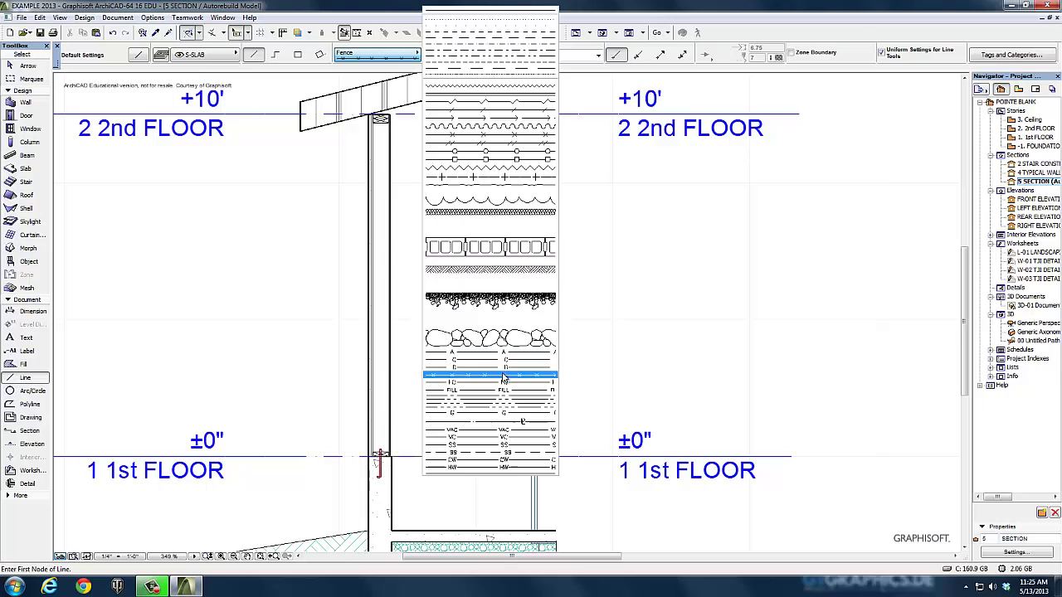
pyautogui.click(494, 129)
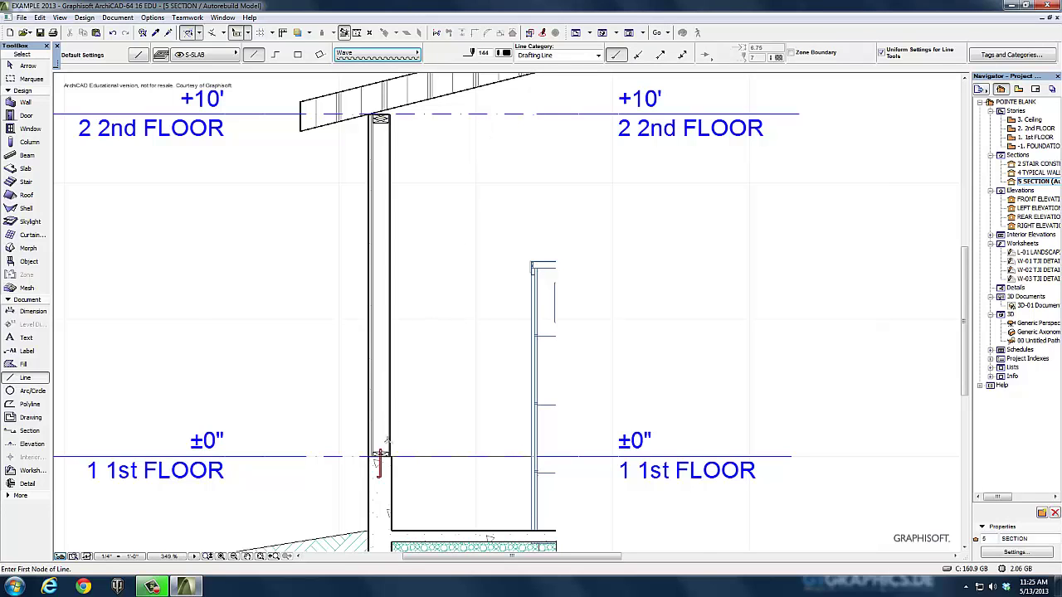
# Step: Draw the insulation line from the wall top down to the bottom plate
pyautogui.scroll(3, 379, 456)
pyautogui.moveTo(426, 280); pyautogui.dragTo(417, 384, button='middle')
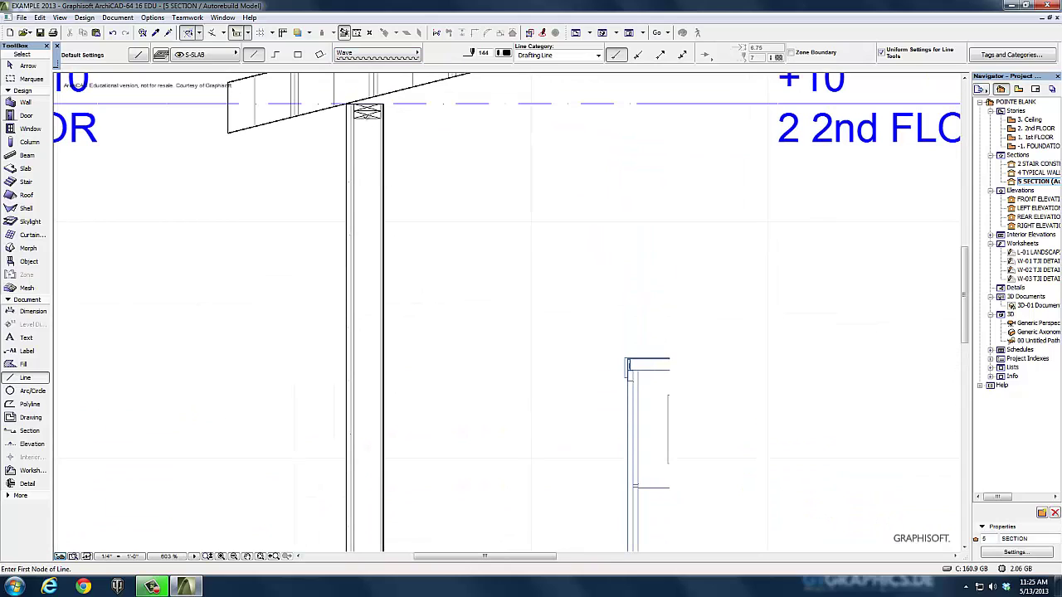
pyautogui.click(368, 112)
pyautogui.scroll(-5, 368, 398)
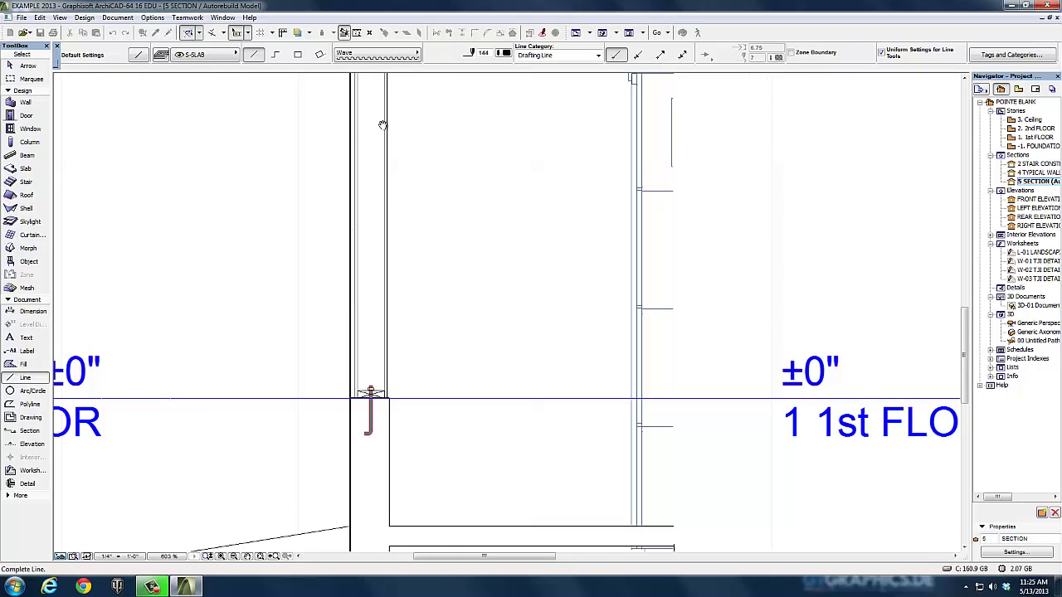
pyautogui.scroll(2, 370, 373)
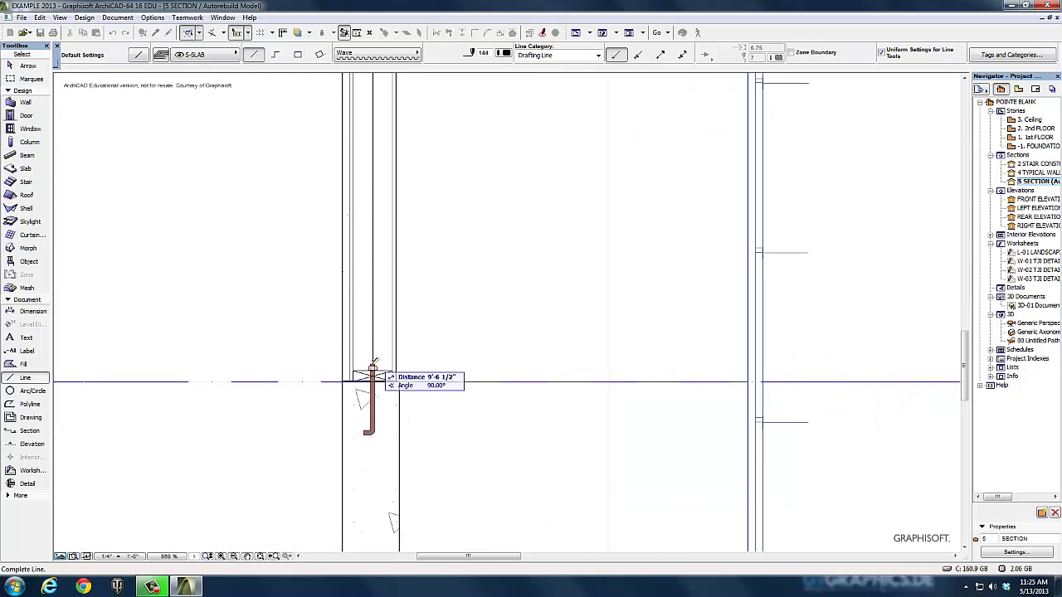
pyautogui.click(372, 365)
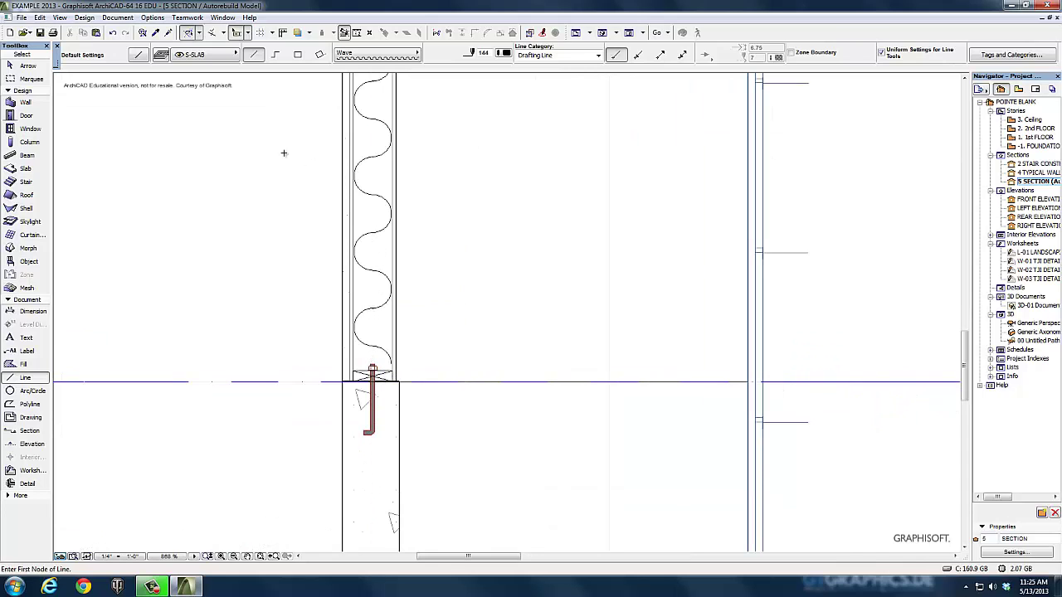
# Step: Change the insulation line's type from Wave to Batt
pyautogui.click(25, 67)
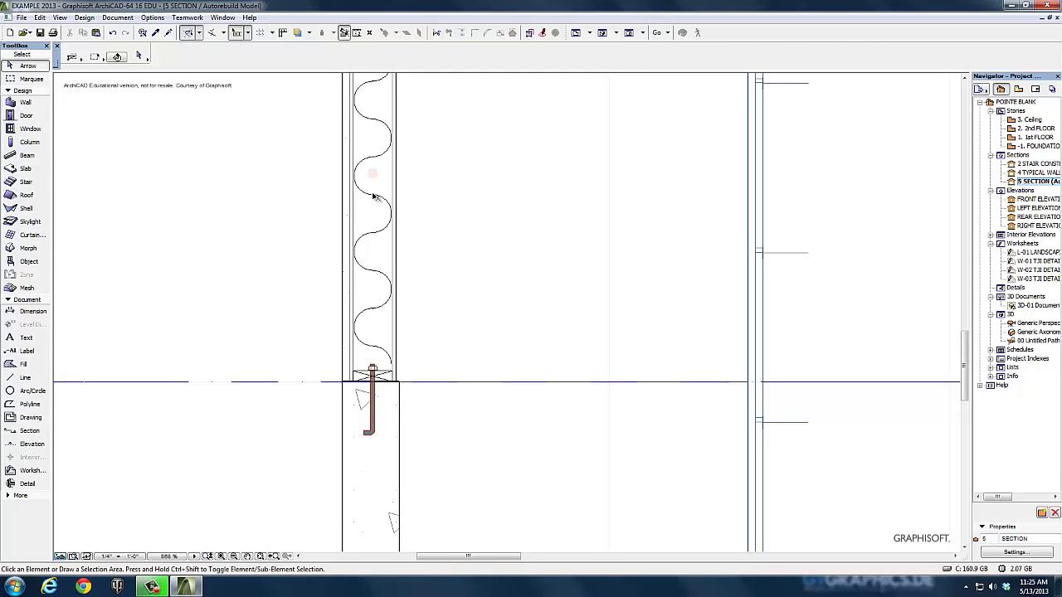
pyautogui.click(373, 196)
pyautogui.click(375, 54)
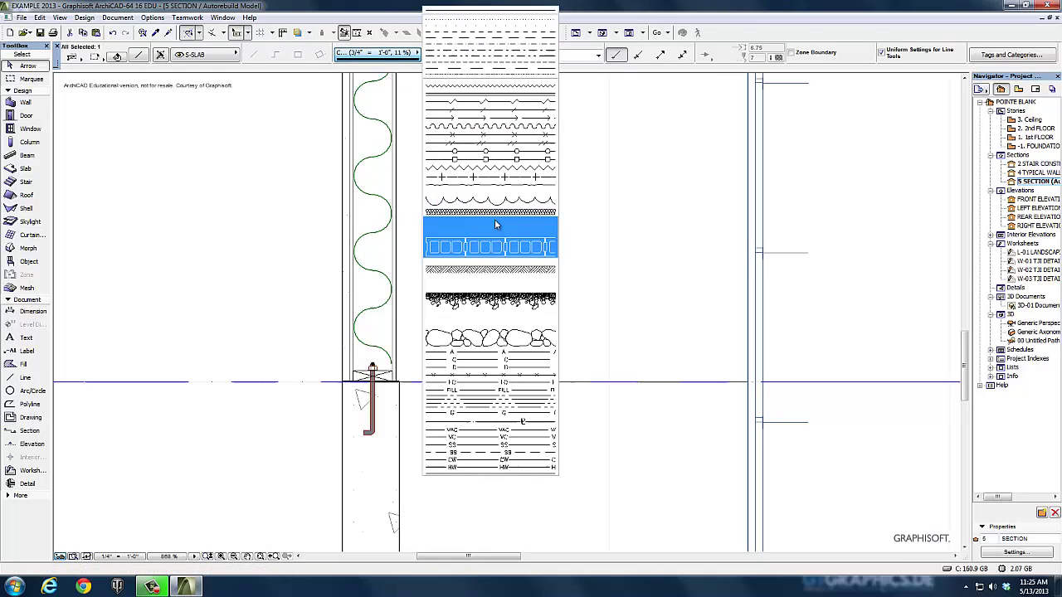
pyautogui.click(482, 240)
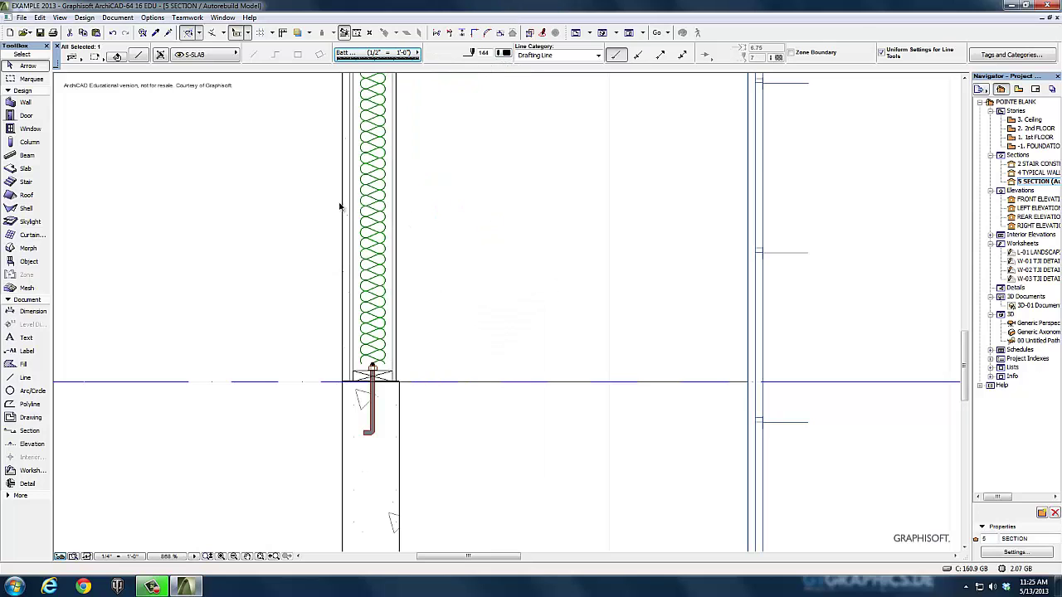
pyautogui.click(300, 285)
# Step: Zoom around the section to inspect the insulated wall from footing to top plates
pyautogui.scroll(-3, 295, 326)
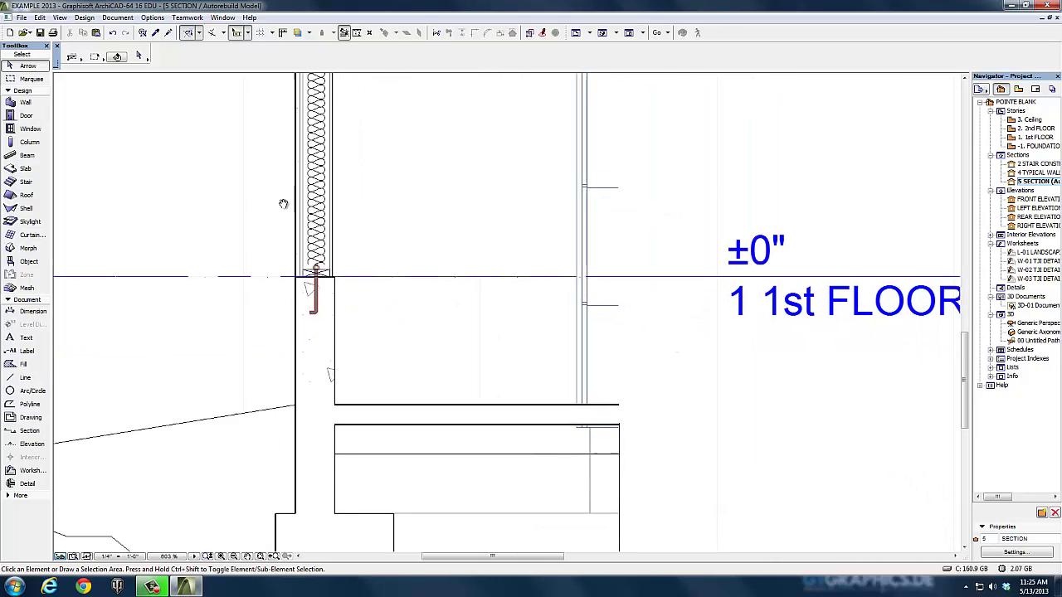
pyautogui.scroll(-3, 289, 241)
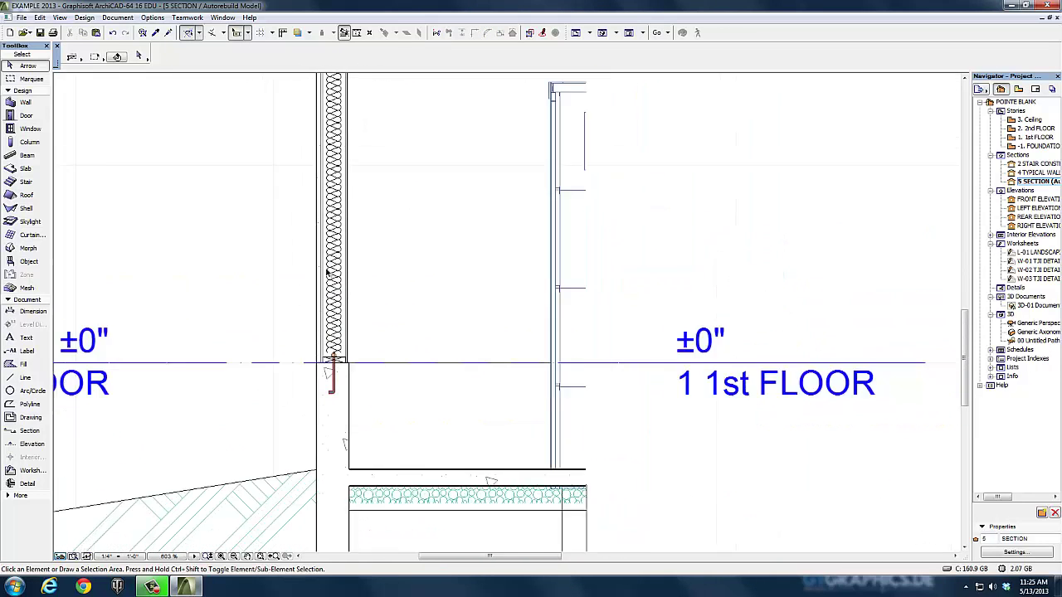
pyautogui.scroll(5, 310, 360)
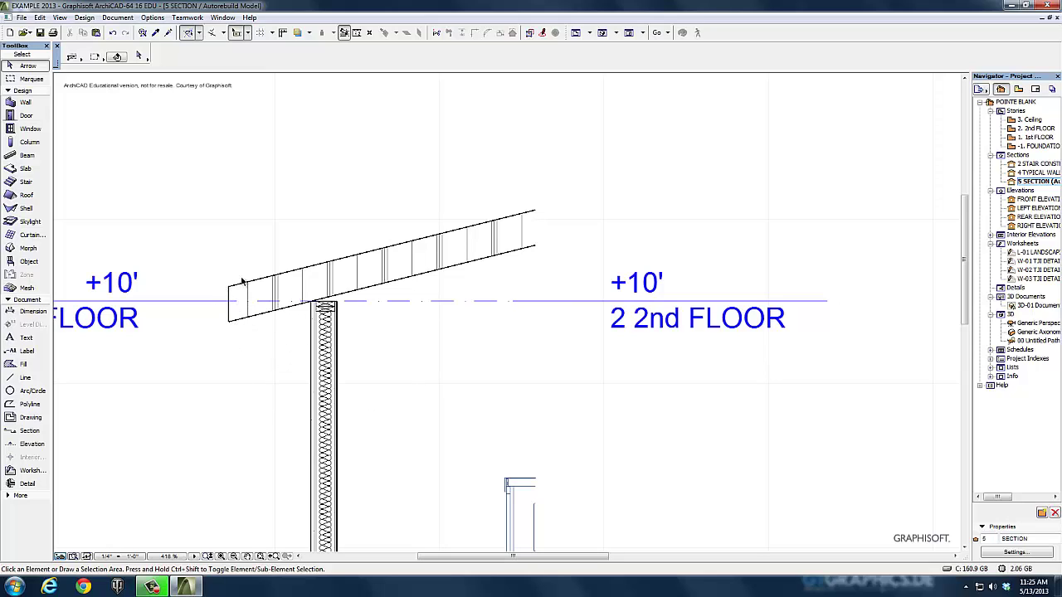
pyautogui.scroll(-2, 477, 239)
pyautogui.scroll(-1, 254, 228)
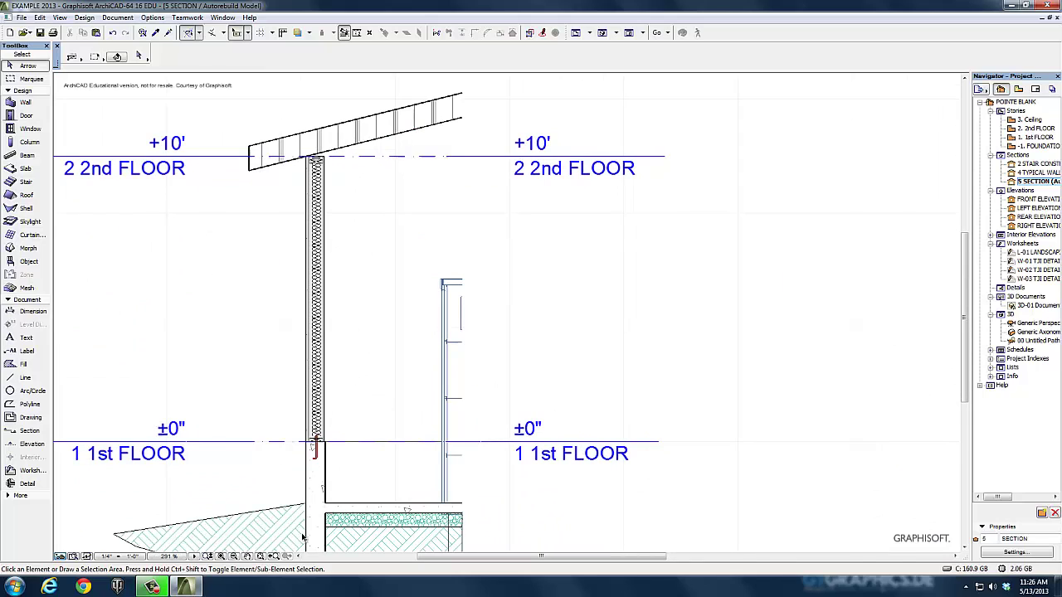
pyautogui.scroll(-2, 399, 413)
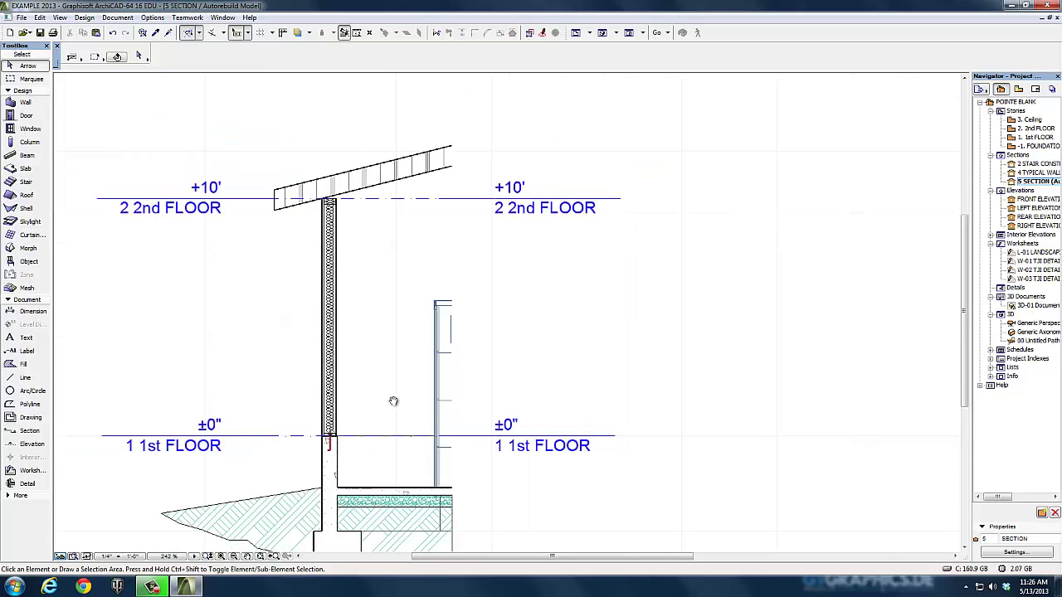
pyautogui.scroll(8, 311, 459)
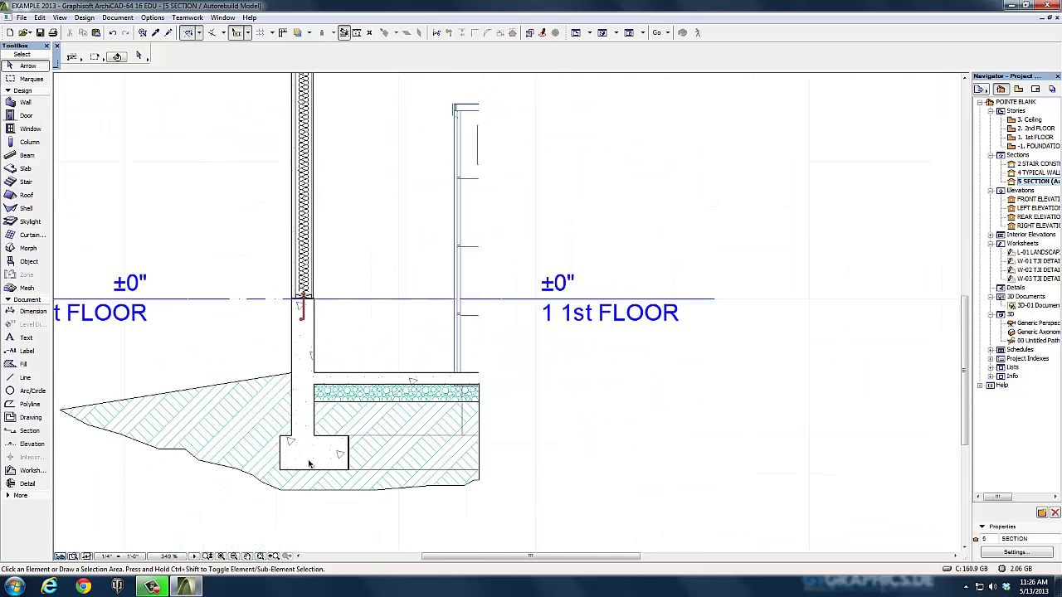
# Step: Make DET_Rebar 16 the current library object in Object Default Settings
pyautogui.click(25, 300)
pyautogui.click(10, 262)
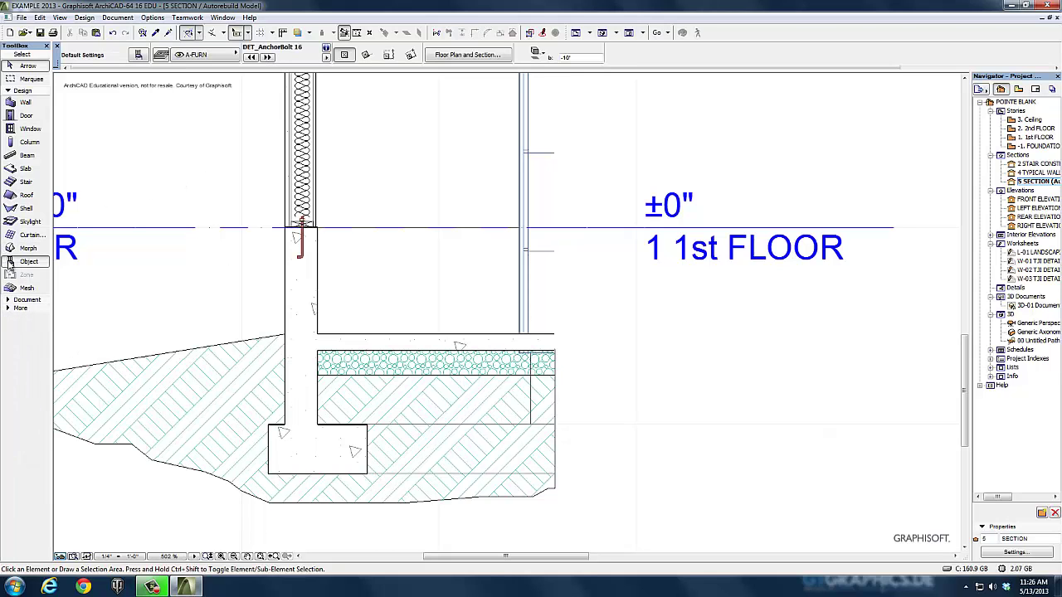
pyautogui.click(138, 55)
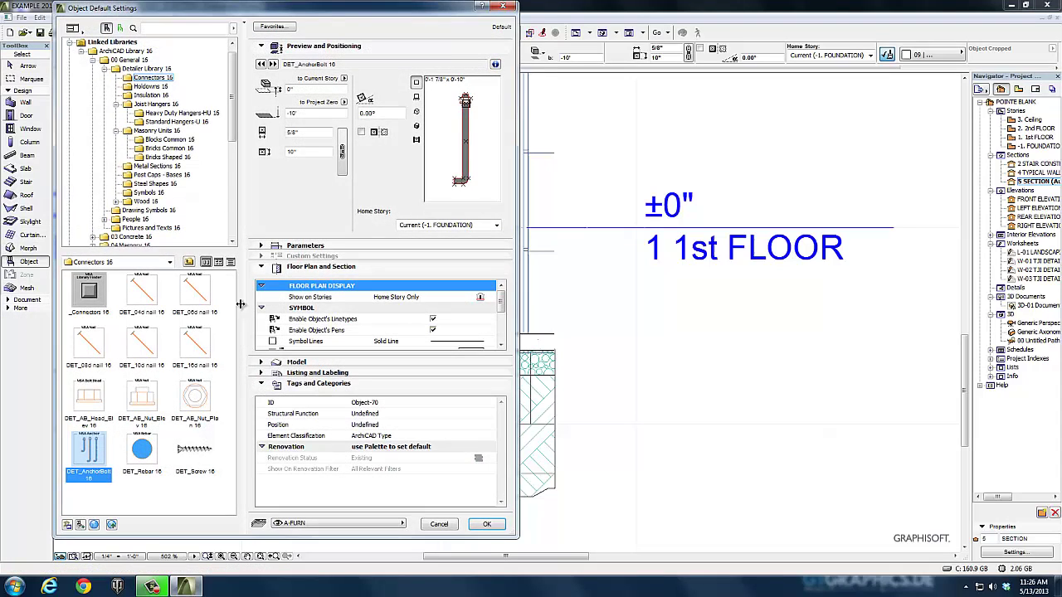
pyautogui.click(141, 444)
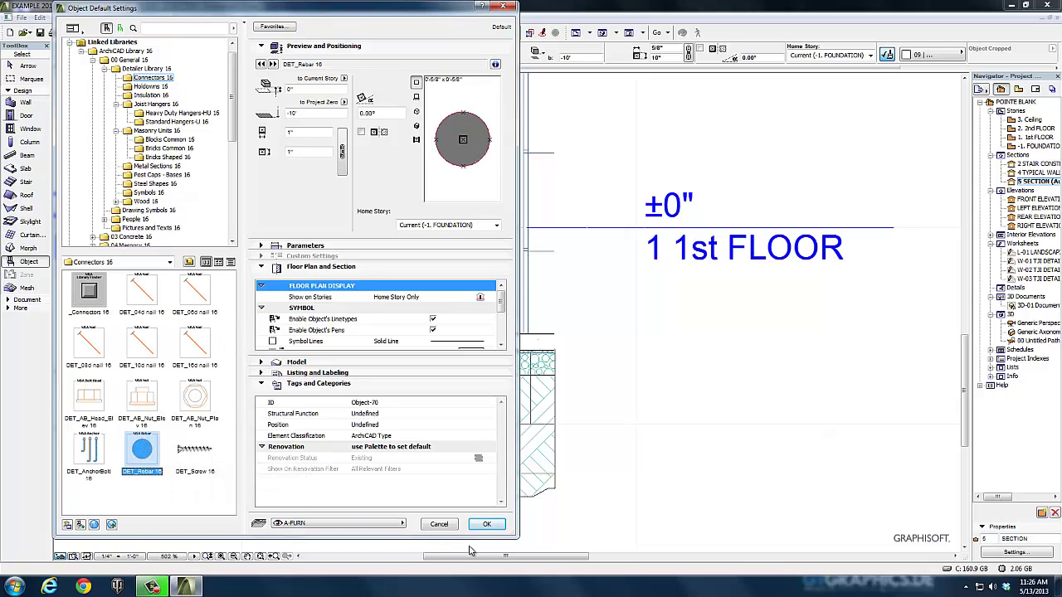
pyautogui.click(486, 522)
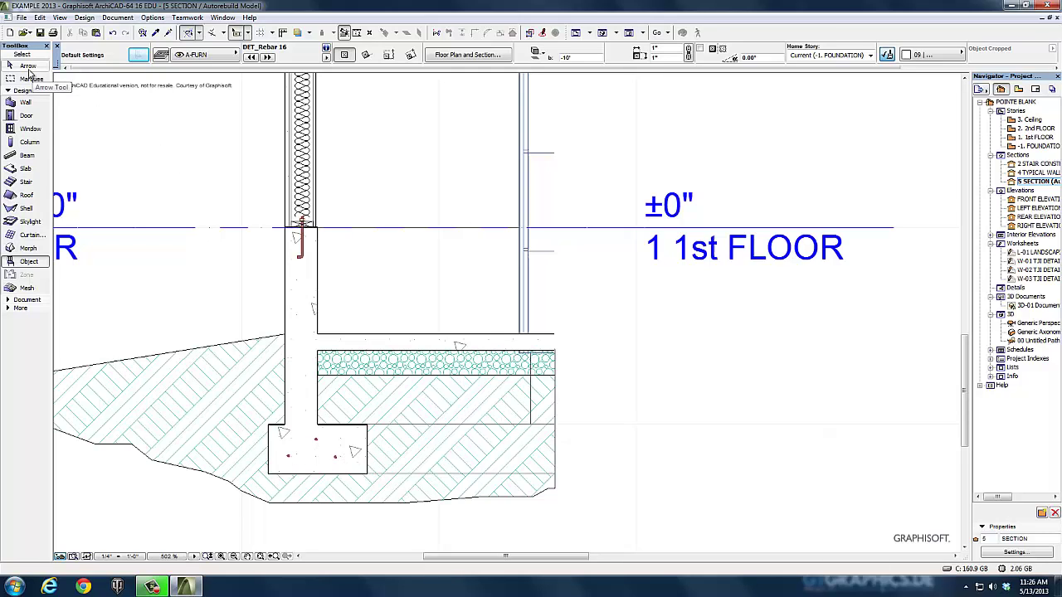
pyautogui.click(26, 65)
# Step: Set the upper footing rebar's size to 2"
pyautogui.scroll(2, 331, 444)
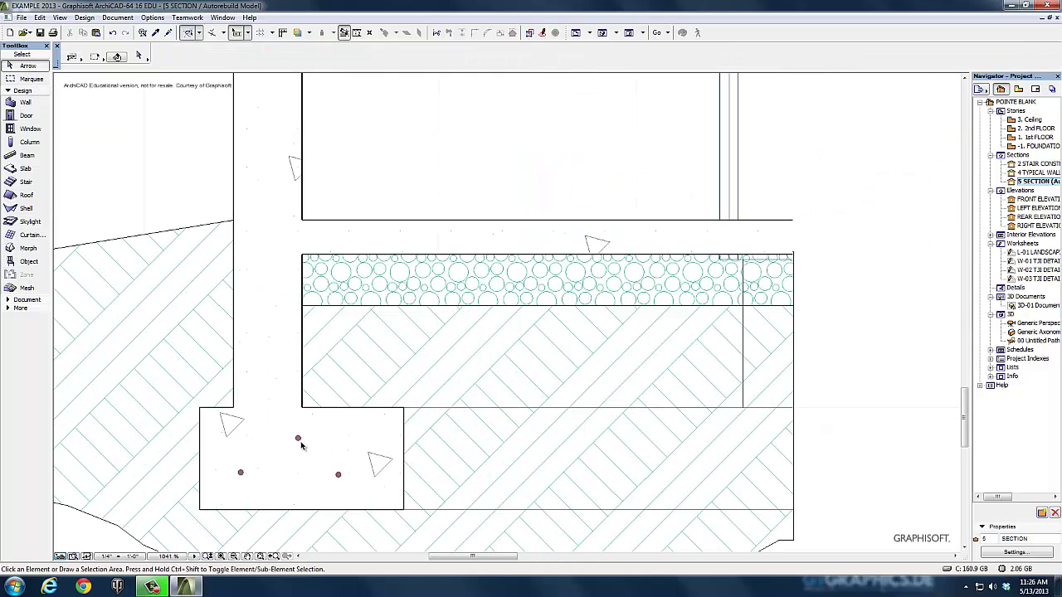
pyautogui.click(298, 440)
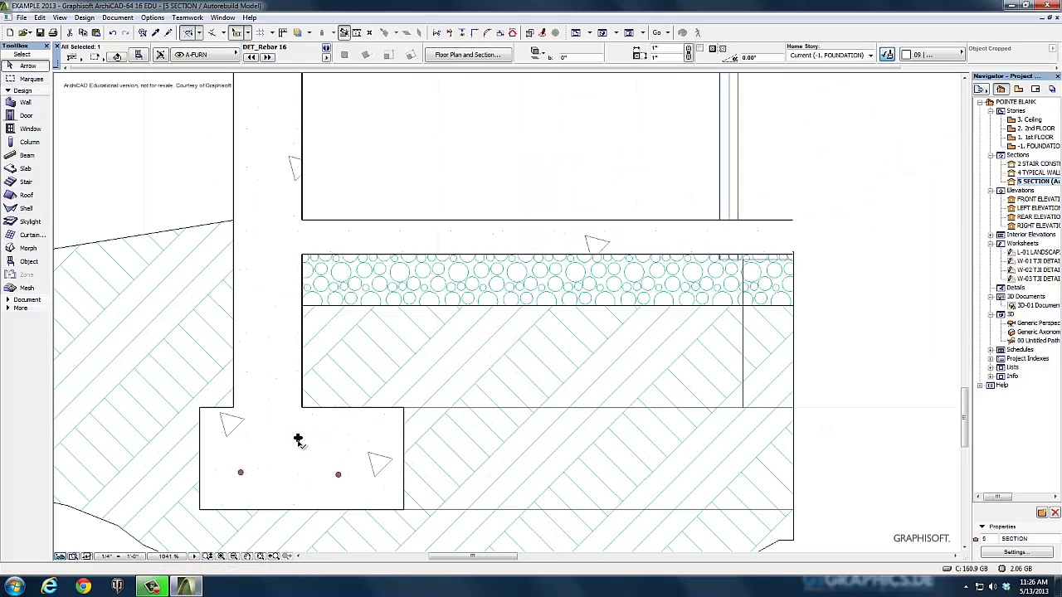
pyautogui.click(298, 439)
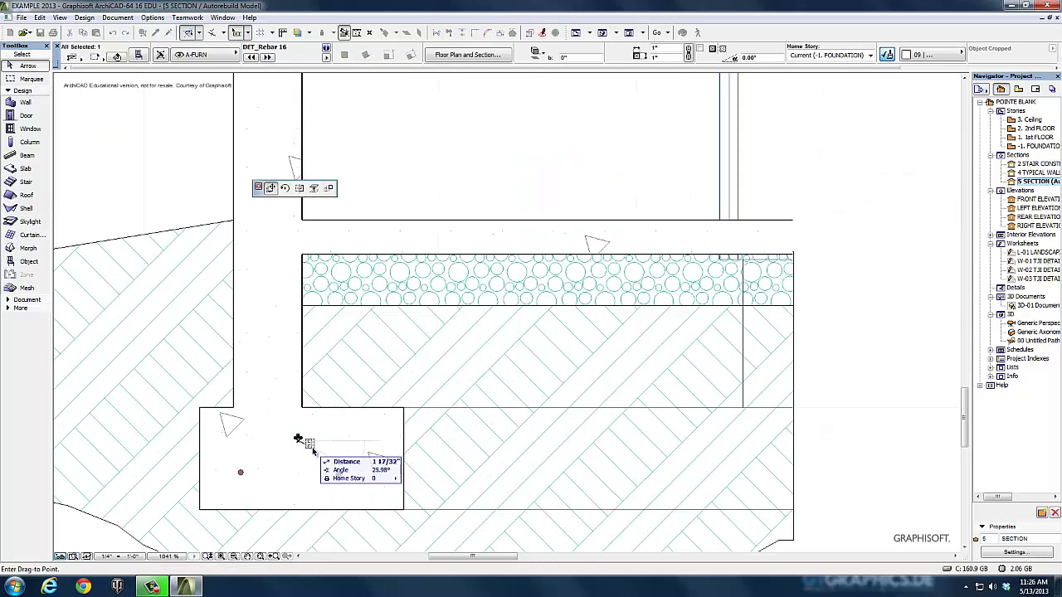
pyautogui.click(672, 49)
pyautogui.press('Escape')
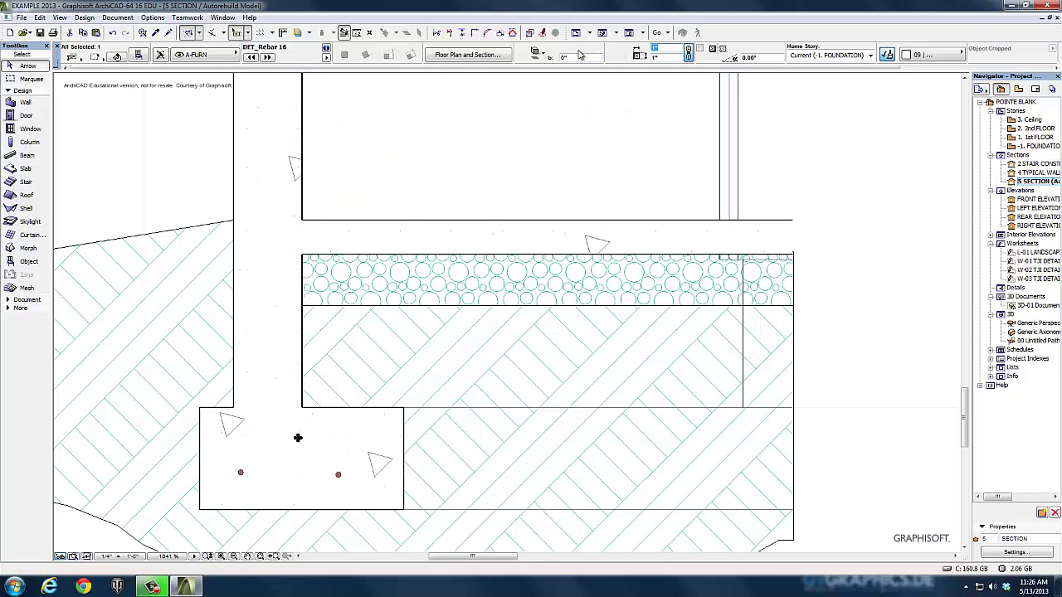
pyautogui.write('2')
pyautogui.press('Return')
# Step: Check the size value of the lower right footing rebar
pyautogui.click(373, 216)
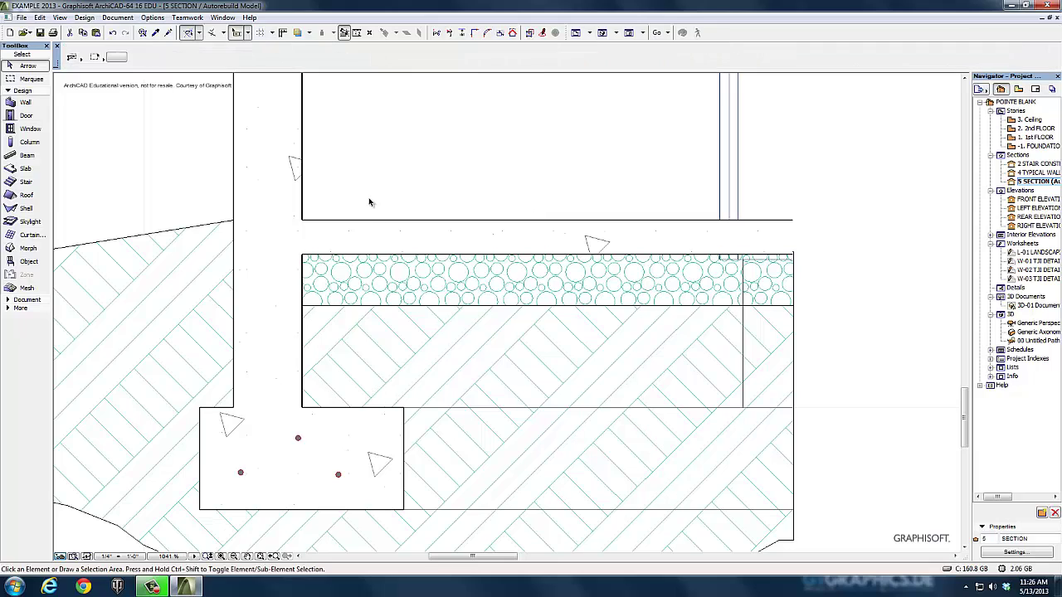
pyautogui.click(337, 475)
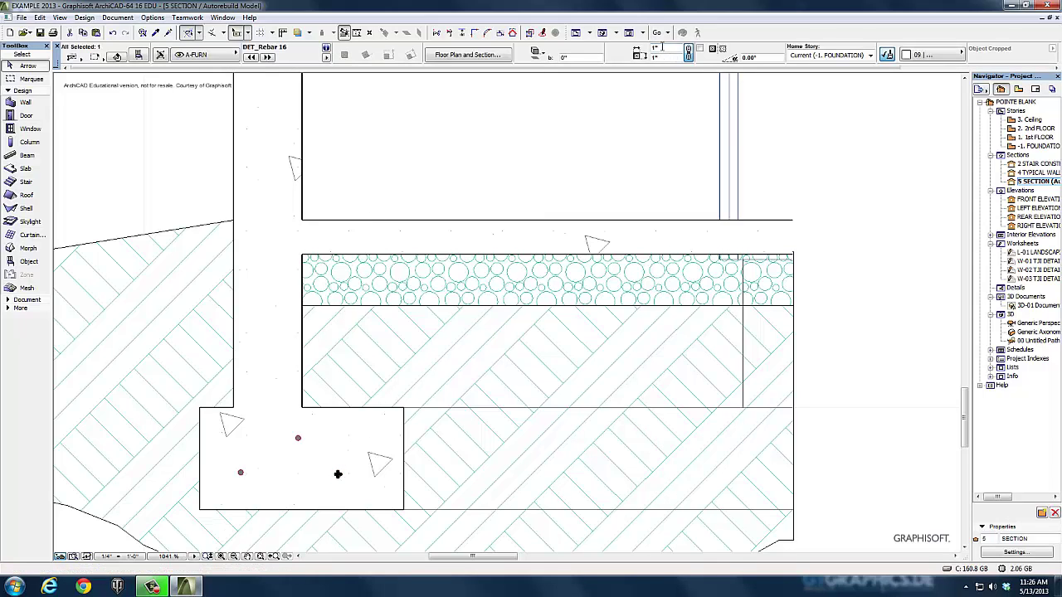
pyautogui.click(661, 47)
pyautogui.click(597, 116)
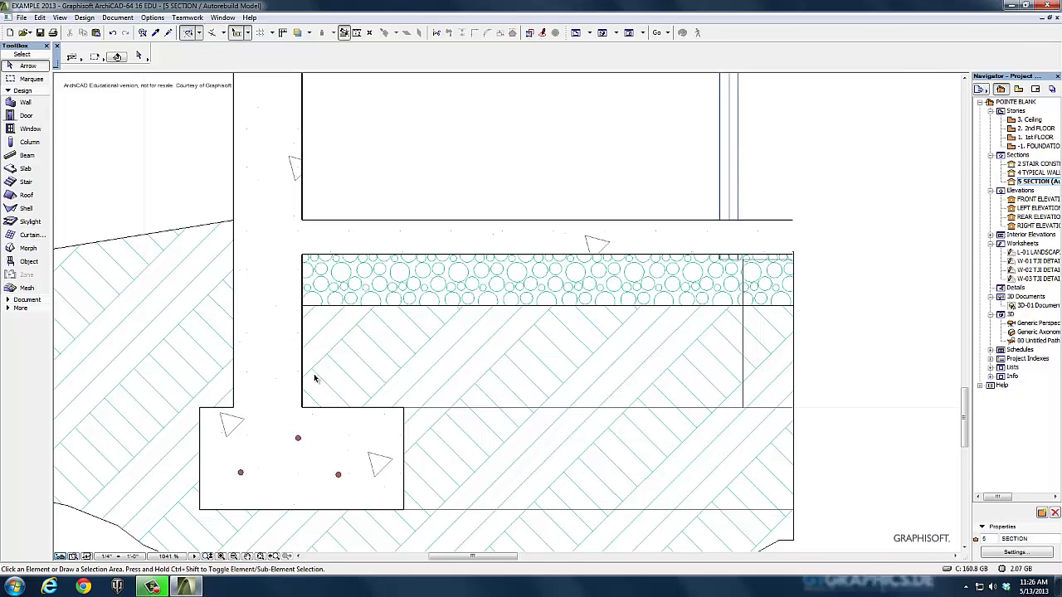
# Step: Move the upper footing rebar up into the stem wall
pyautogui.scroll(-2, 315, 378)
pyautogui.scroll(2, 311, 418)
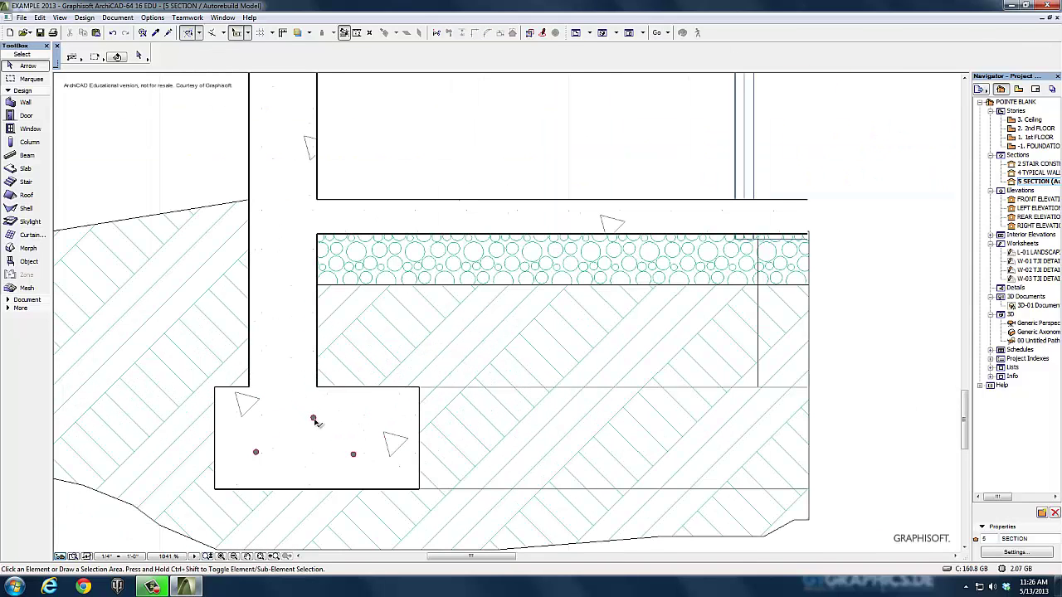
pyautogui.click(314, 419)
pyautogui.click(313, 418)
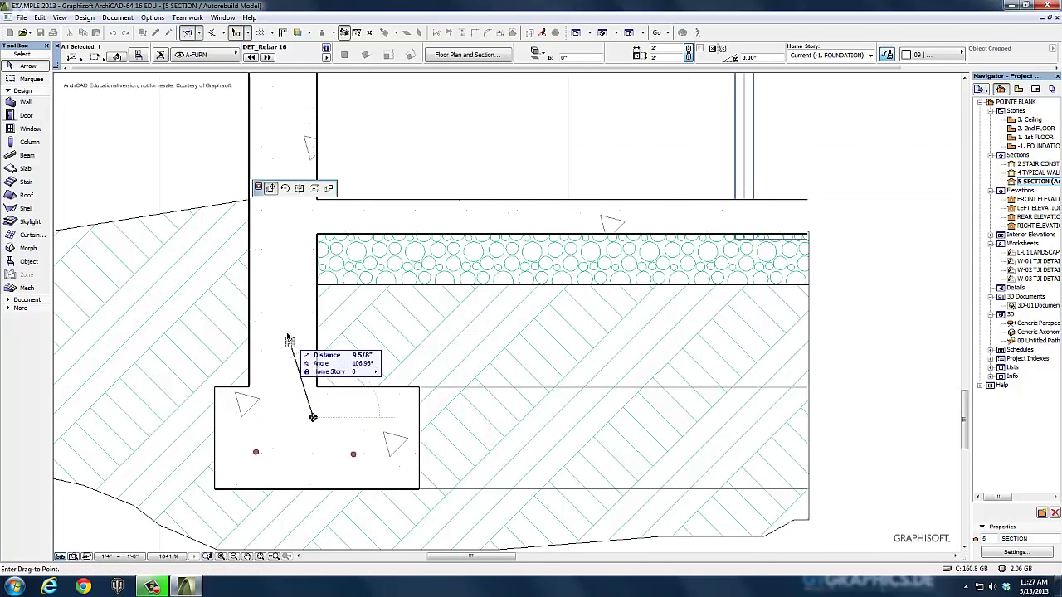
pyautogui.click(283, 341)
# Step: Multiply the wall rebar as 3 distributed copies along a single line up the wall
pyautogui.moveTo(291, 306); pyautogui.dragTo(280, 431, button='middle')
pyautogui.scroll(-2, 273, 531)
pyautogui.click(276, 436)
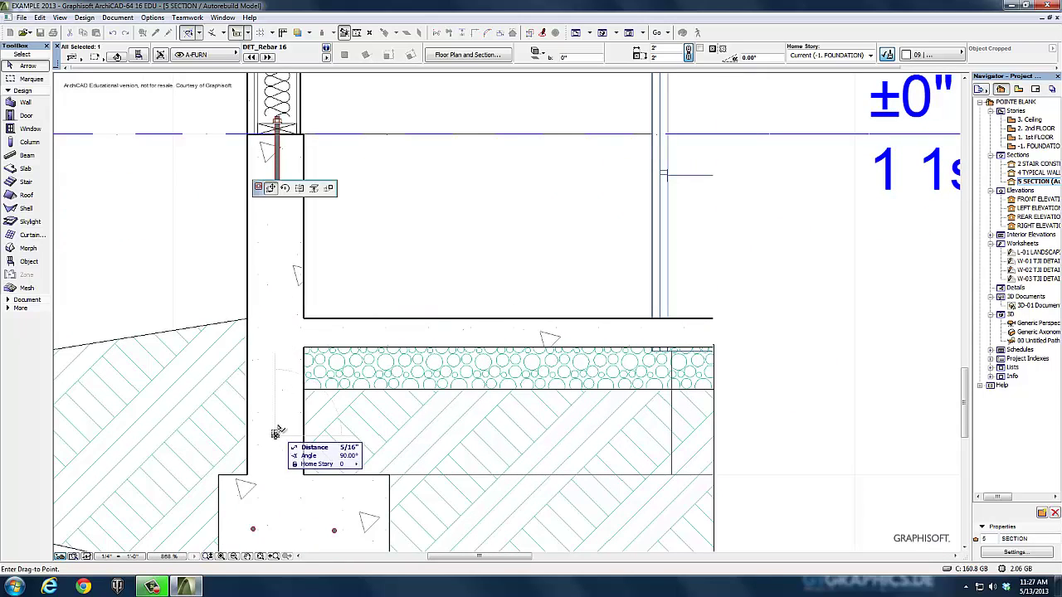
pyautogui.click(329, 187)
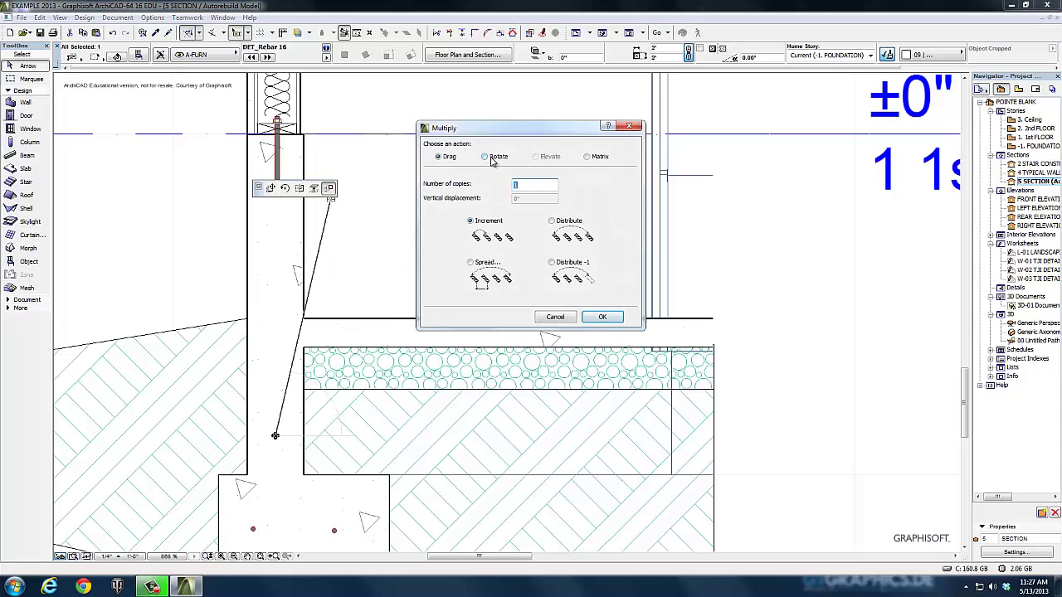
pyautogui.click(587, 158)
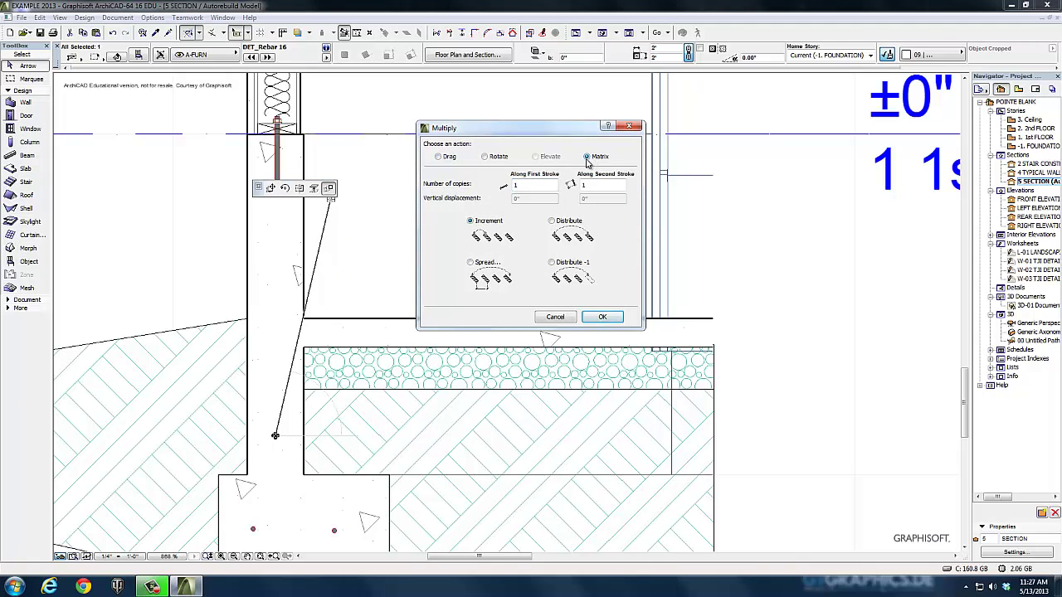
pyautogui.click(439, 157)
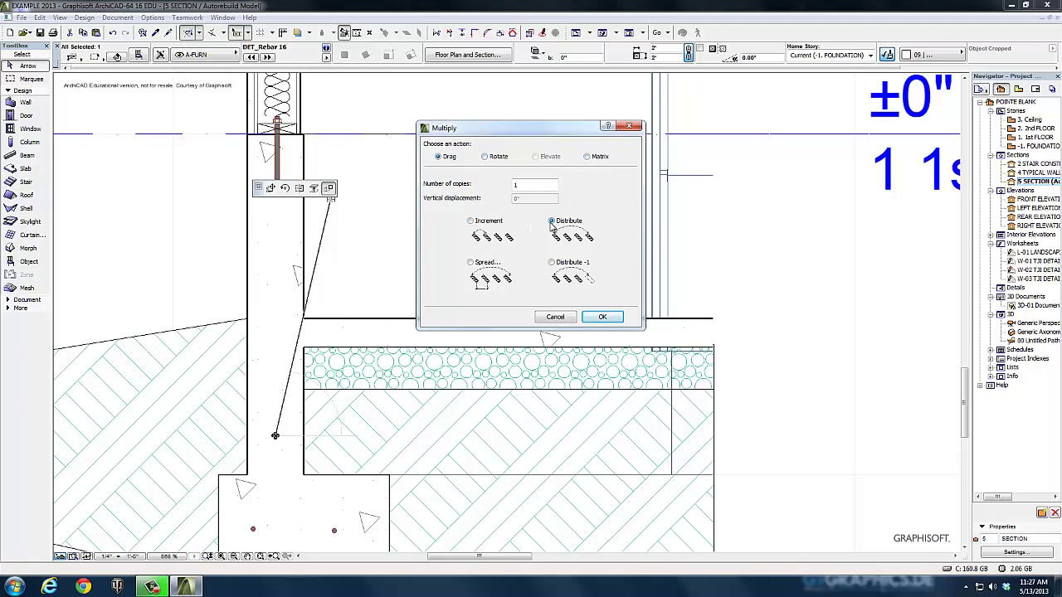
pyautogui.doubleClick(518, 185)
pyautogui.write('3')
pyautogui.press('Return')
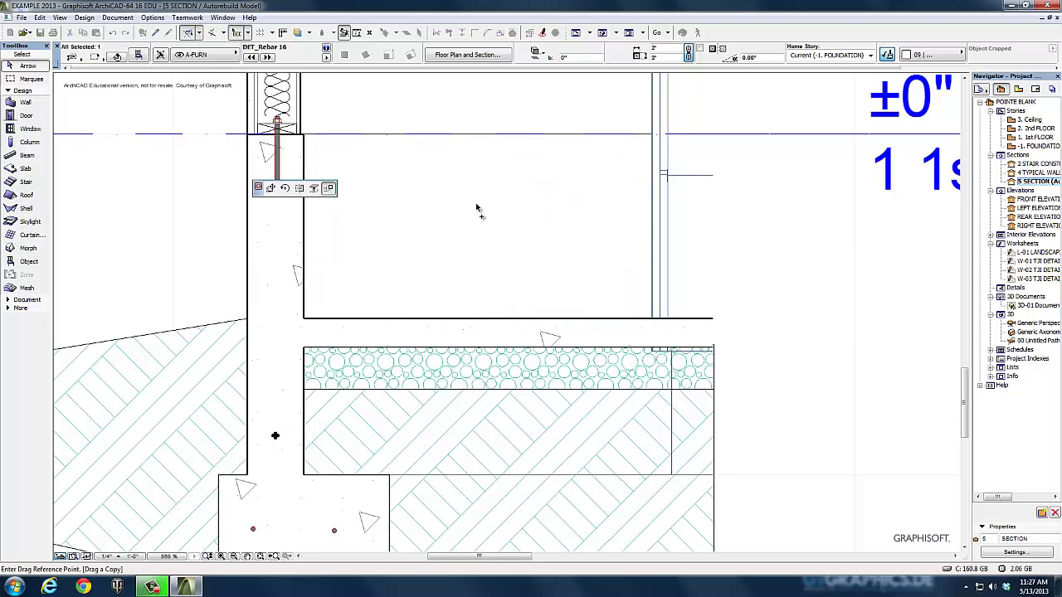
pyautogui.click(275, 437)
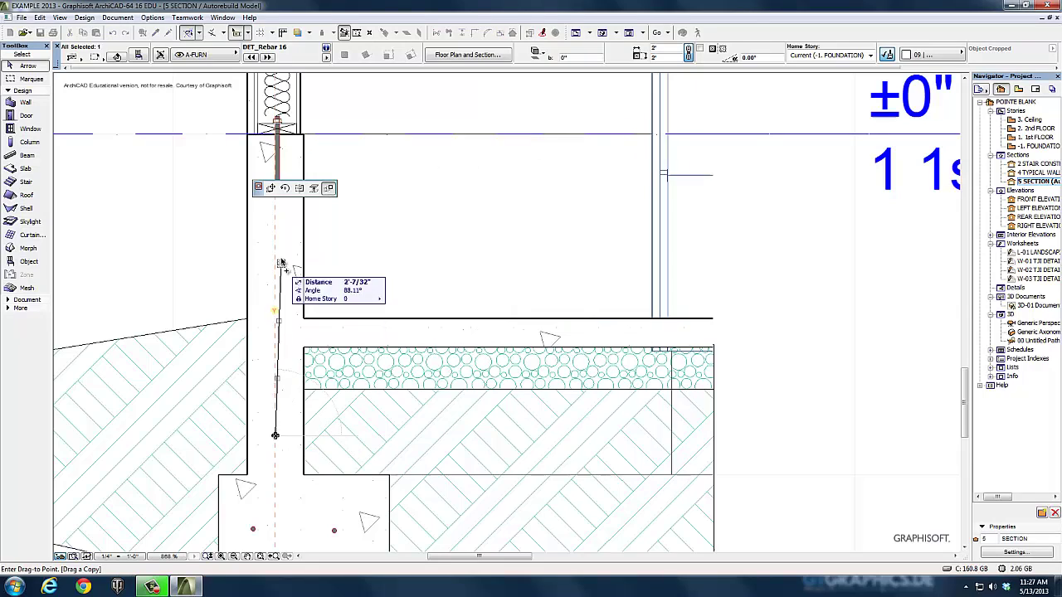
pyautogui.scroll(3, 286, 336)
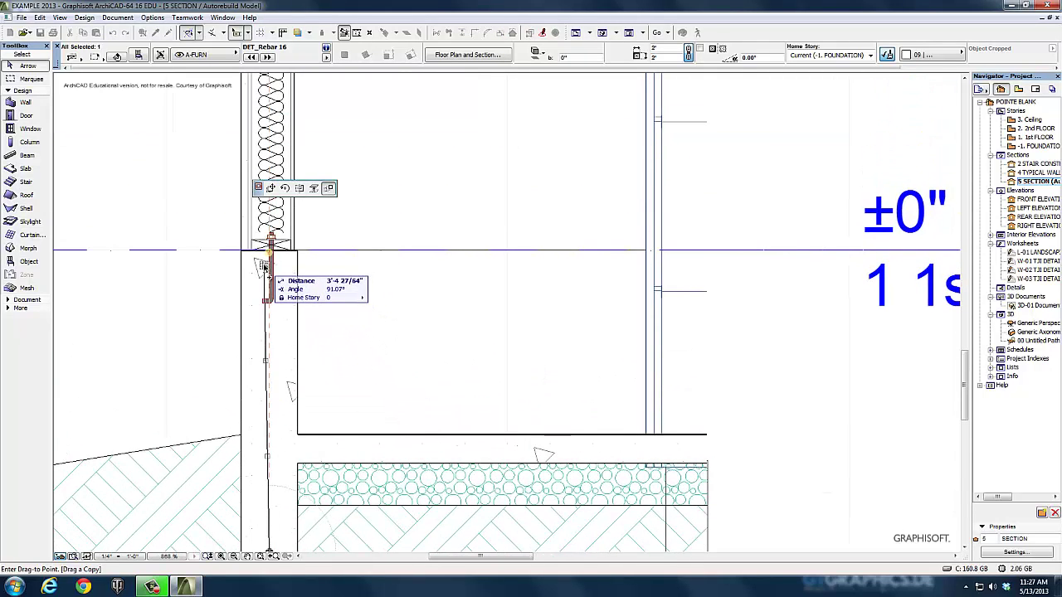
# Step: End the wall copies at the anchor bolt top and copy the top rebar to its right
pyautogui.click(264, 267)
pyautogui.scroll(3, 282, 290)
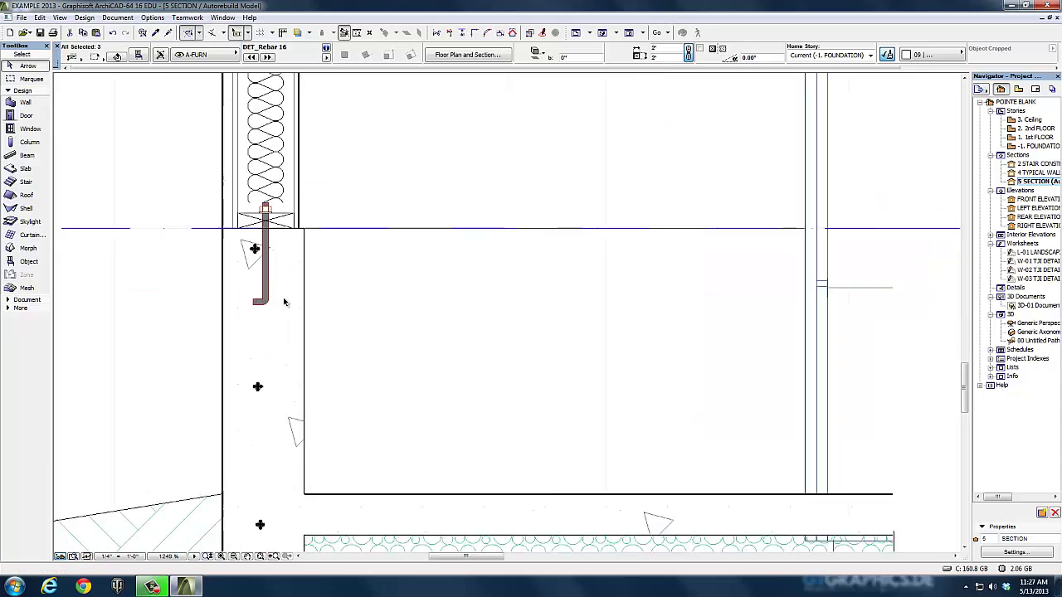
pyautogui.click(249, 239)
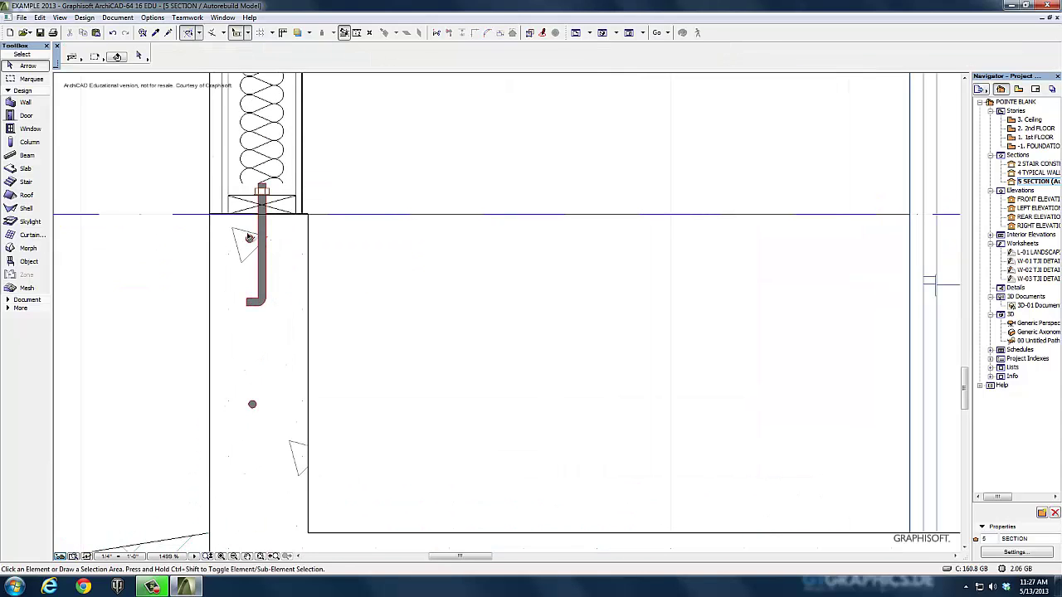
pyautogui.click(249, 238)
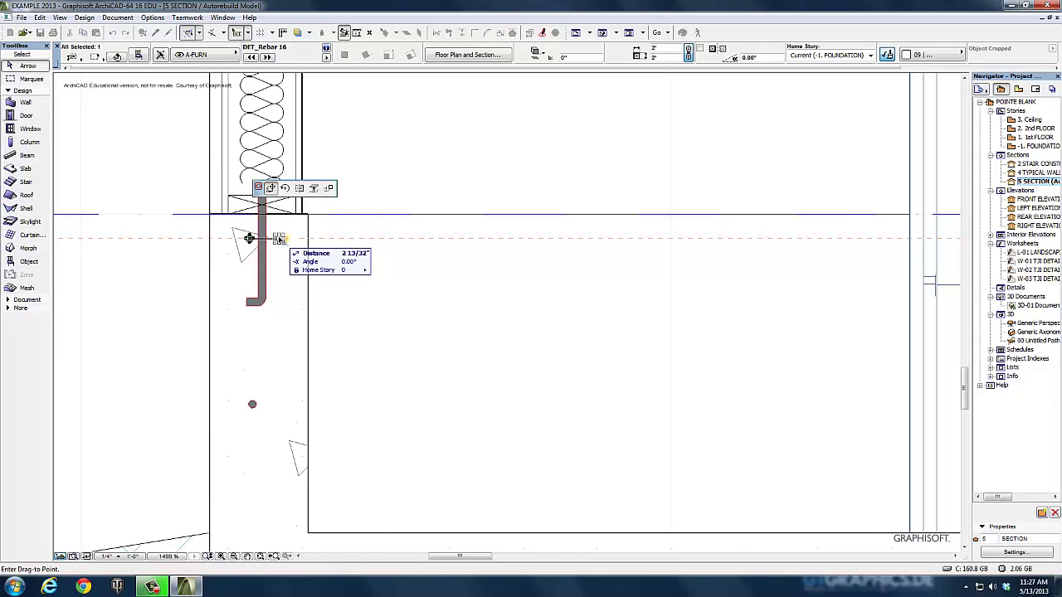
pyautogui.hotkey('ctrl', 'alt')
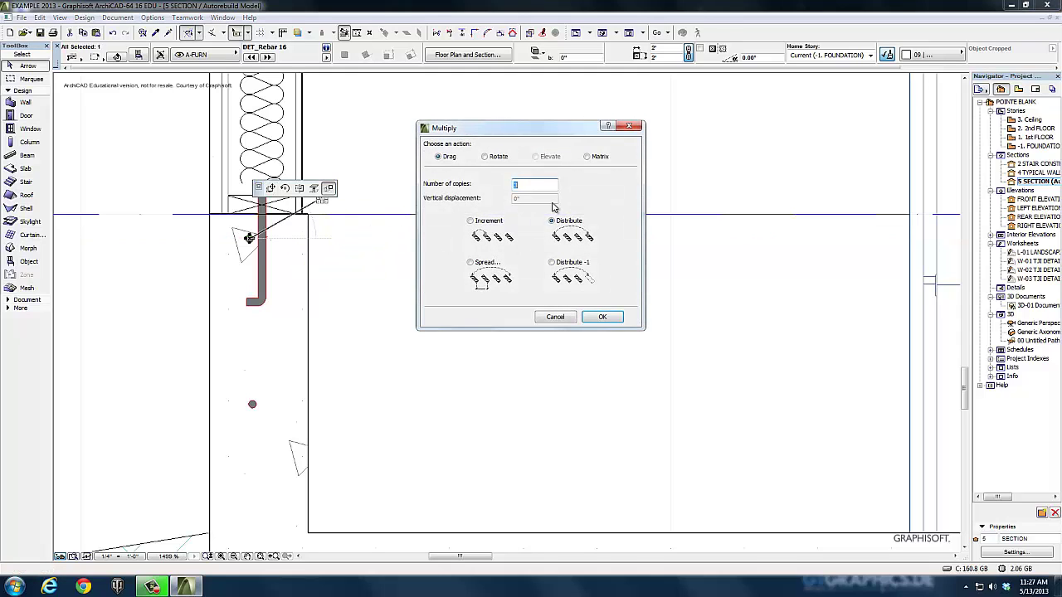
pyautogui.click(604, 317)
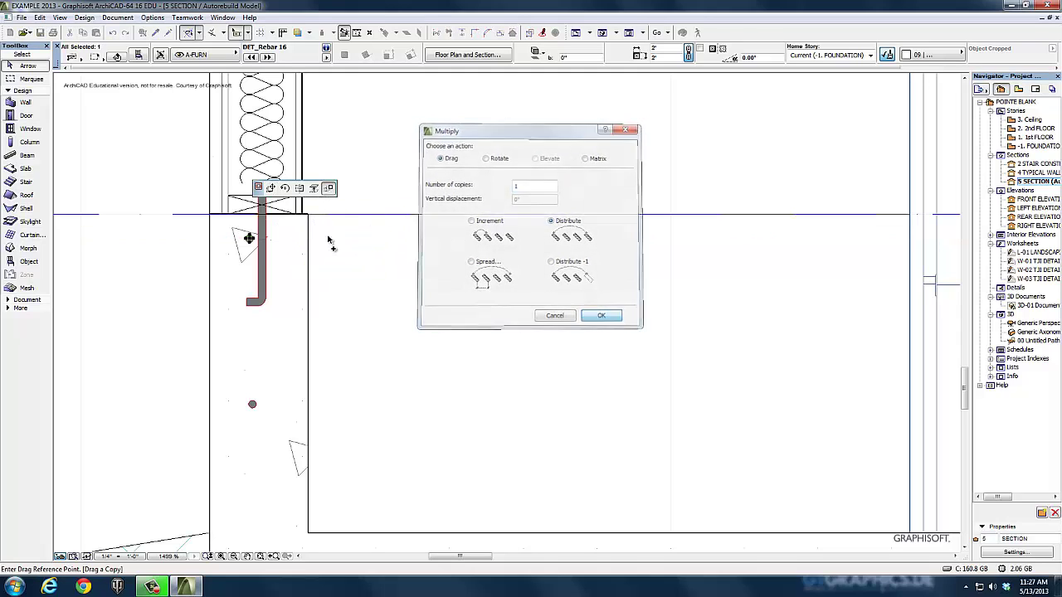
pyautogui.click(249, 239)
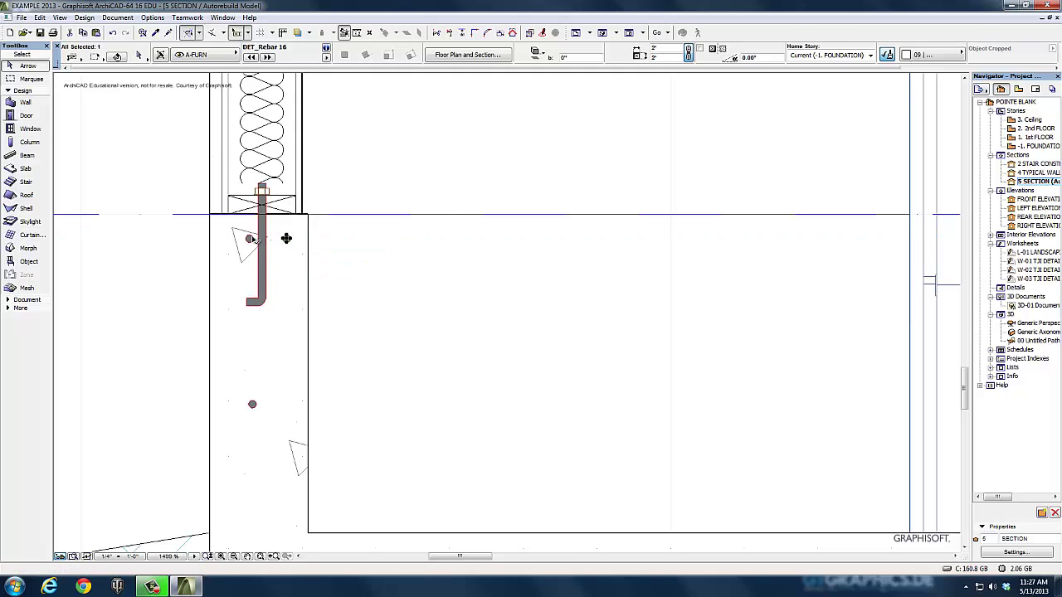
# Step: Multiply the top rebar pair downward to make a group of four
pyautogui.click(251, 239)
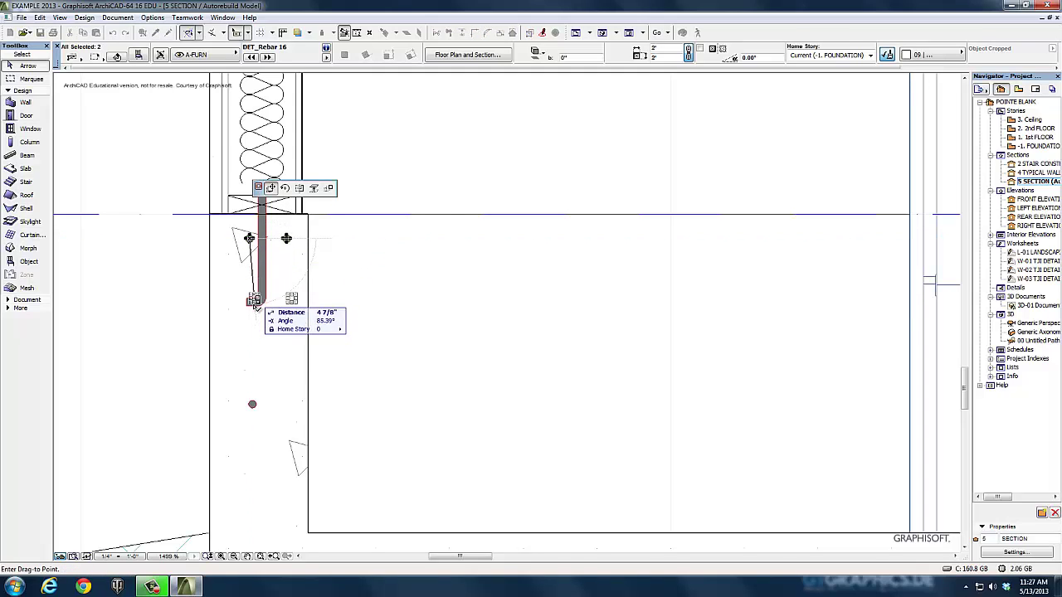
pyautogui.click(329, 188)
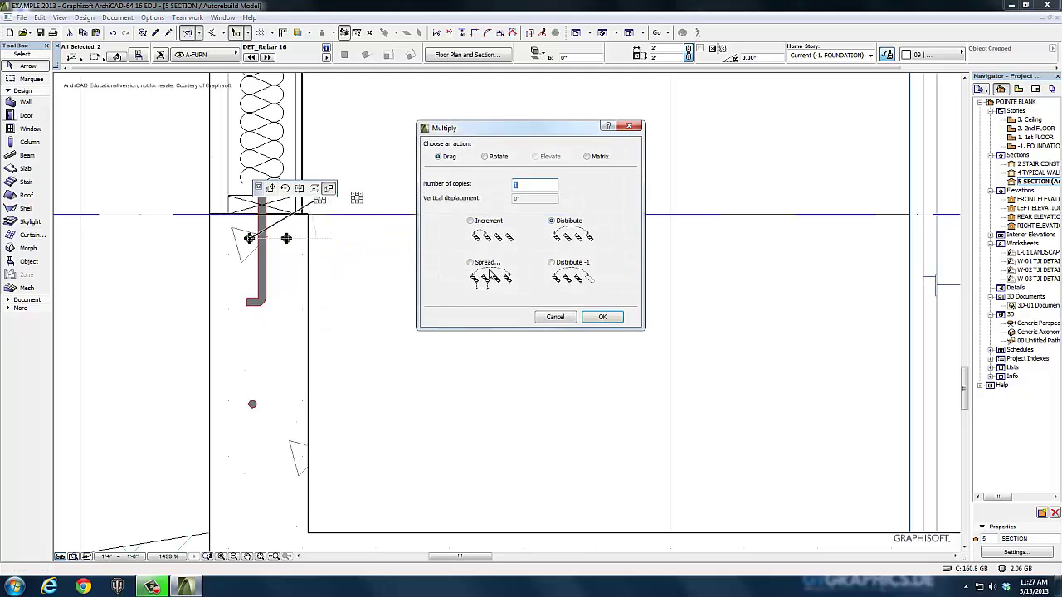
pyautogui.click(602, 317)
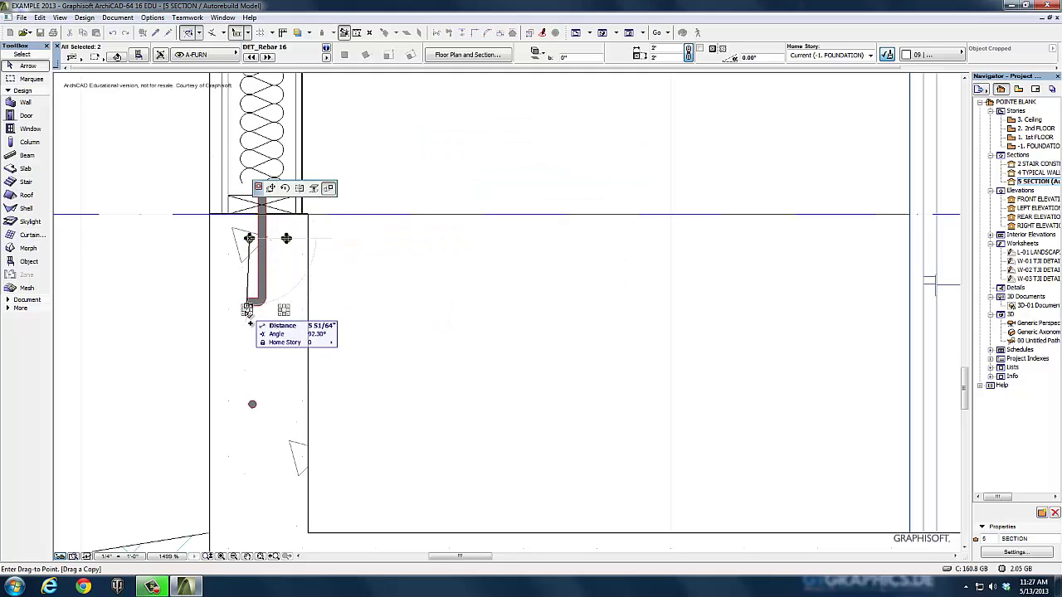
pyautogui.click(260, 286)
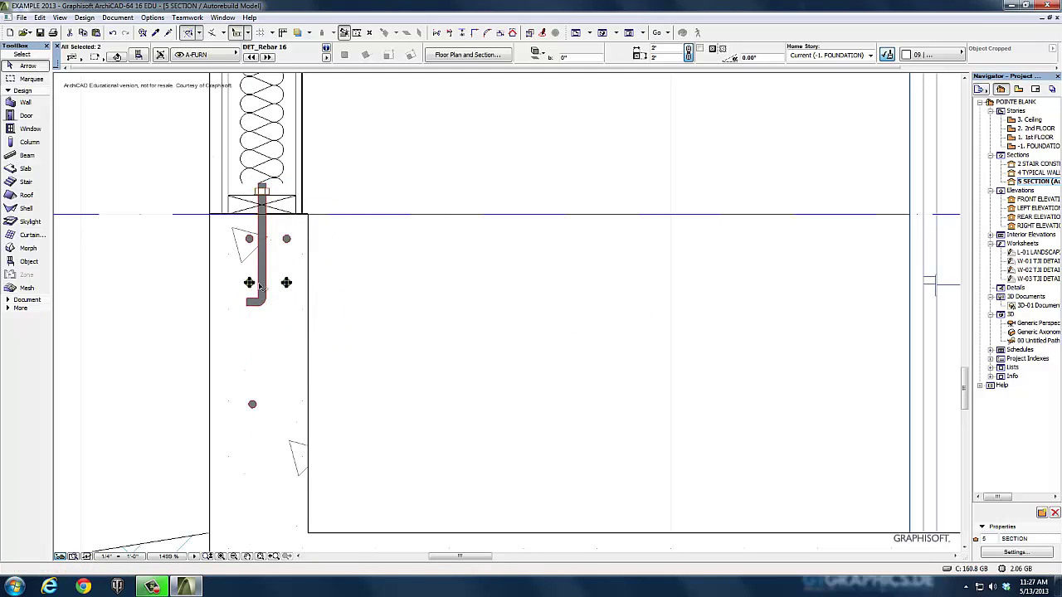
pyautogui.click(313, 325)
# Step: Give the footing a 6" offset so it projects past the stem wall's outer face
pyautogui.scroll(-3, 314, 325)
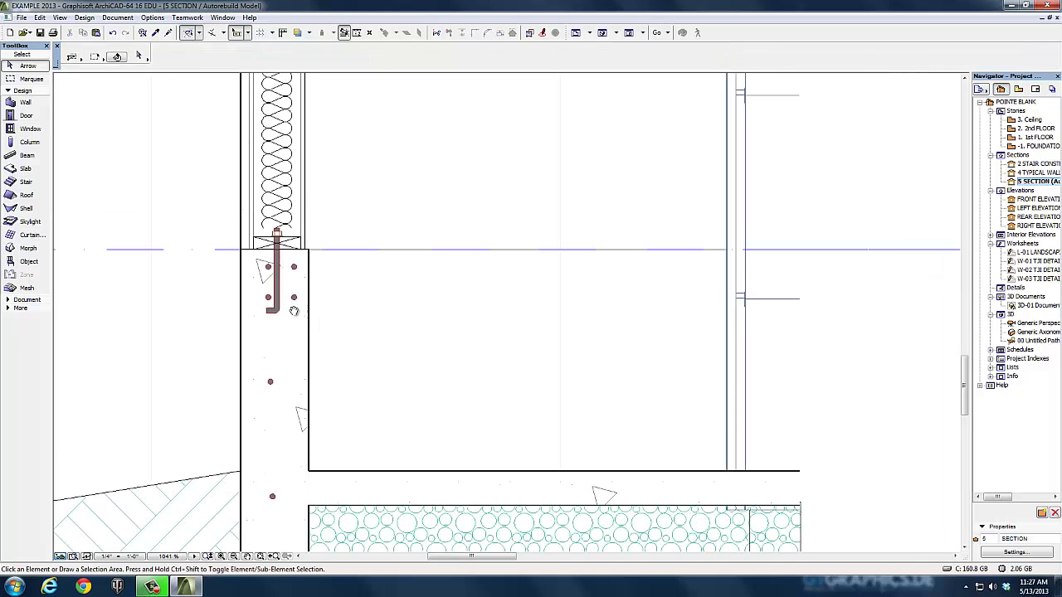
pyautogui.moveTo(264, 286); pyautogui.dragTo(286, 112, button='middle')
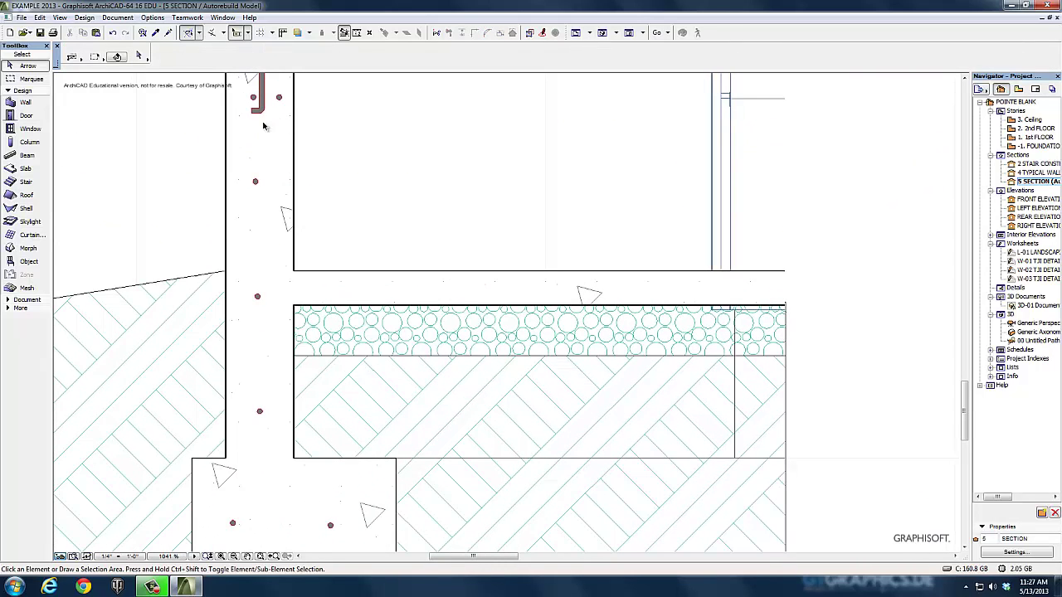
pyautogui.moveTo(263, 480); pyautogui.dragTo(274, 330, button='middle')
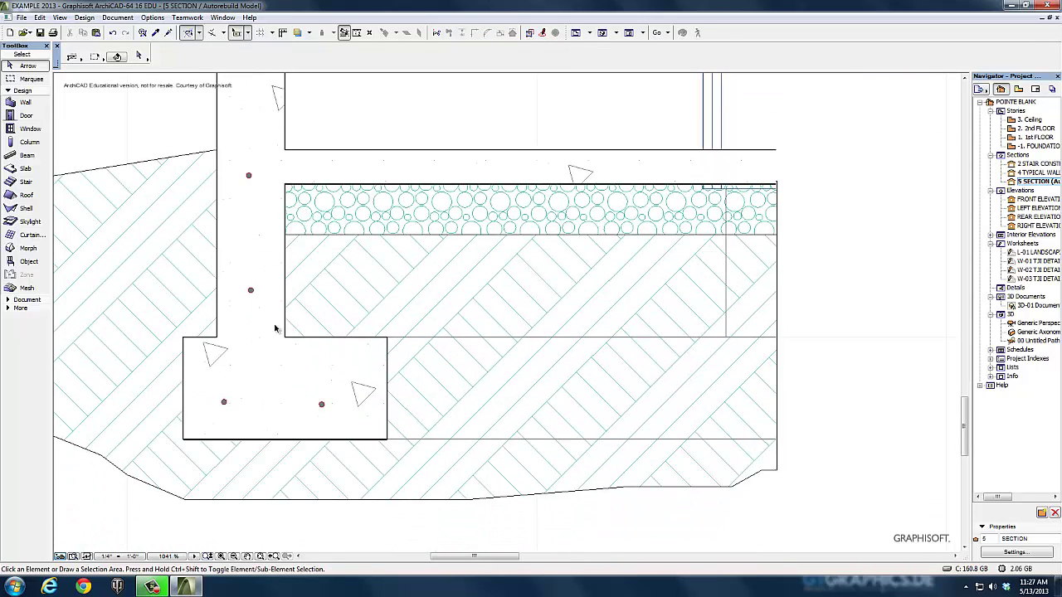
pyautogui.click(199, 439)
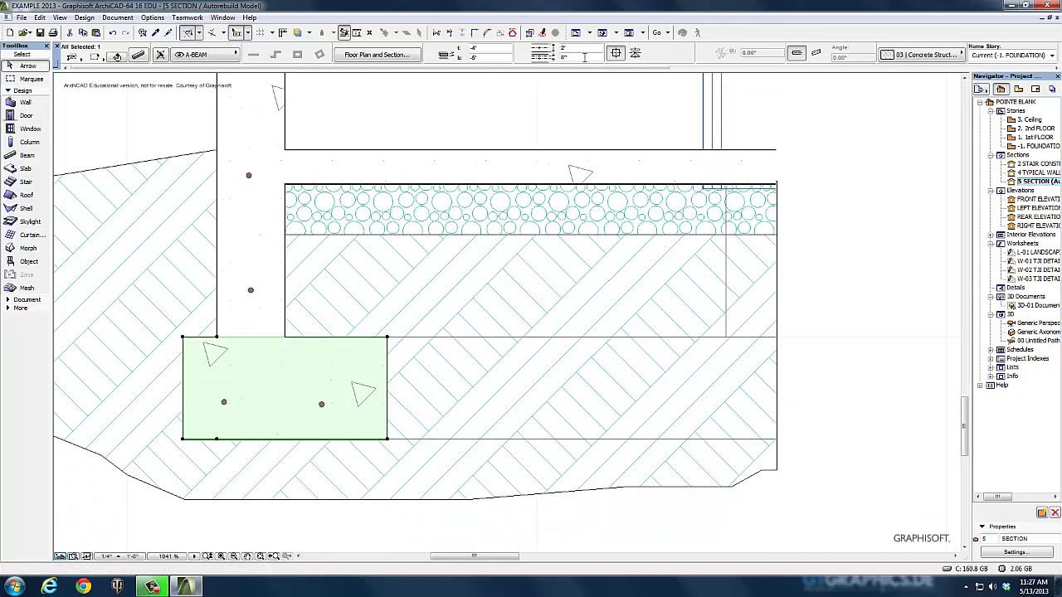
pyautogui.press('Tab')
pyautogui.write('6"')
pyautogui.press('Return')
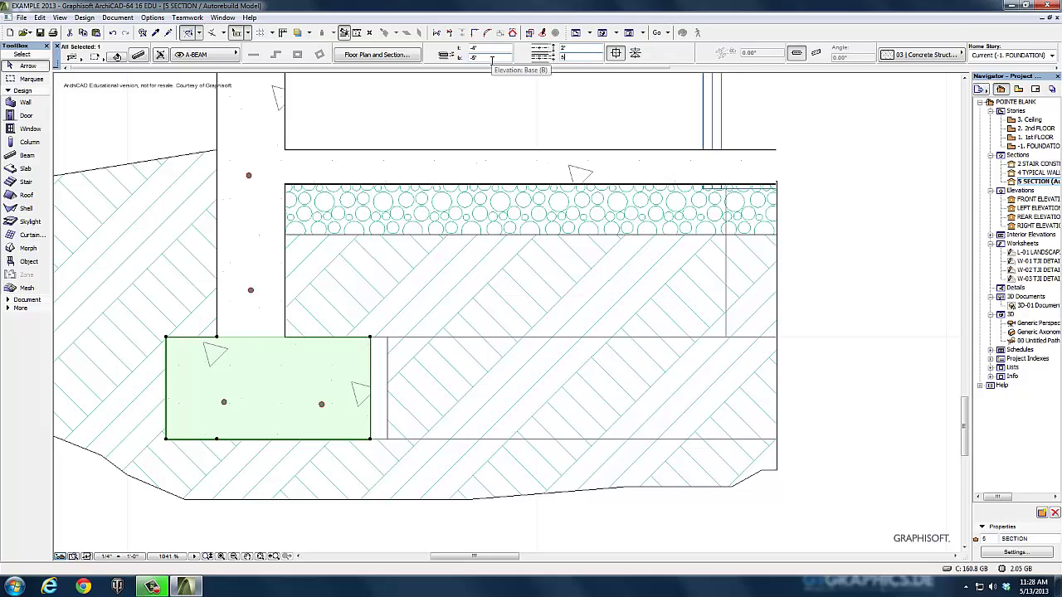
pyautogui.write('"')
pyautogui.press('Return')
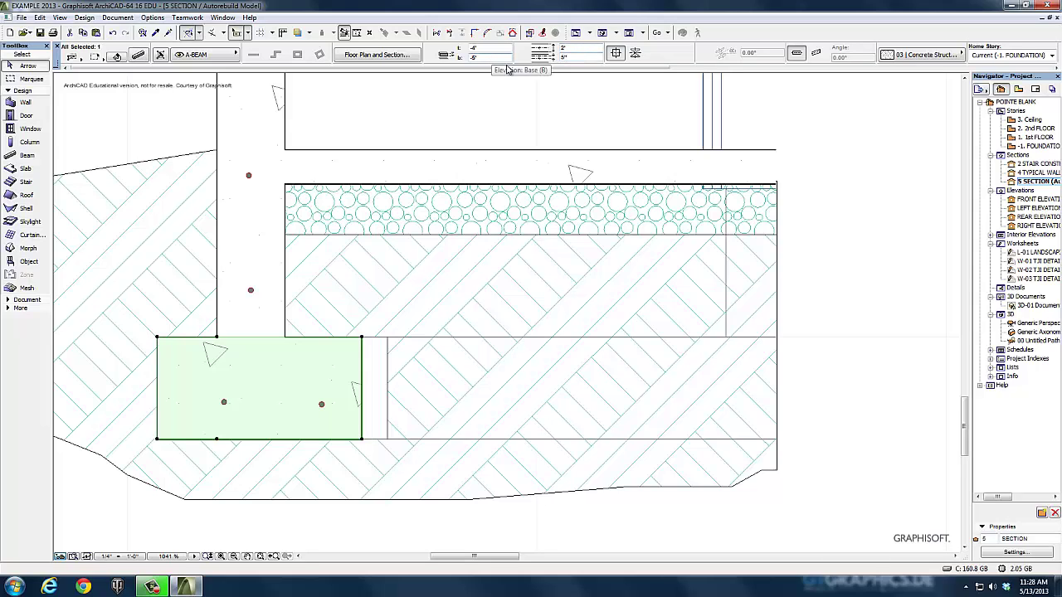
# Step: Add the strip left of the footing to the earth fill polygon
pyautogui.click(117, 415)
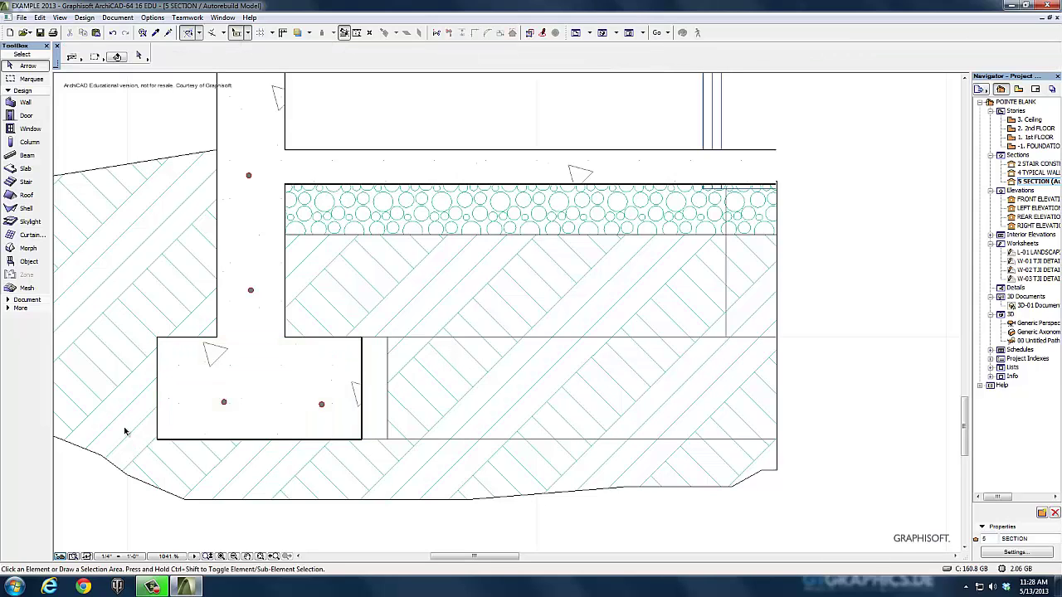
pyautogui.moveTo(125, 433); pyautogui.dragTo(113, 474)
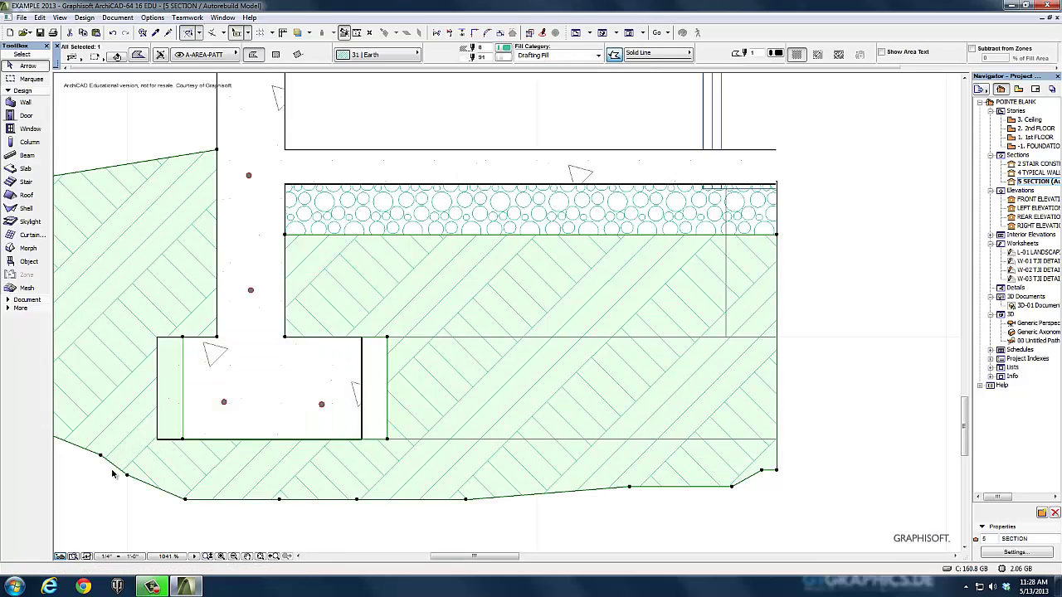
pyautogui.click(183, 440)
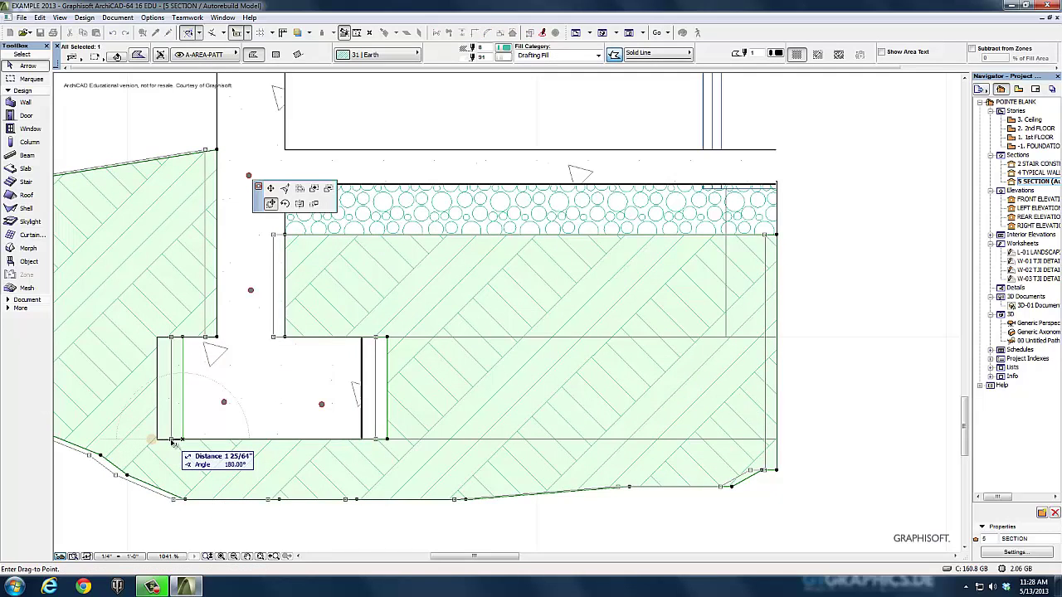
pyautogui.click(327, 188)
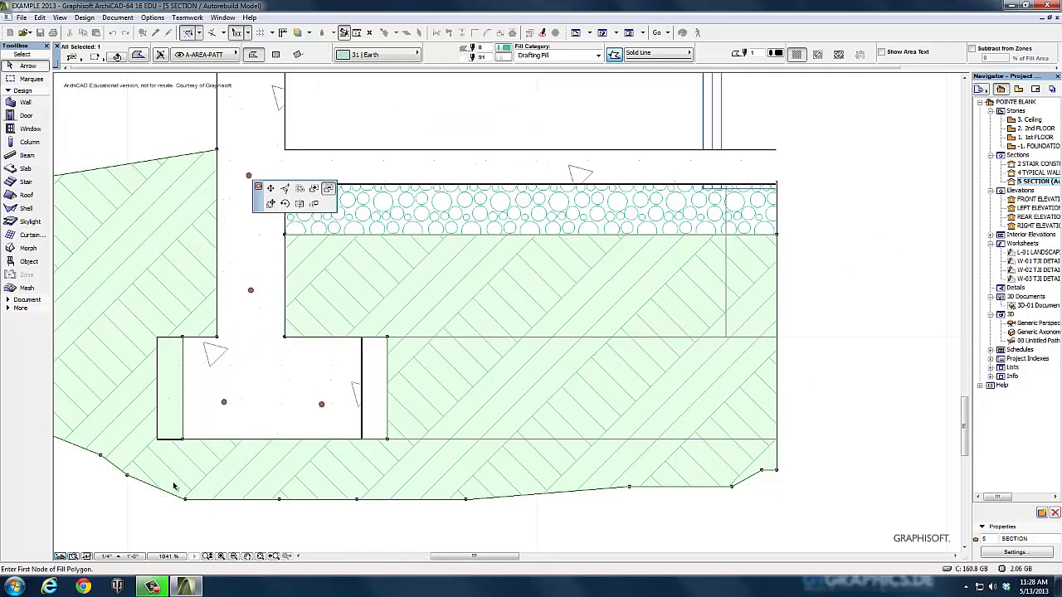
pyautogui.click(183, 439)
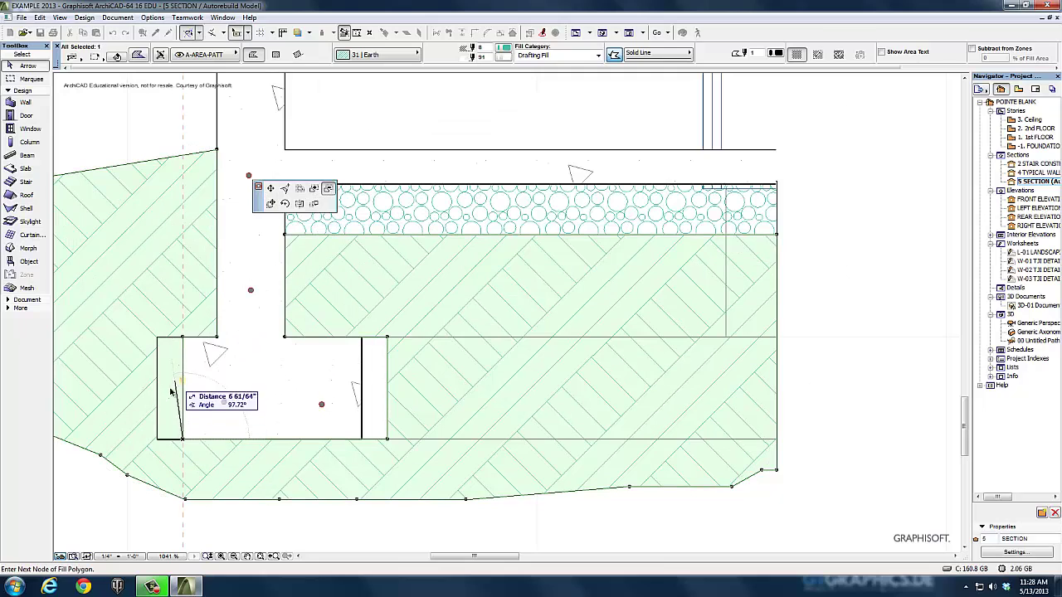
pyautogui.click(158, 439)
pyautogui.click(157, 337)
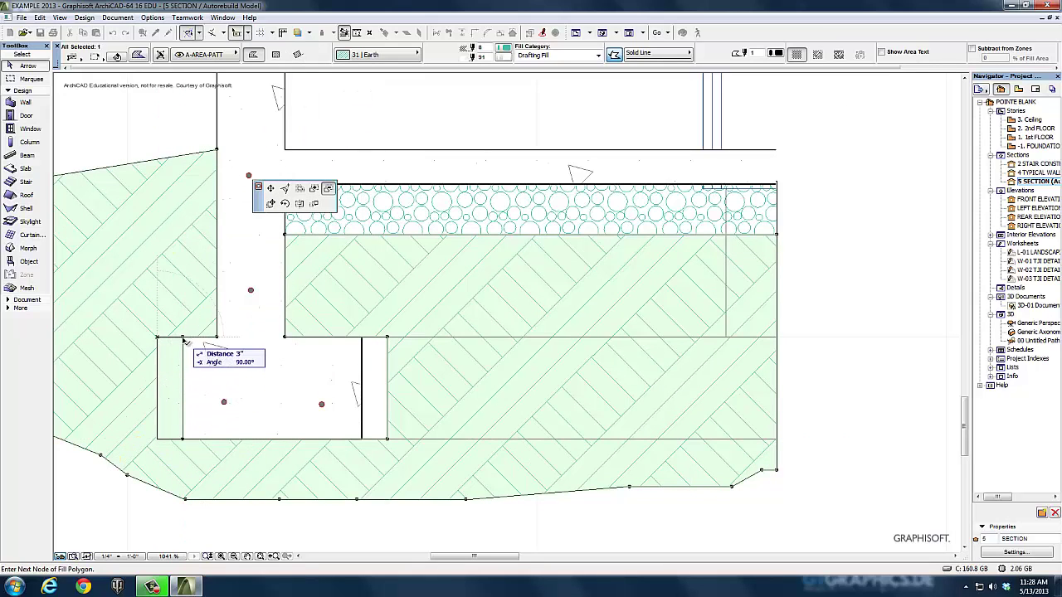
pyautogui.click(183, 338)
pyautogui.click(183, 439)
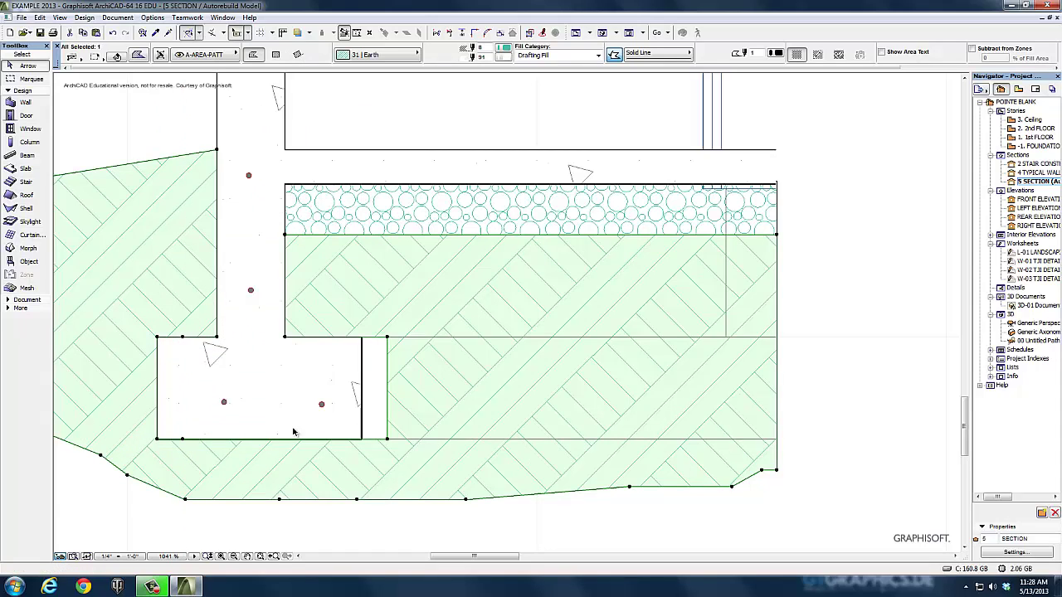
# Step: Add a rectangle covering the narrow strip right of the footing to the earth fill
pyautogui.click(389, 340)
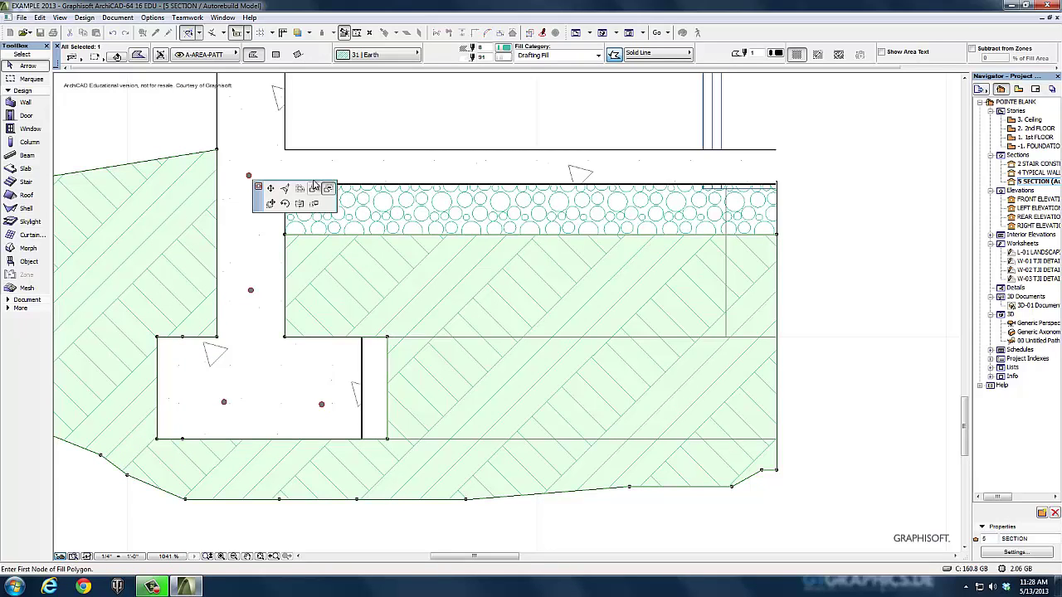
pyautogui.click(387, 338)
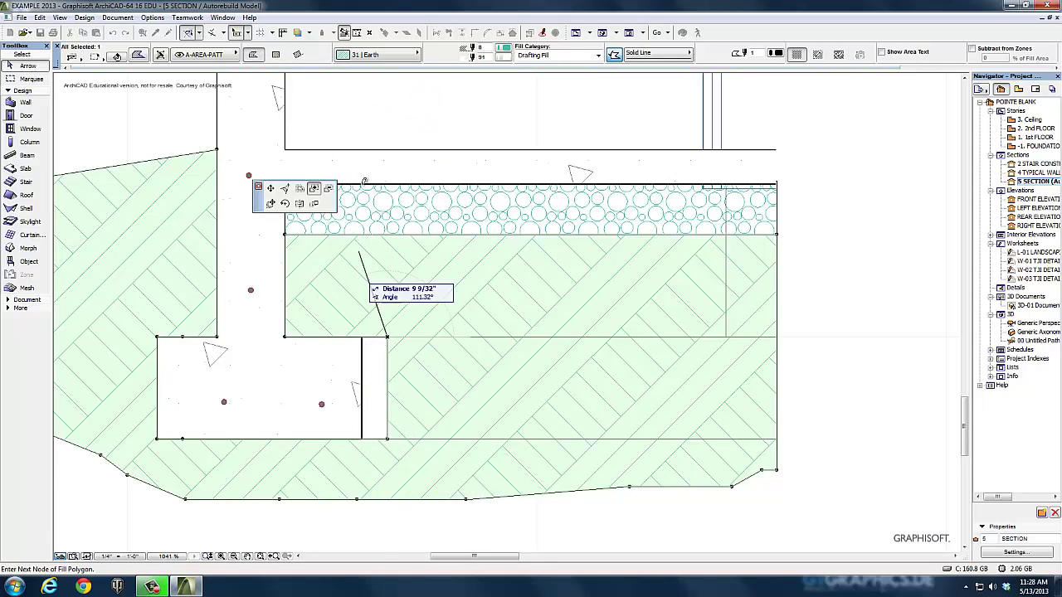
pyautogui.click(275, 54)
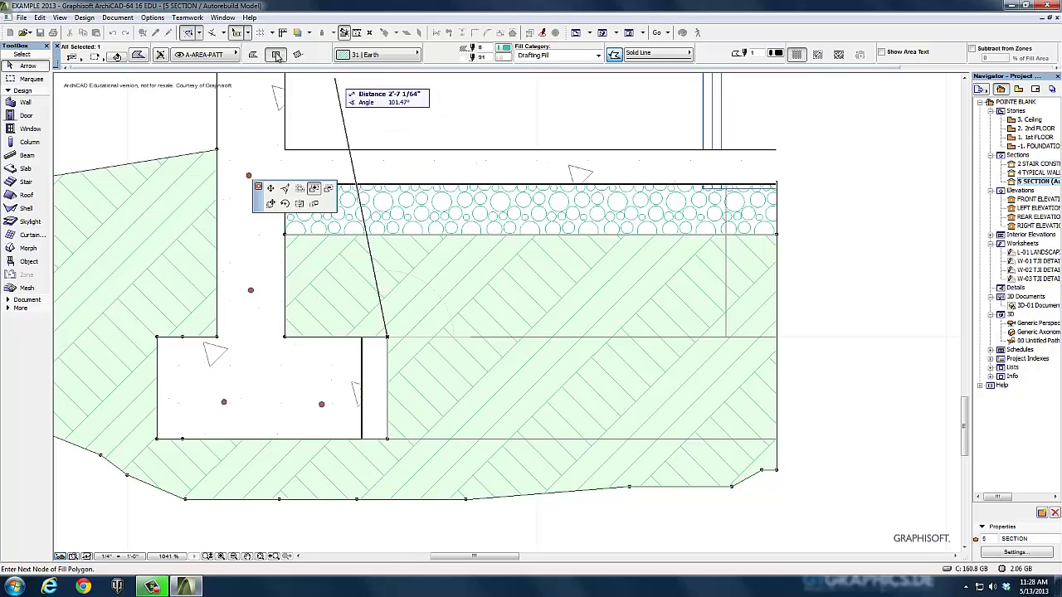
pyautogui.click(362, 441)
pyautogui.click(850, 293)
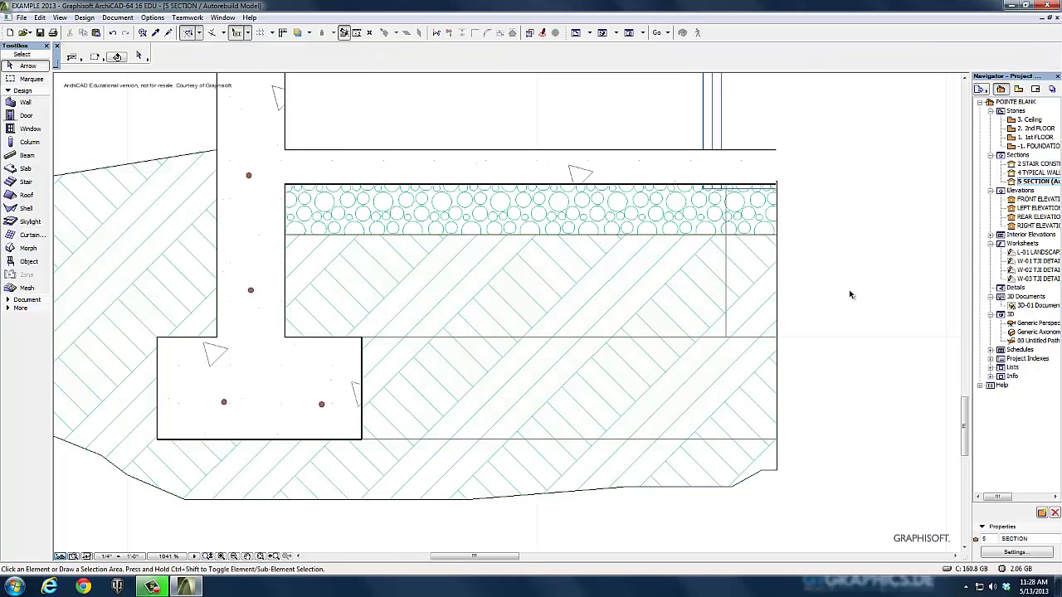
# Step: Shift a footing rebar left and drop the lowest wall rebar into the footing
pyautogui.scroll(-3, 651, 318)
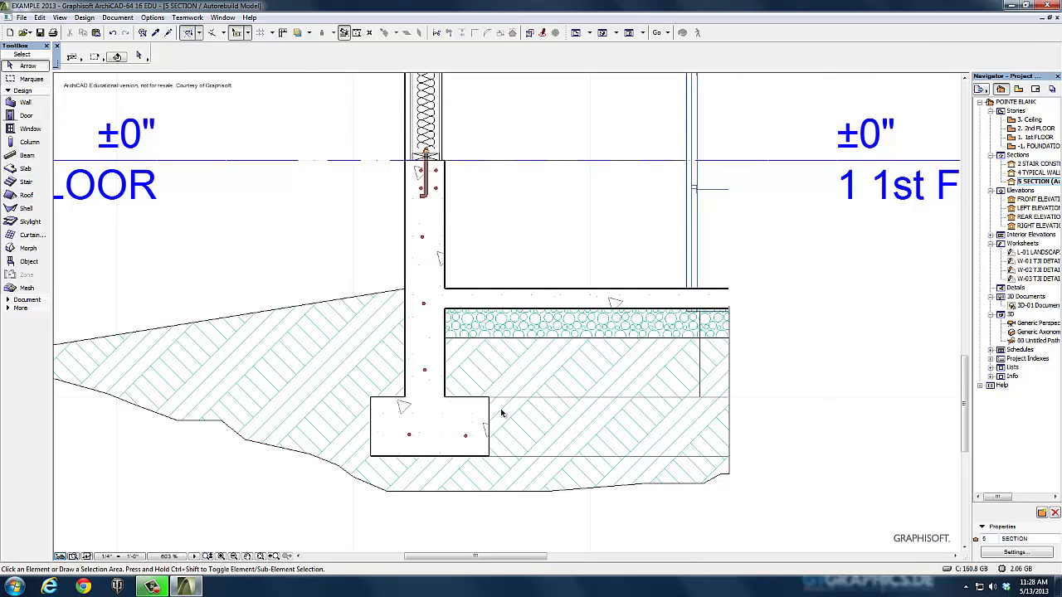
pyautogui.click(408, 434)
pyautogui.click(409, 434)
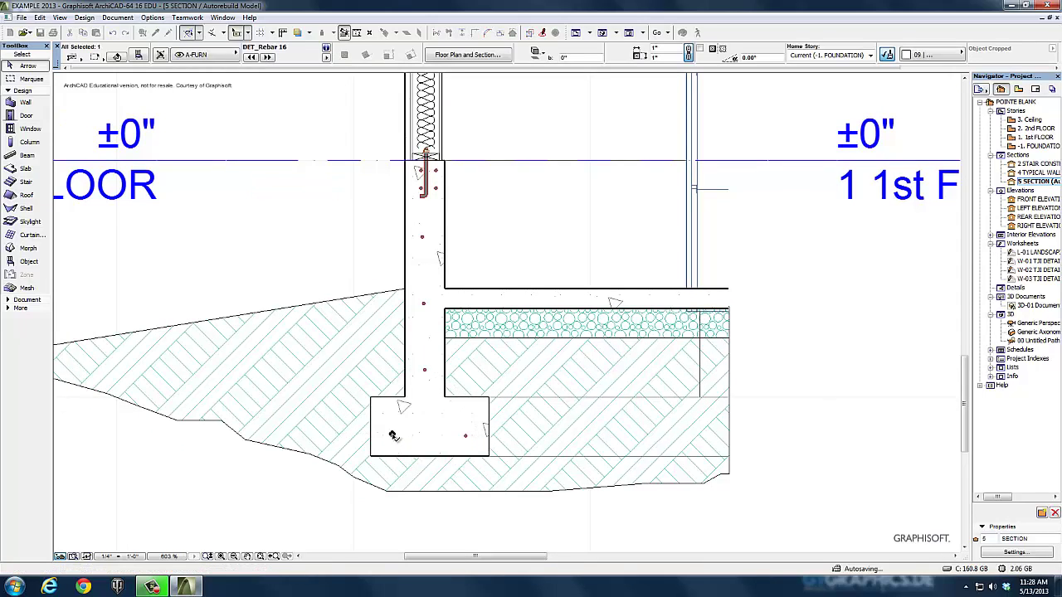
pyautogui.click(392, 434)
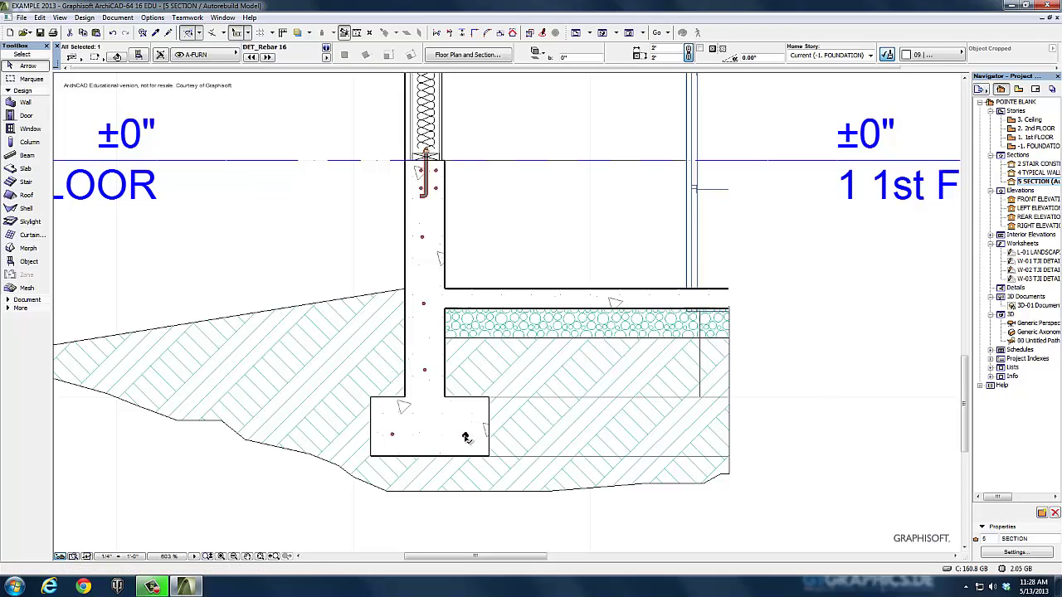
pyautogui.click(462, 437)
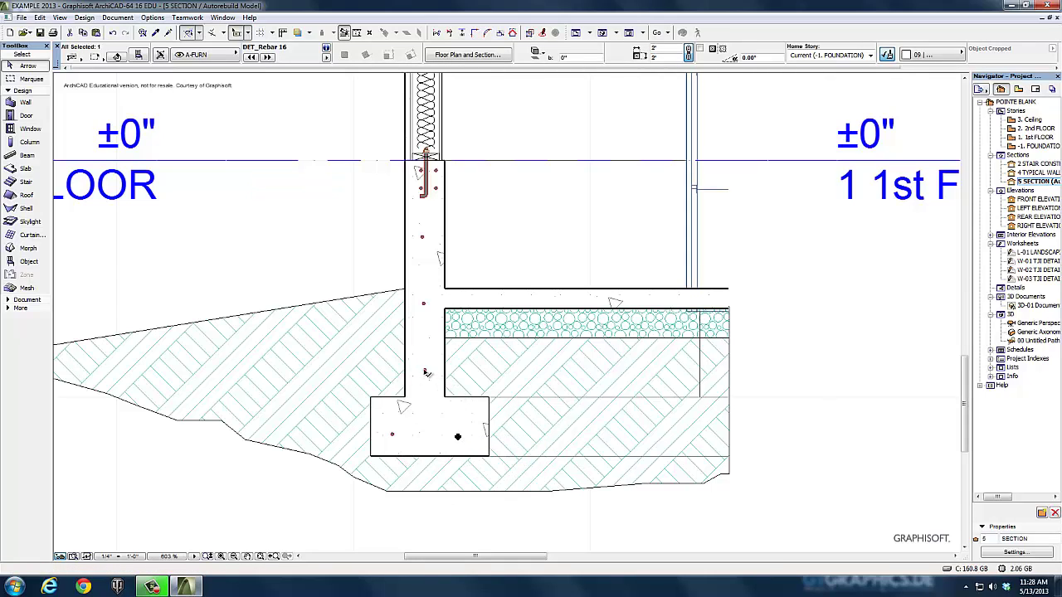
pyautogui.click(425, 414)
# Step: Multiply a wall rebar to add one copy lower in the stem wall
pyautogui.click(332, 201)
pyautogui.click(407, 290)
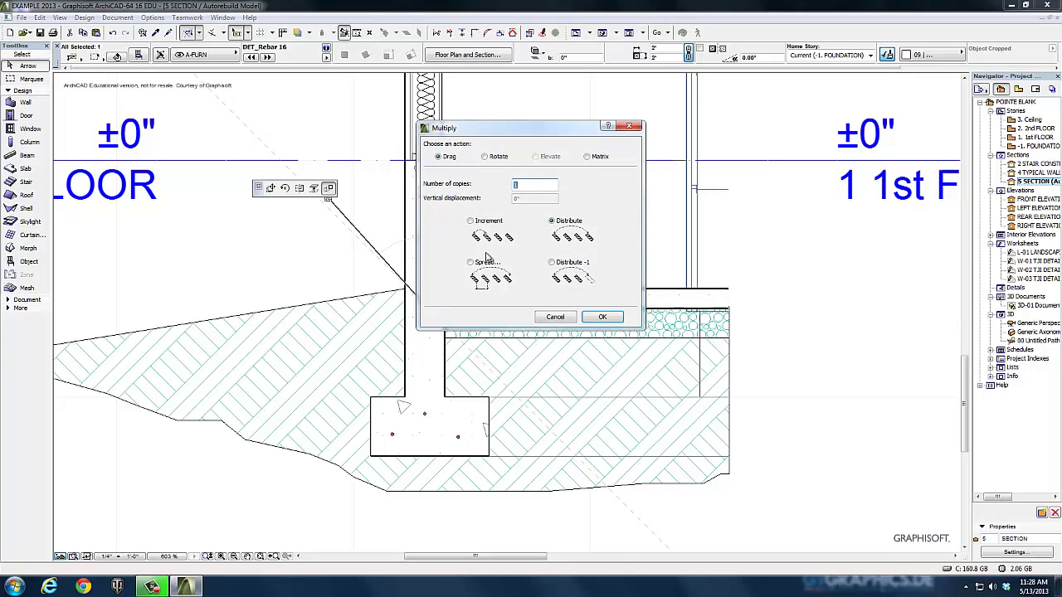
pyautogui.click(603, 317)
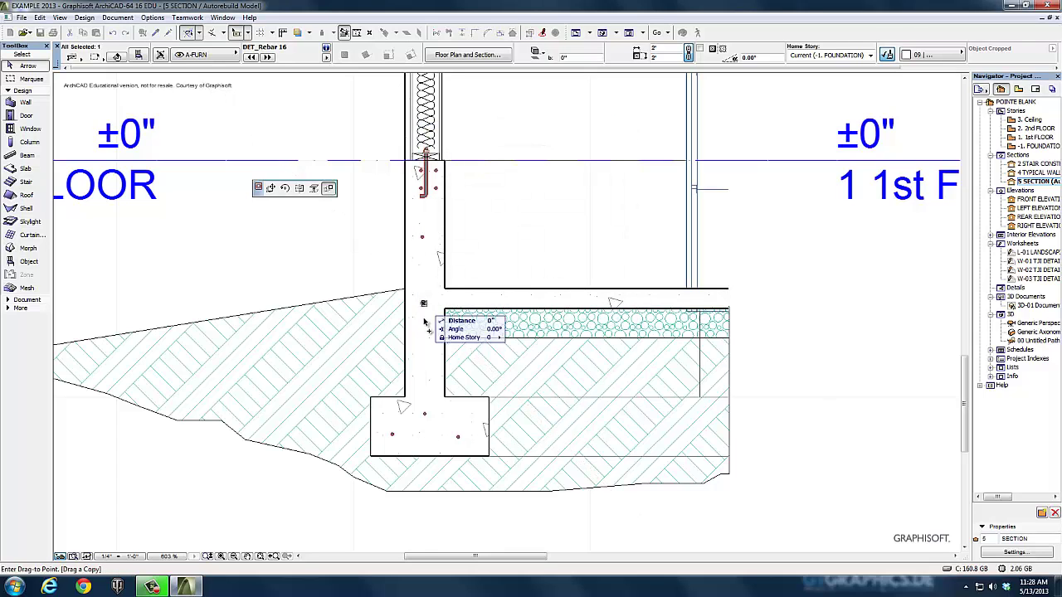
pyautogui.click(422, 388)
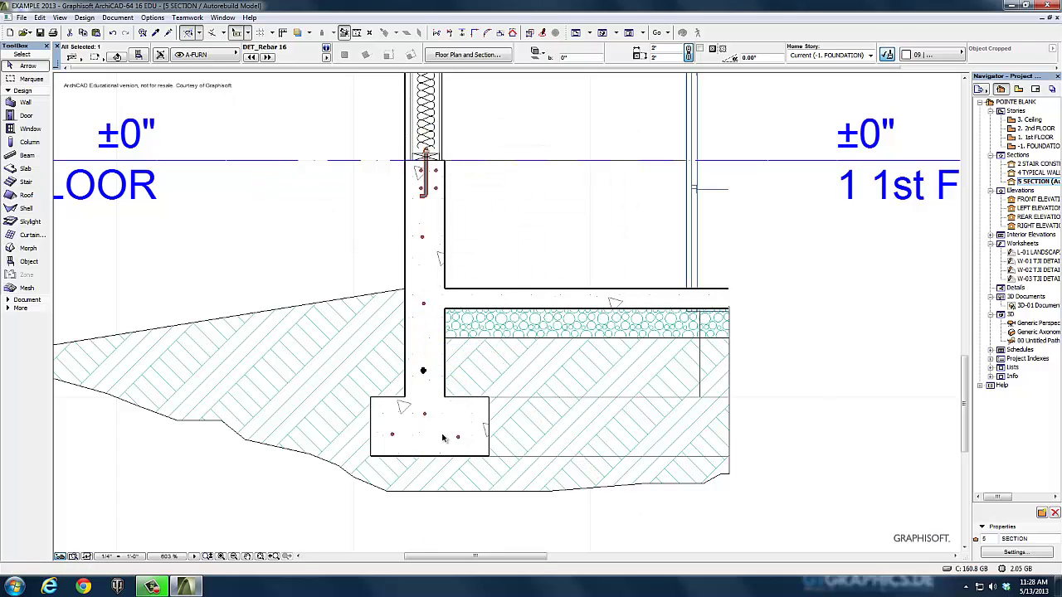
pyautogui.press('Escape')
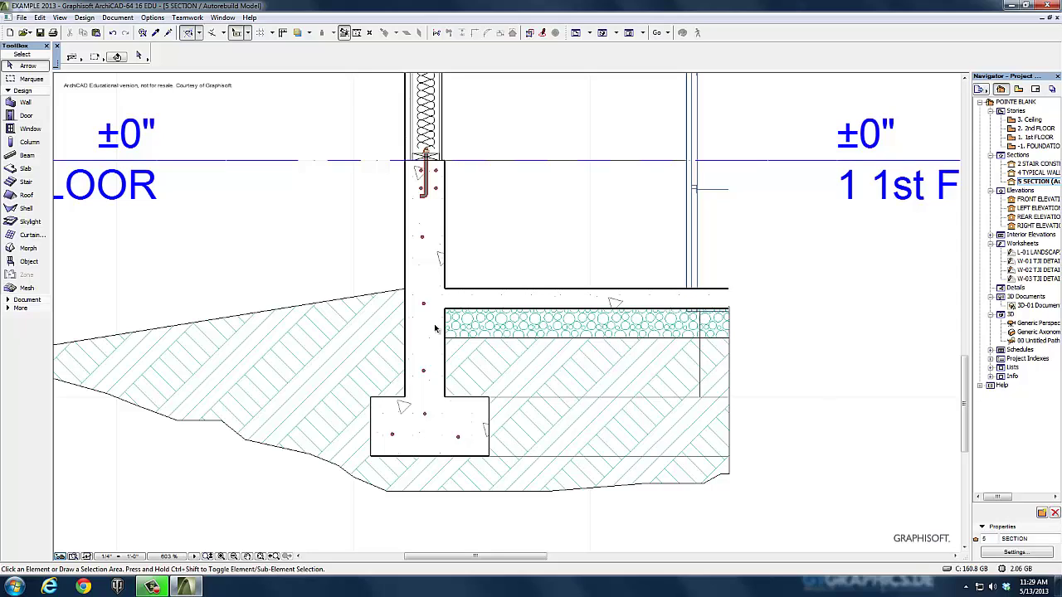
# Step: Select a wall rebar and set Multiply to make 3 distributed copies
pyautogui.click(303, 204)
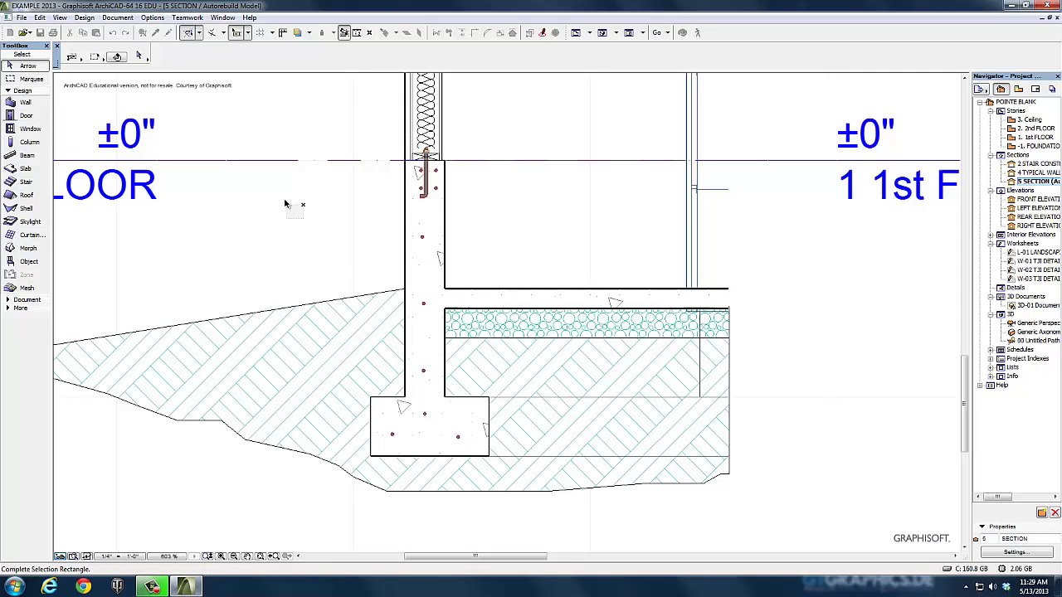
pyautogui.click(440, 307)
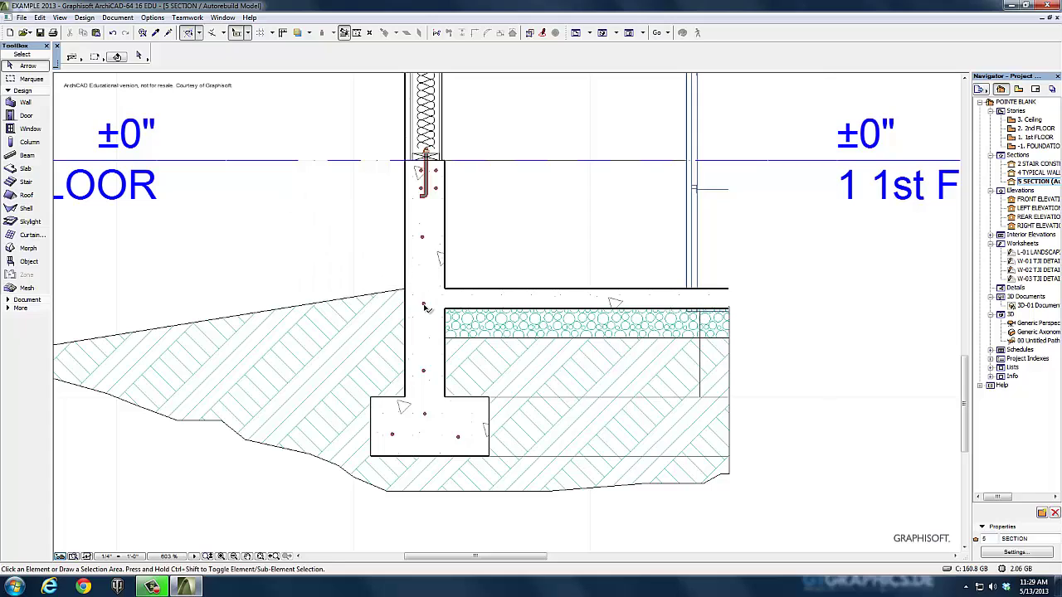
pyautogui.click(423, 304)
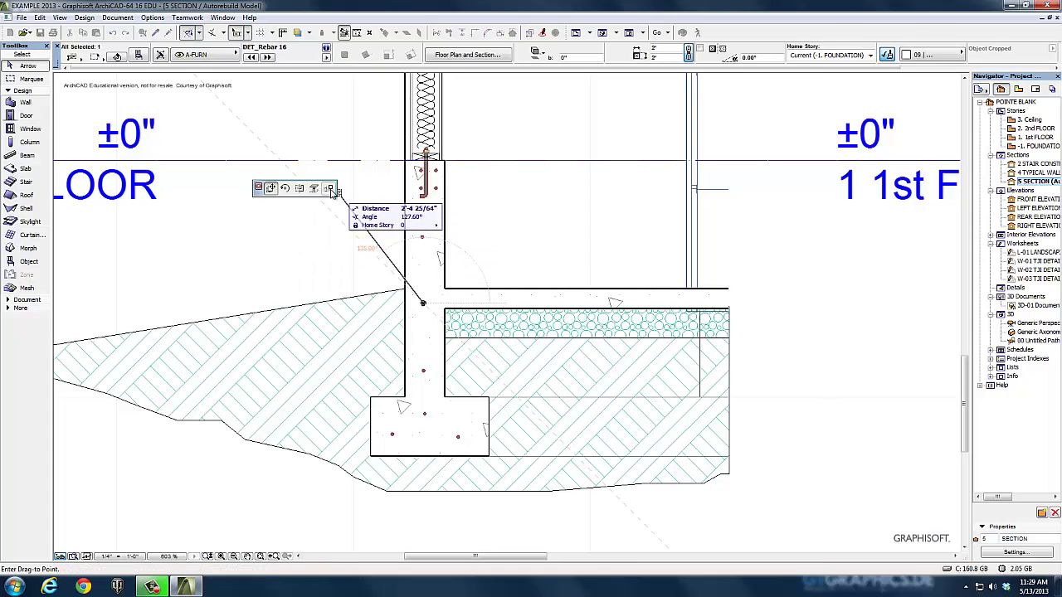
pyautogui.click(339, 192)
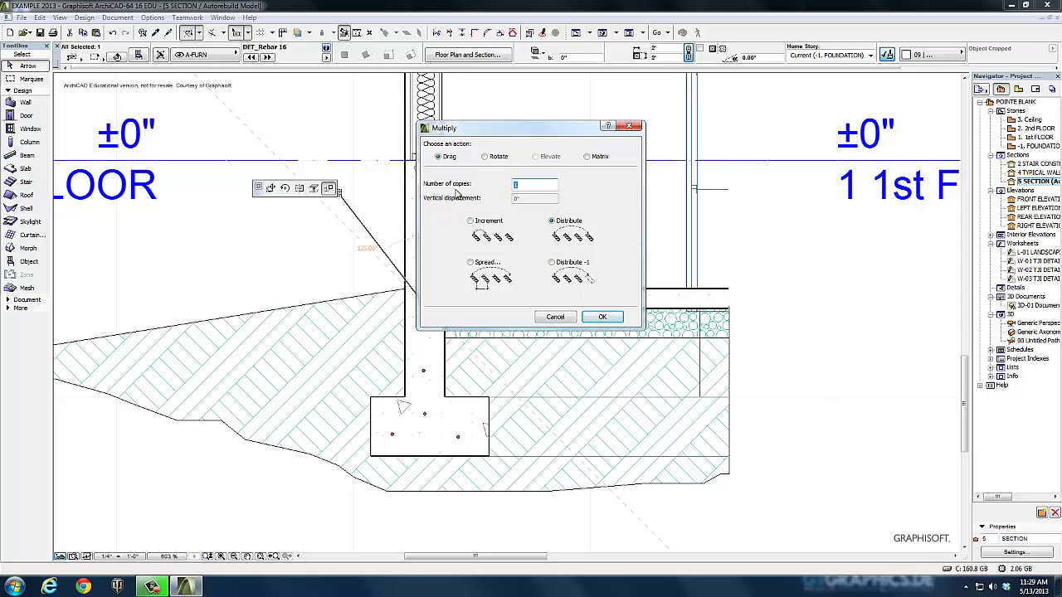
pyautogui.write('3')
pyautogui.click(604, 318)
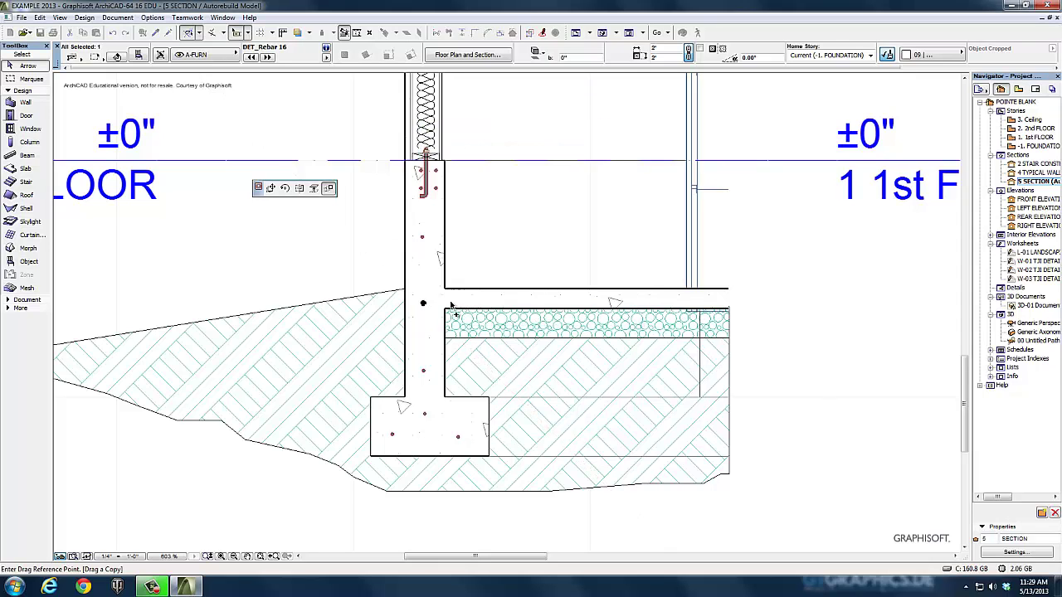
# Step: Spread the three rebar copies from the wall's inner corner to the slab's right end
pyautogui.click(423, 303)
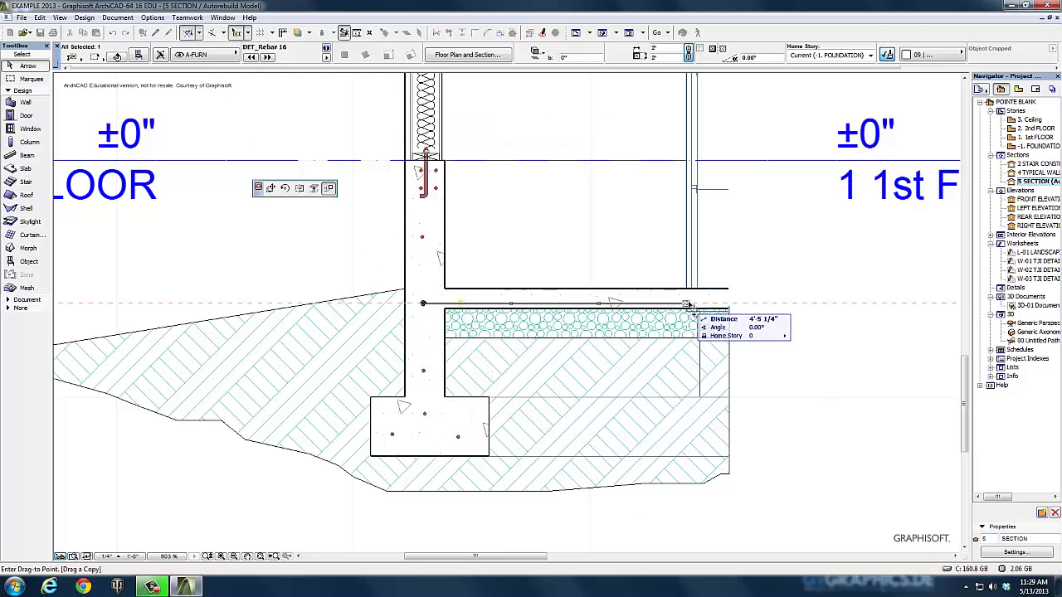
pyautogui.click(717, 302)
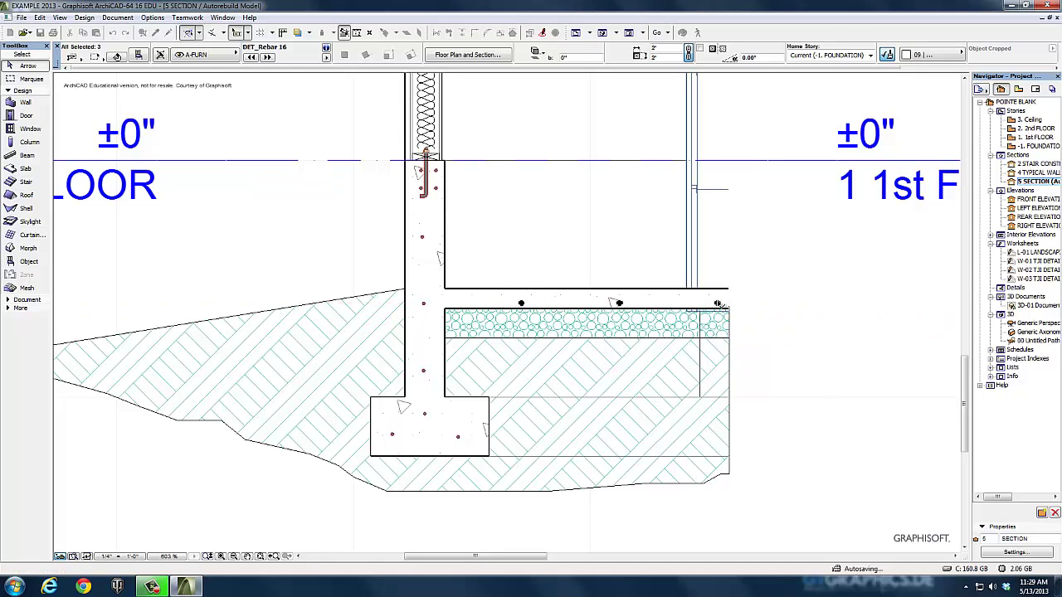
pyautogui.press('Escape')
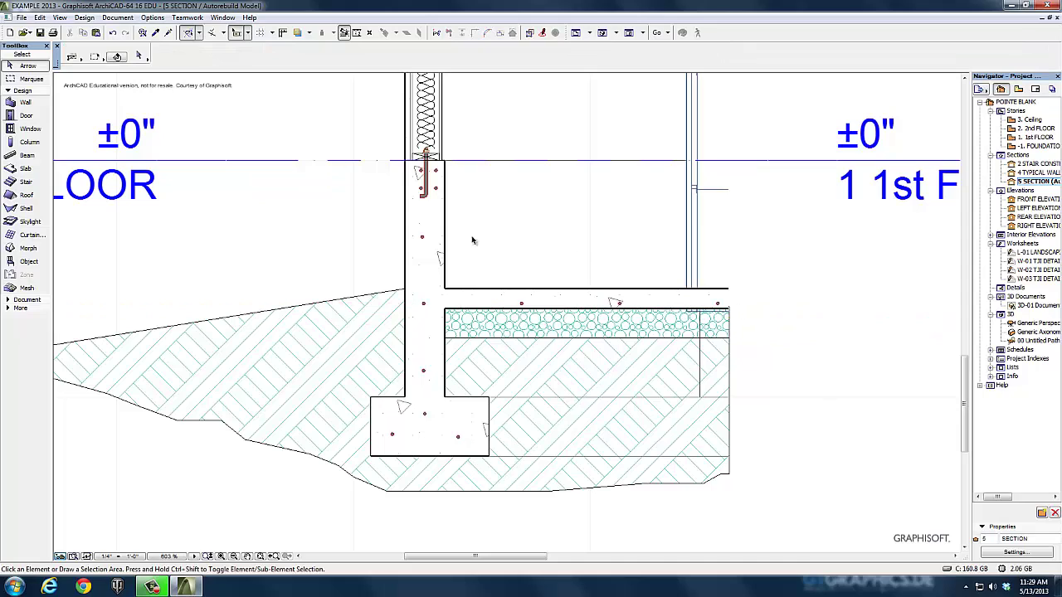